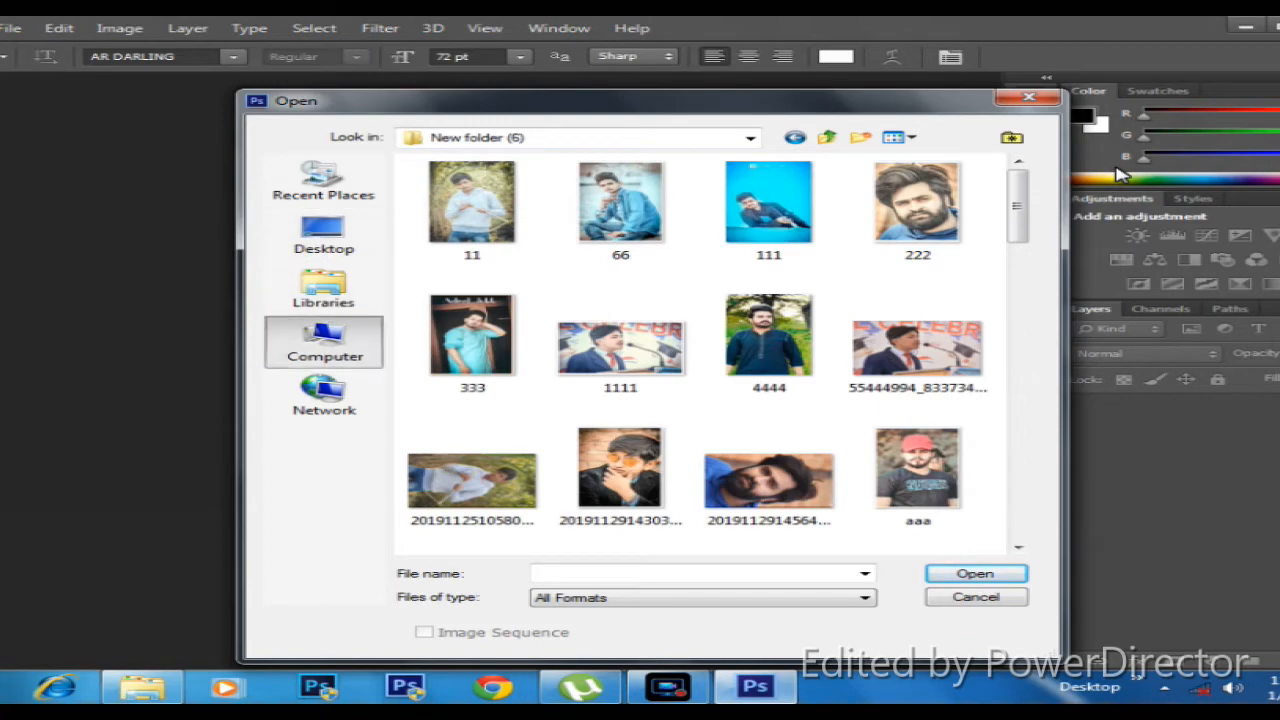
Open the photo IMG_3549.JPG of the man in the red jacket from New folder on Local Disk (E:)
double_click(530, 290)
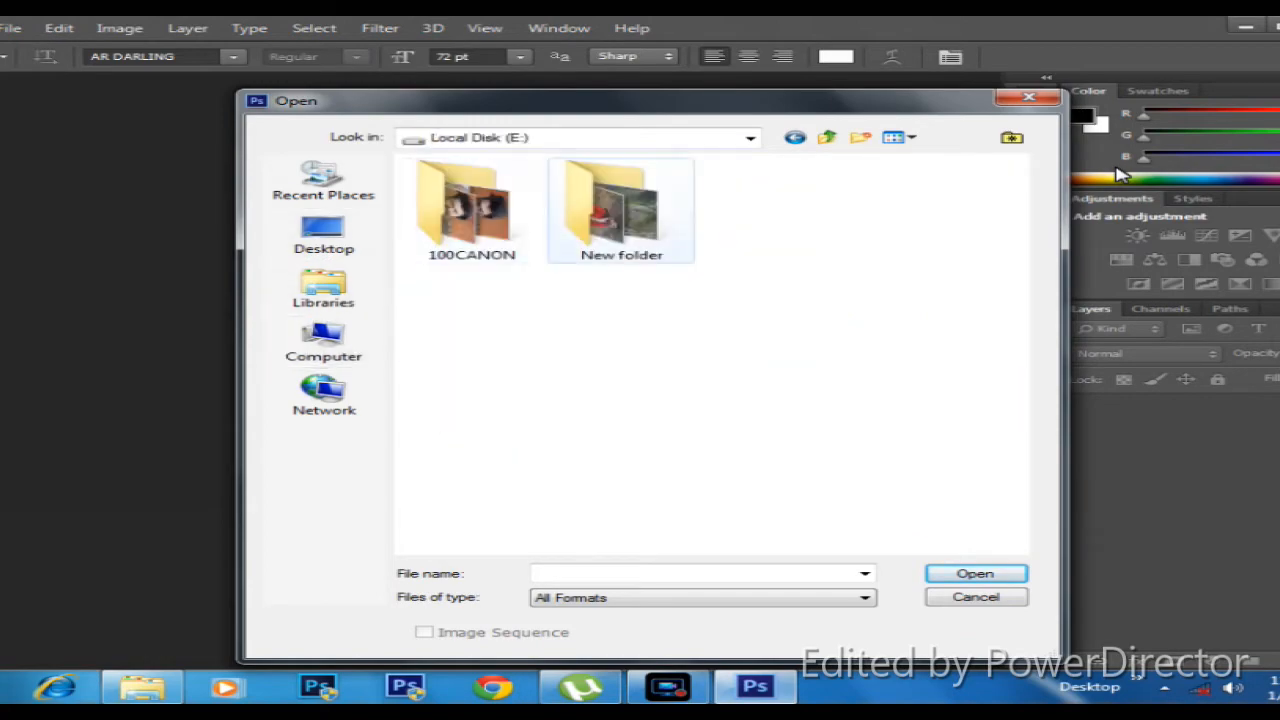
double_click(620, 212)
left_click(620, 477)
key("Return")
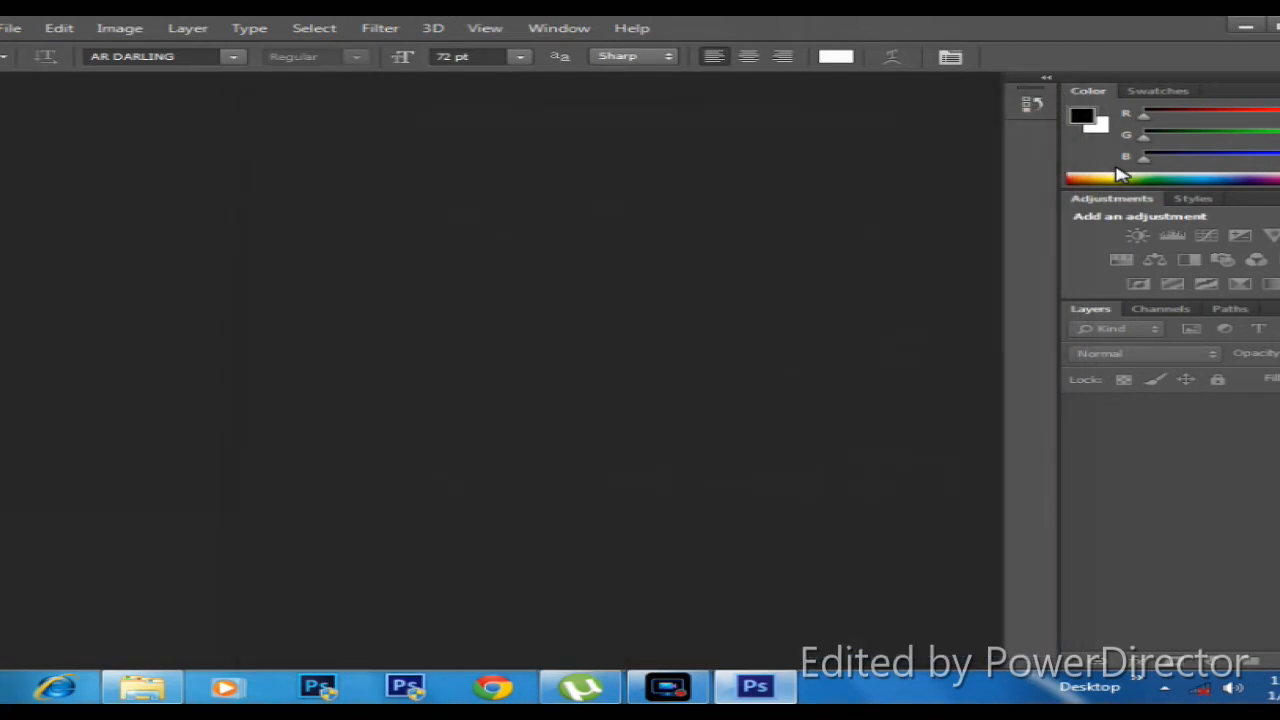
Apply the Mark-Singerman Moody Cinematic preset to the raw photo and brighten it with the Basic adjustments
key("ctrl+alt+9")
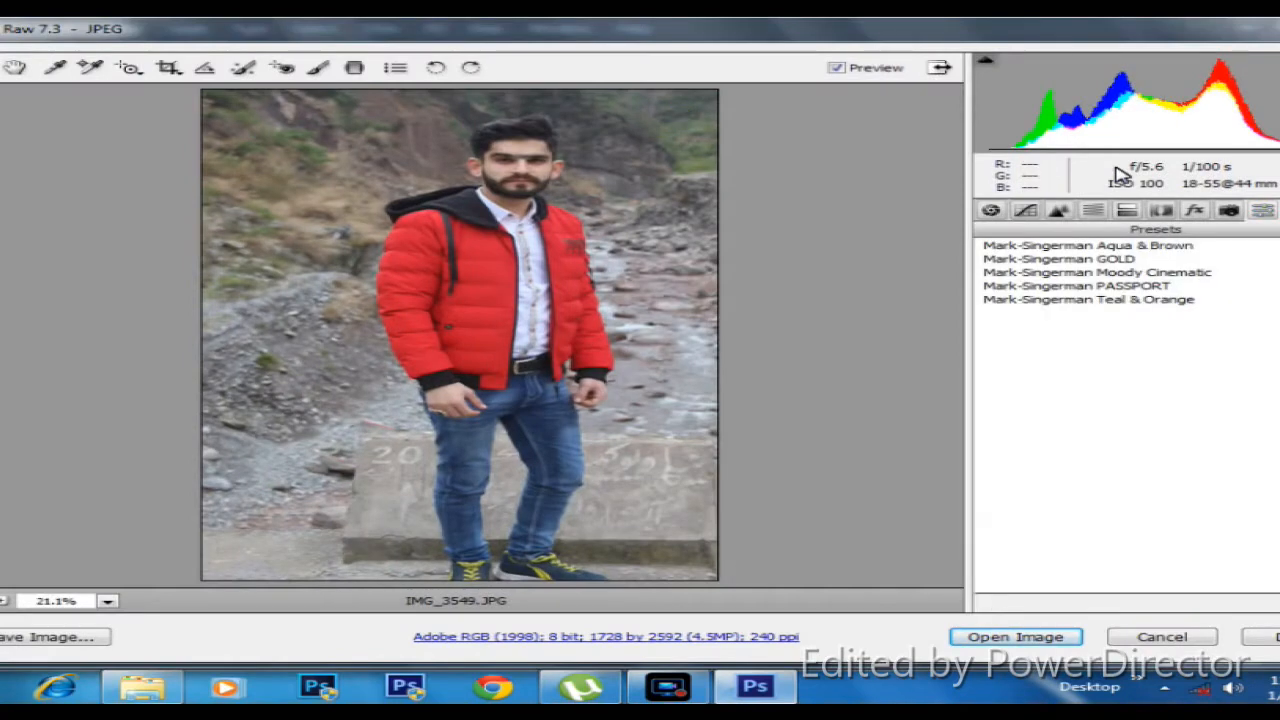
left_click(1096, 272)
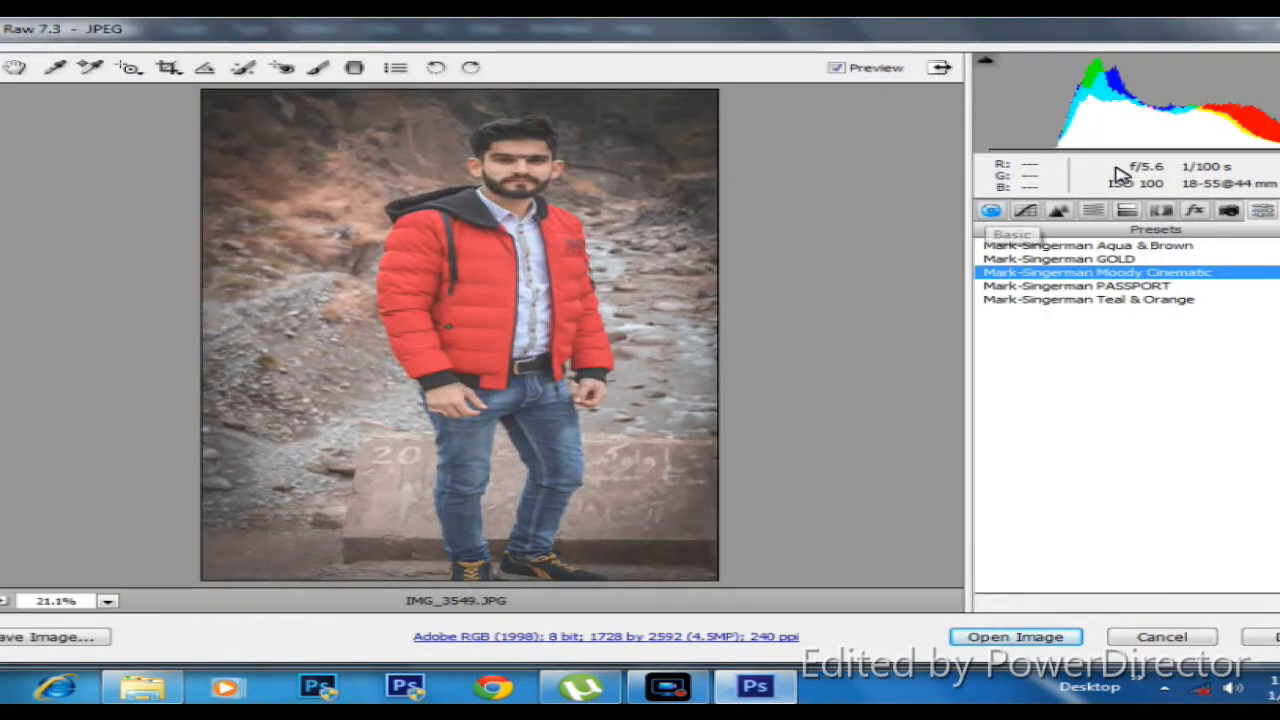
left_click(991, 210)
left_click_drag(1160, 382, 1191, 382)
Lighten the dark vignette in the Effects settings and open the adjusted photo for editing
left_click(1194, 210)
mouse_move(1087, 441)
left_mouse_down()
mouse_move(1175, 441)
mouse_move(1145, 441)
left_mouse_up()
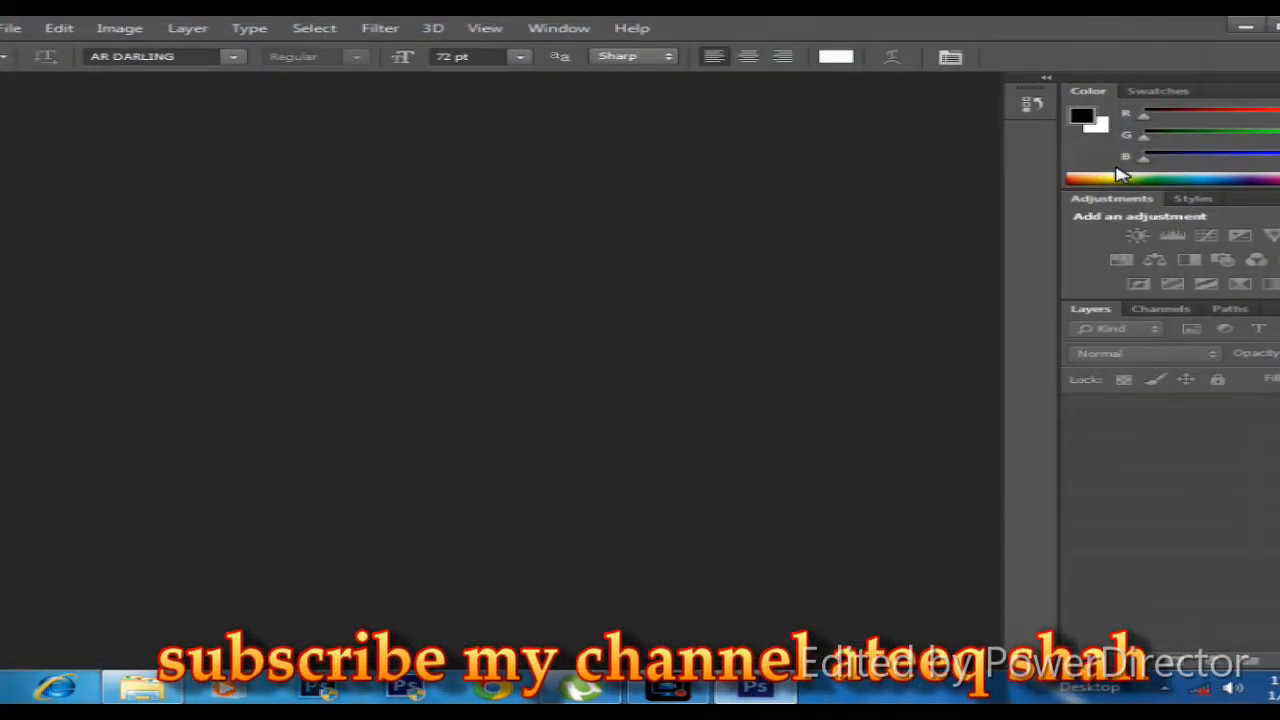
key("Down")
key("Return")
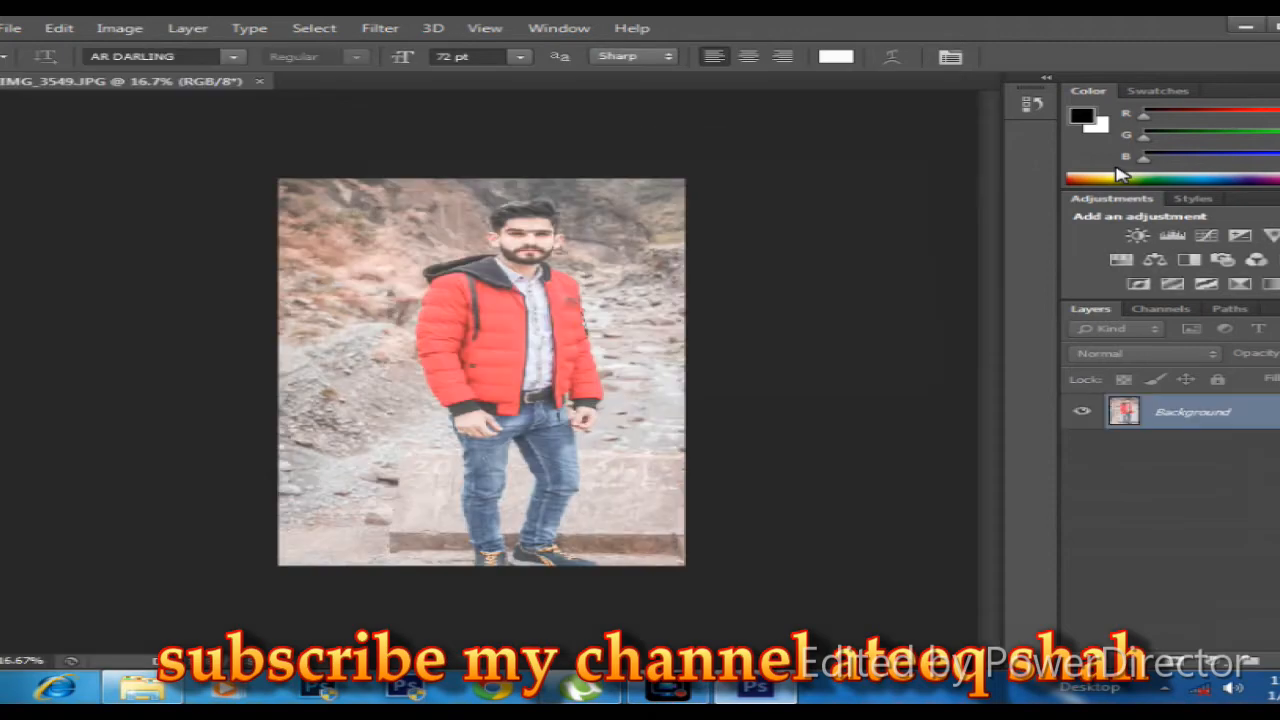
Remove the dark spots on the forehead and both cheeks with the content-aware Spot Healing Brush at size 15
key("z")
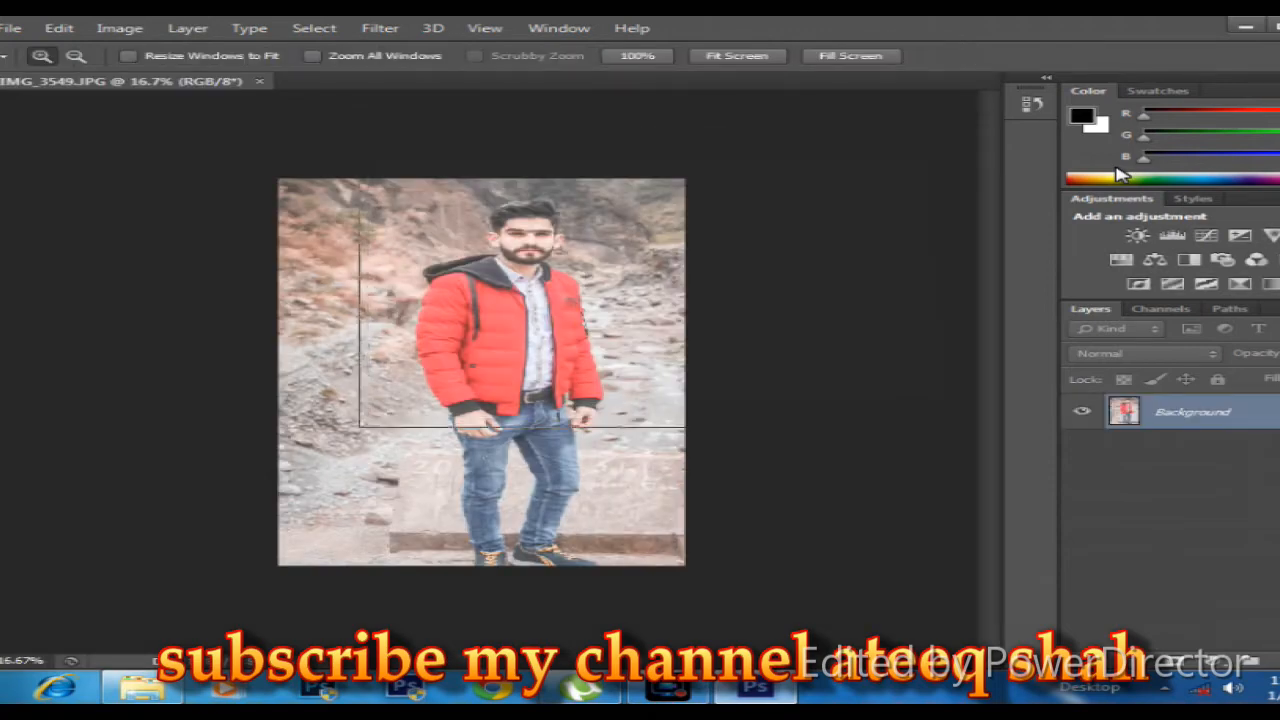
key("ctrl+plus")
key("ctrl+plus")
key("ctrl+plus")
key("ctrl+plus")
key("ctrl+plus")
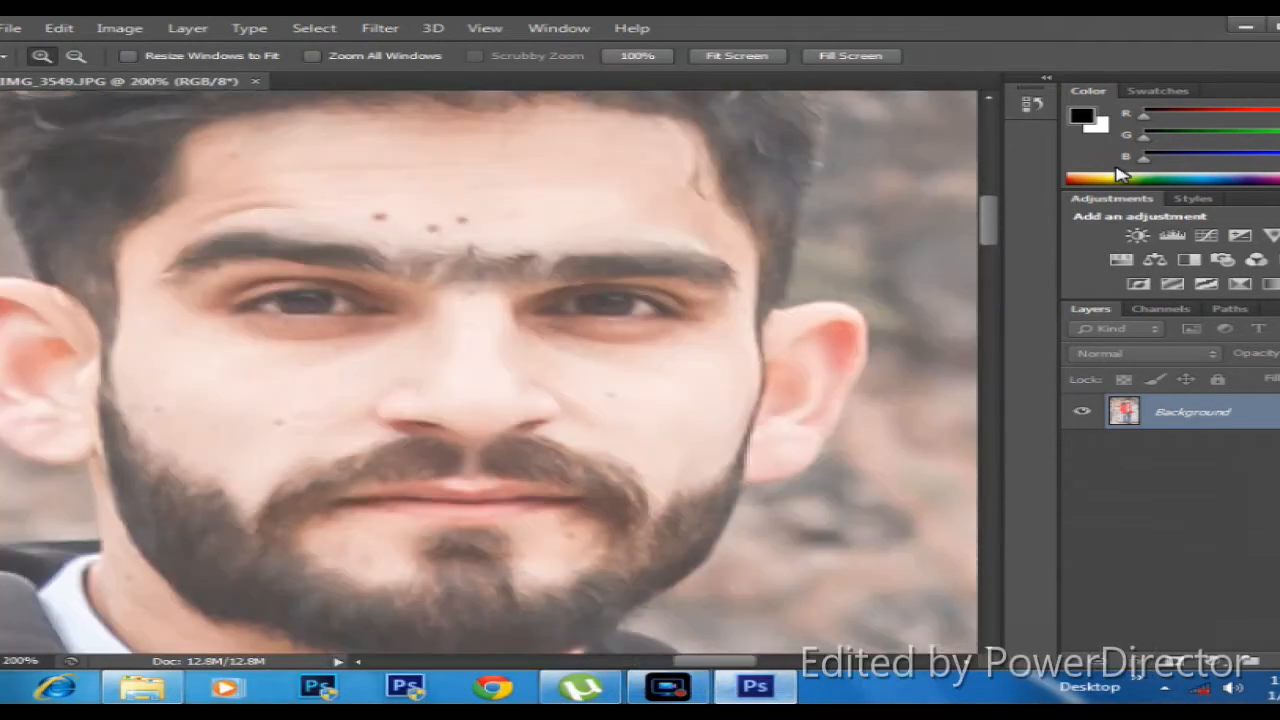
key("j")
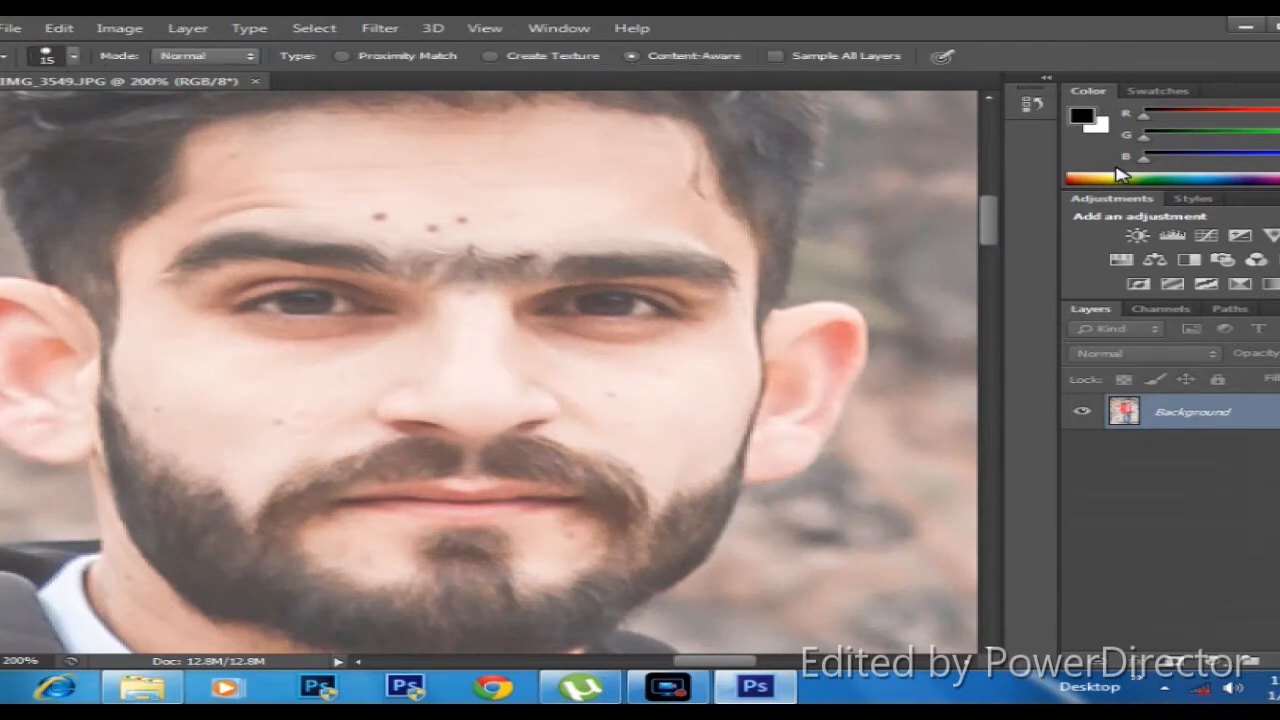
left_click(378, 215)
left_click(434, 229)
left_click(462, 219)
left_click(271, 419)
left_click(612, 395)
Switch to the Mixer Brush and duplicate the Background layer
right_click(3, 271)
left_click(60, 323)
left_click_drag(1200, 412, 1250, 652)
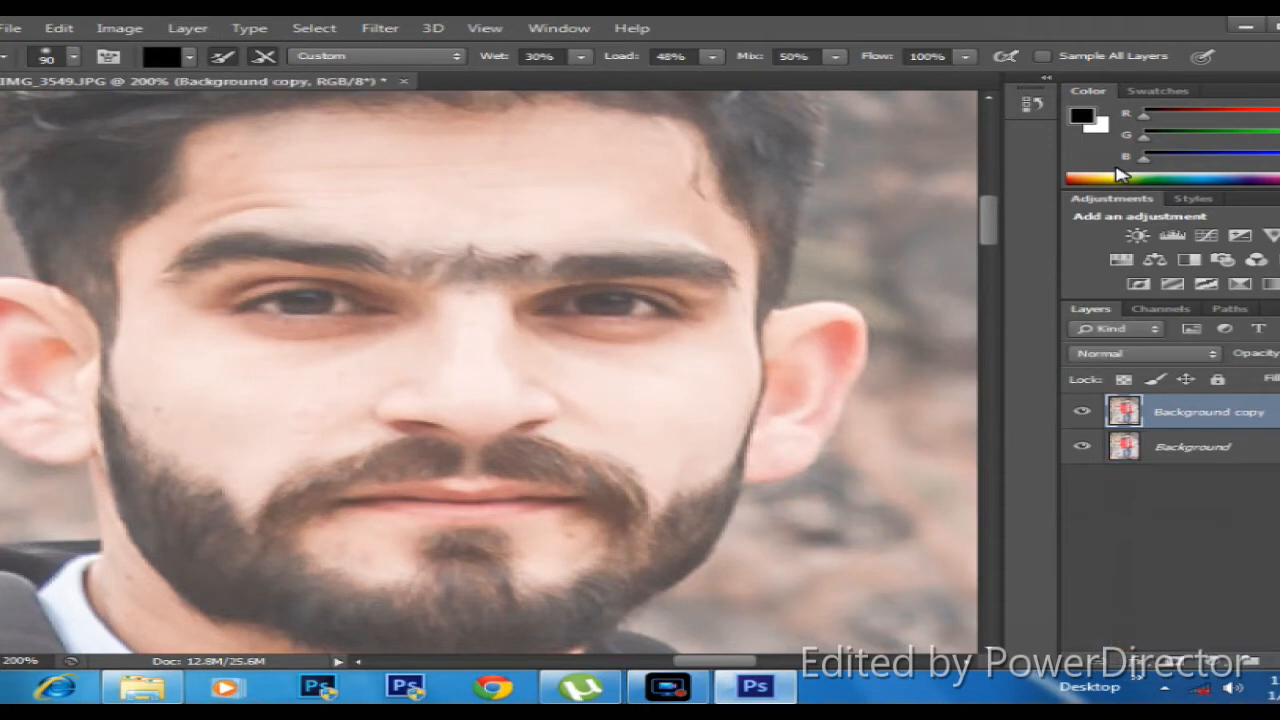
Set the foreground color to a light skin tone sampled from the man's forehead
left_click(1082, 115)
left_click(470, 220)
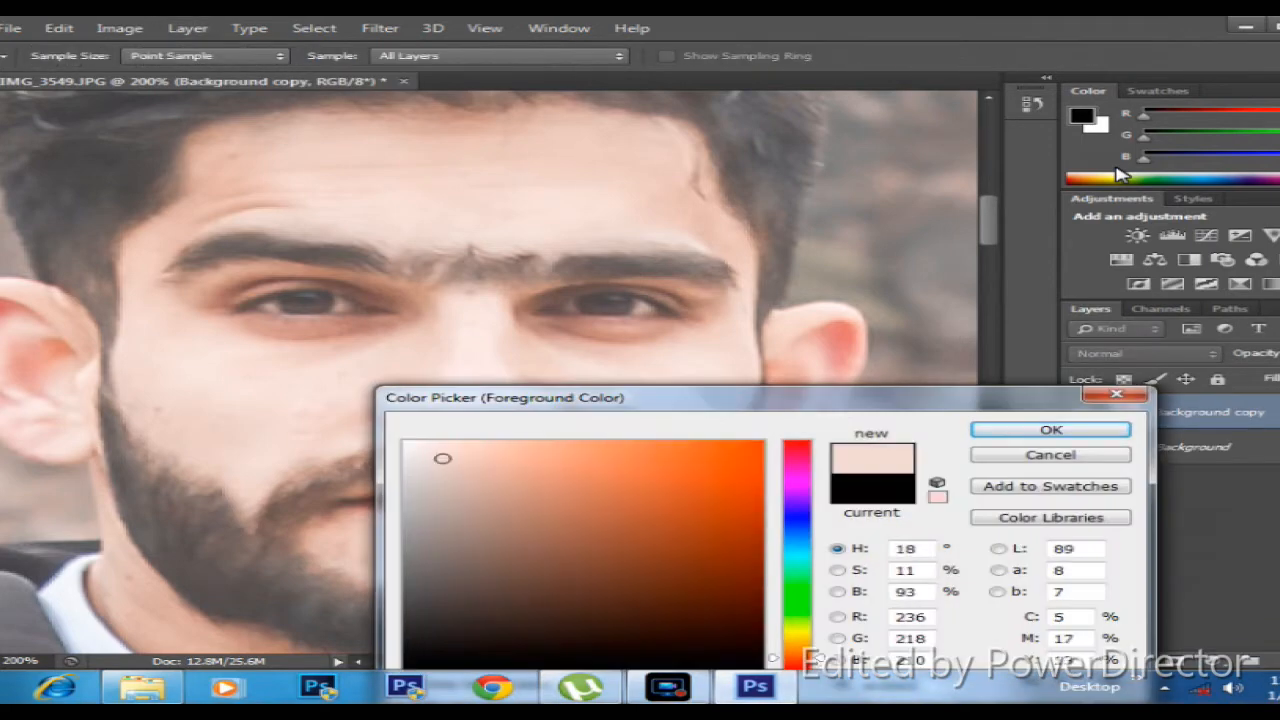
key("Return")
Smooth the skin of the forehead, nose and cheeks with the Mixer Brush, reducing its size from 45 to 35
key("bracketleft")
key("bracketleft")
key("bracketleft")
key("bracketleft")
key("bracketleft")
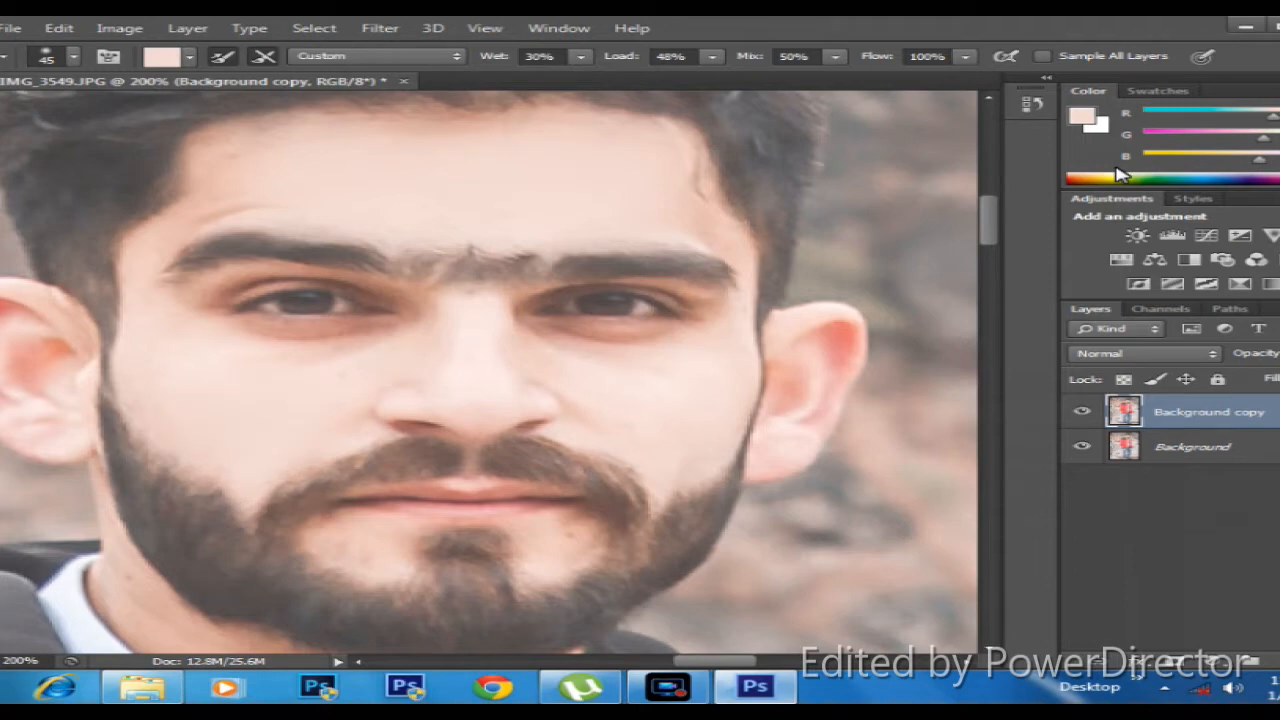
key("bracketleft")
key("bracketright")
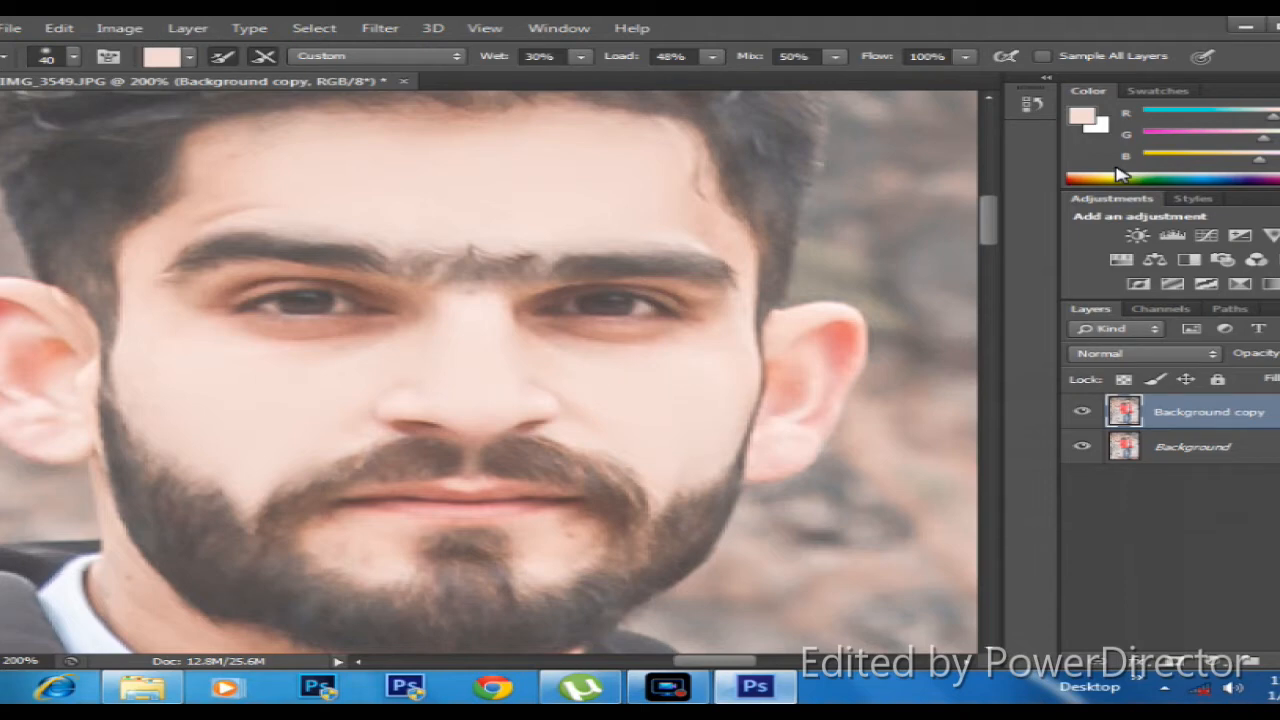
key("bracketleft")
key("bracketleft")
key("bracketright")
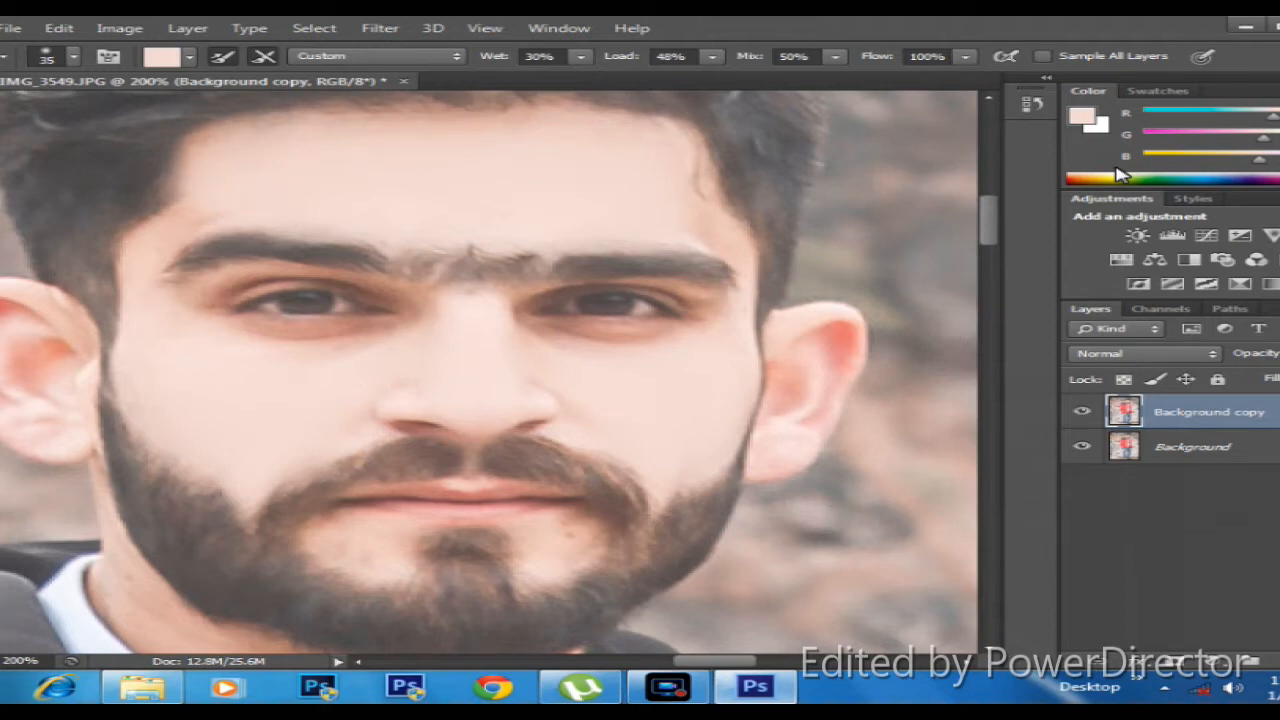
Blend the skin of the ear on the hood side with a smaller Mixer Brush
left_click_drag(300, 400, 863, 299)
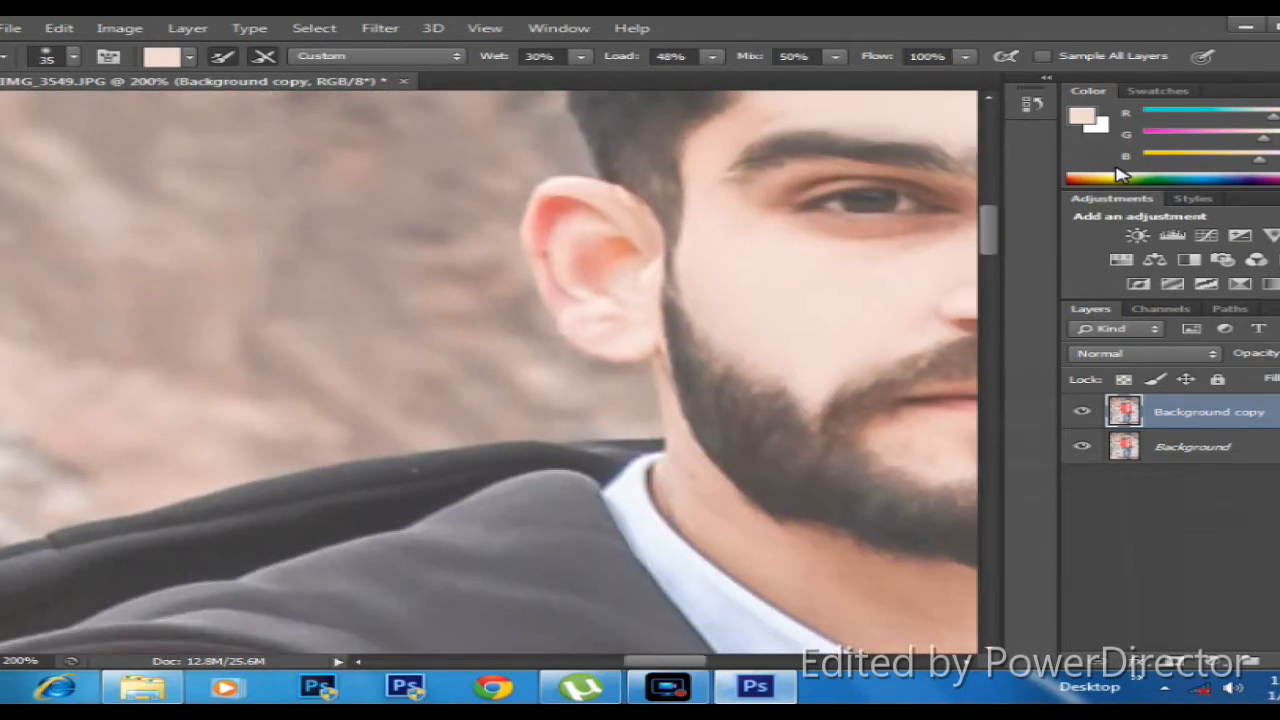
key("bracketleft")
mouse_move(549, 220)
left_mouse_down()
mouse_move(577, 262)
mouse_move(564, 292)
mouse_move(620, 319)
left_mouse_up()
Smooth the neck skin between the beard and the shirt collar with Mixer Brush sizes between 25 and 40
left_click_drag(680, 460, 299, 170)
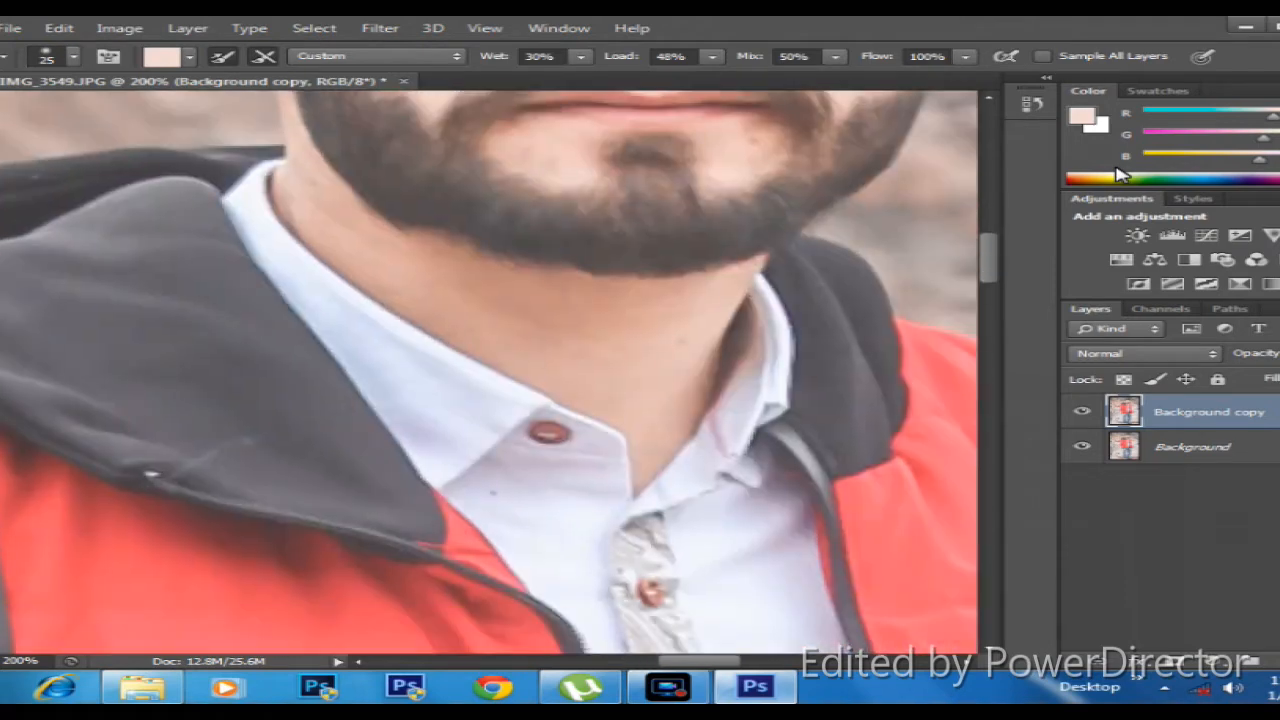
key("bracketright")
mouse_move(573, 365)
left_mouse_down()
mouse_move(496, 356)
mouse_move(433, 310)
mouse_move(405, 325)
mouse_move(268, 200)
left_mouse_up()
key("bracketright")
mouse_move(390, 232)
left_mouse_down()
mouse_move(598, 330)
mouse_move(536, 320)
left_mouse_up()
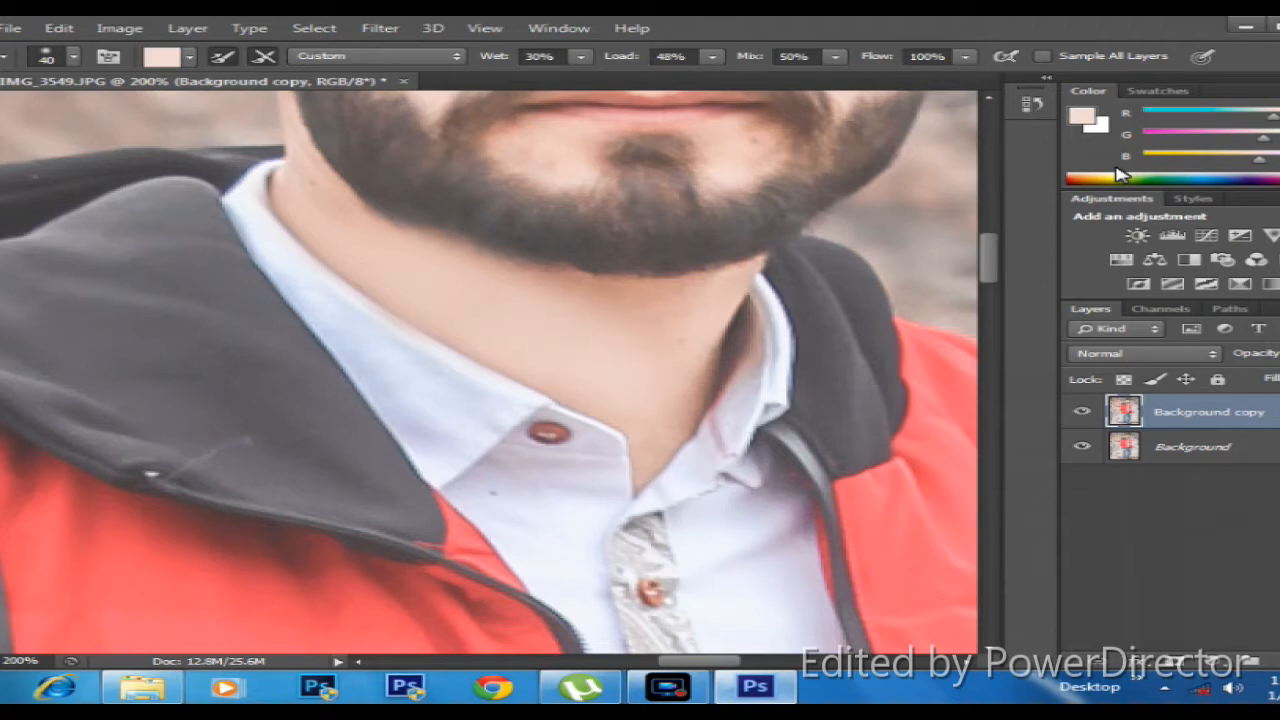
left_click_drag(572, 280, 606, 292)
mouse_move(712, 340)
left_mouse_down()
mouse_move(690, 418)
mouse_move(648, 460)
left_mouse_up()
key("bracketleft")
key("bracketright")
left_click_drag(660, 300, 551, 281)
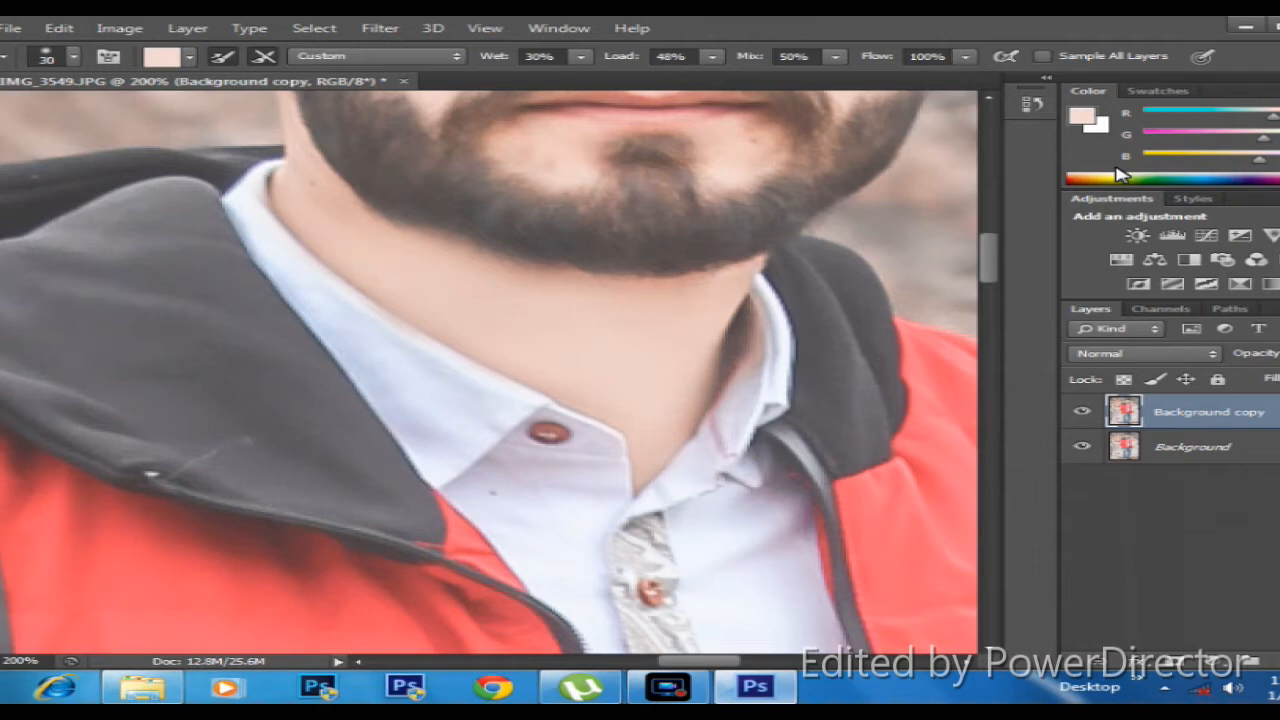
key("bracketright")
key("bracketleft")
key("bracketleft")
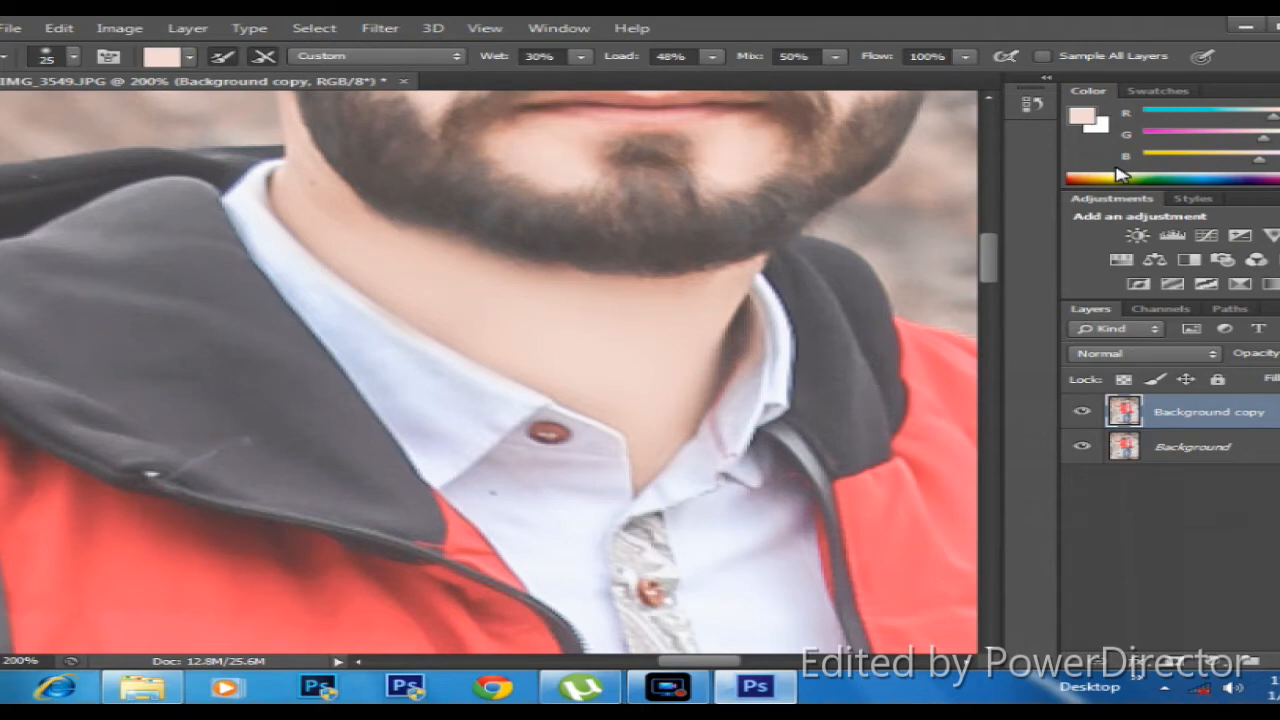
Smooth the skin on the back and fingers of the hand wearing the rings, using Mixer Brush sizes 35 and 25
scroll(488, 371, "down", 15)
scroll(488, 371, "left", 6)
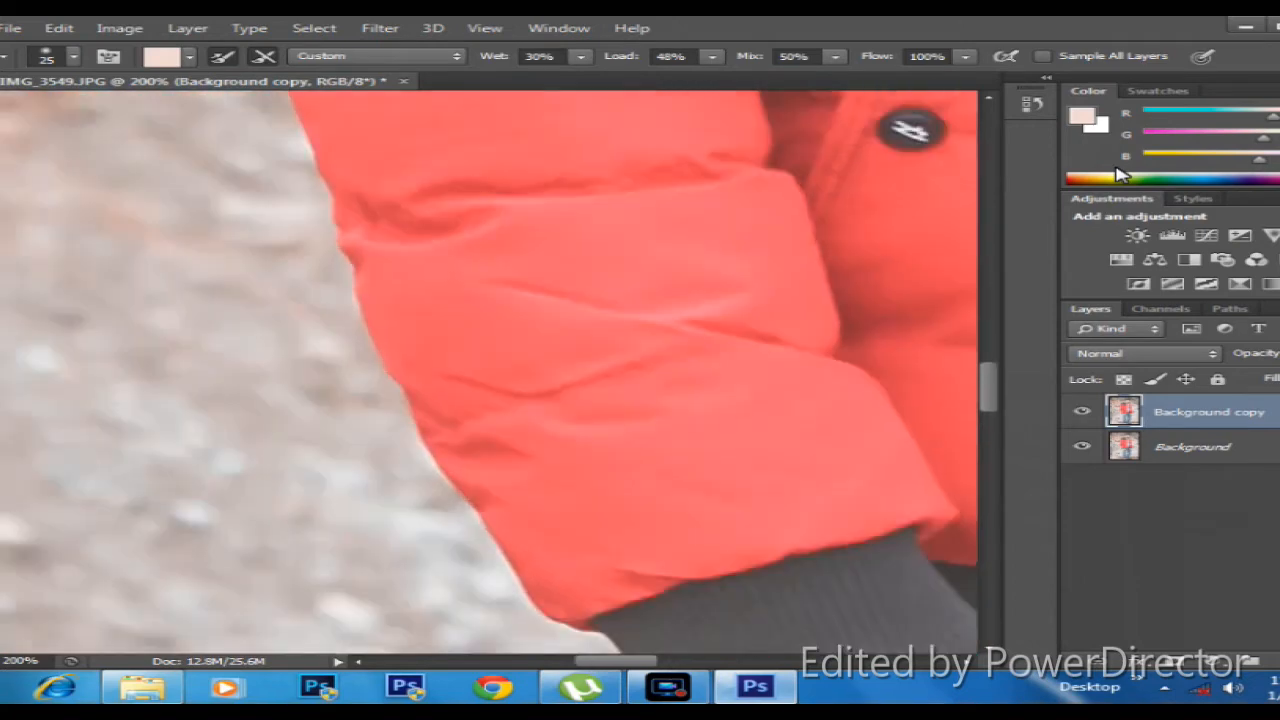
scroll(488, 371, "down", 8)
scroll(488, 371, "right", 2)
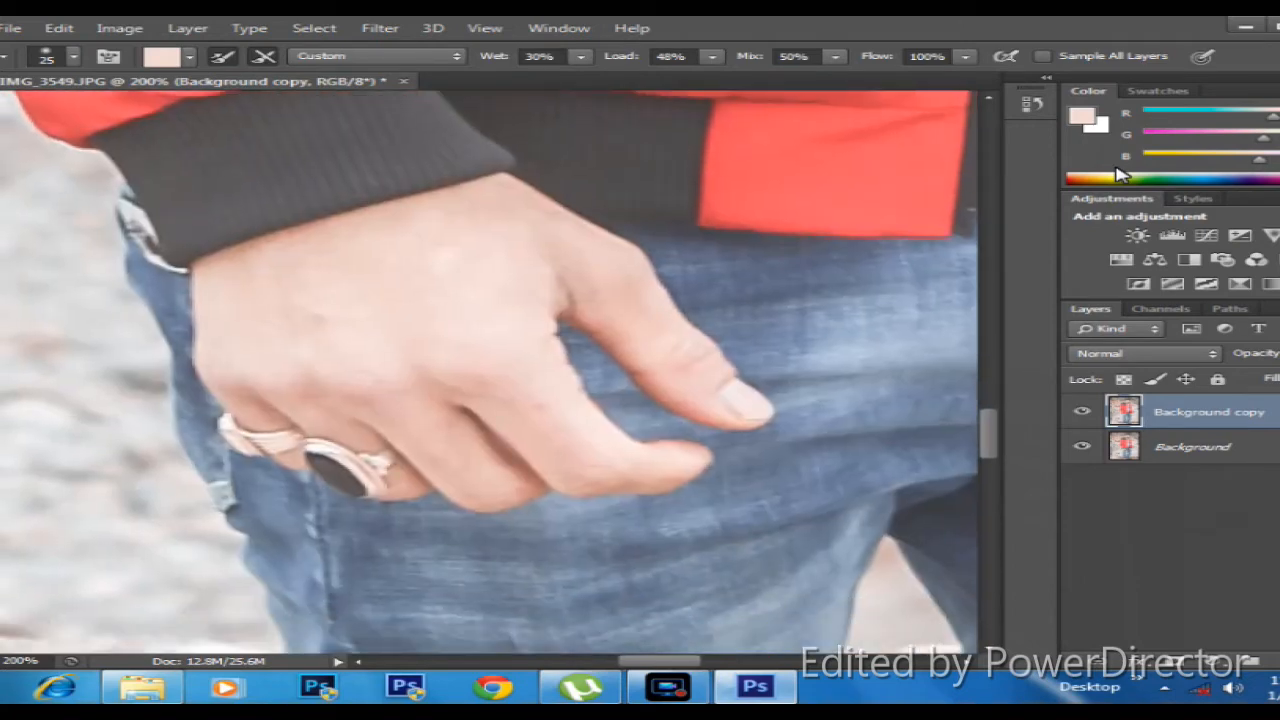
key("z")
left_click(248, 362)
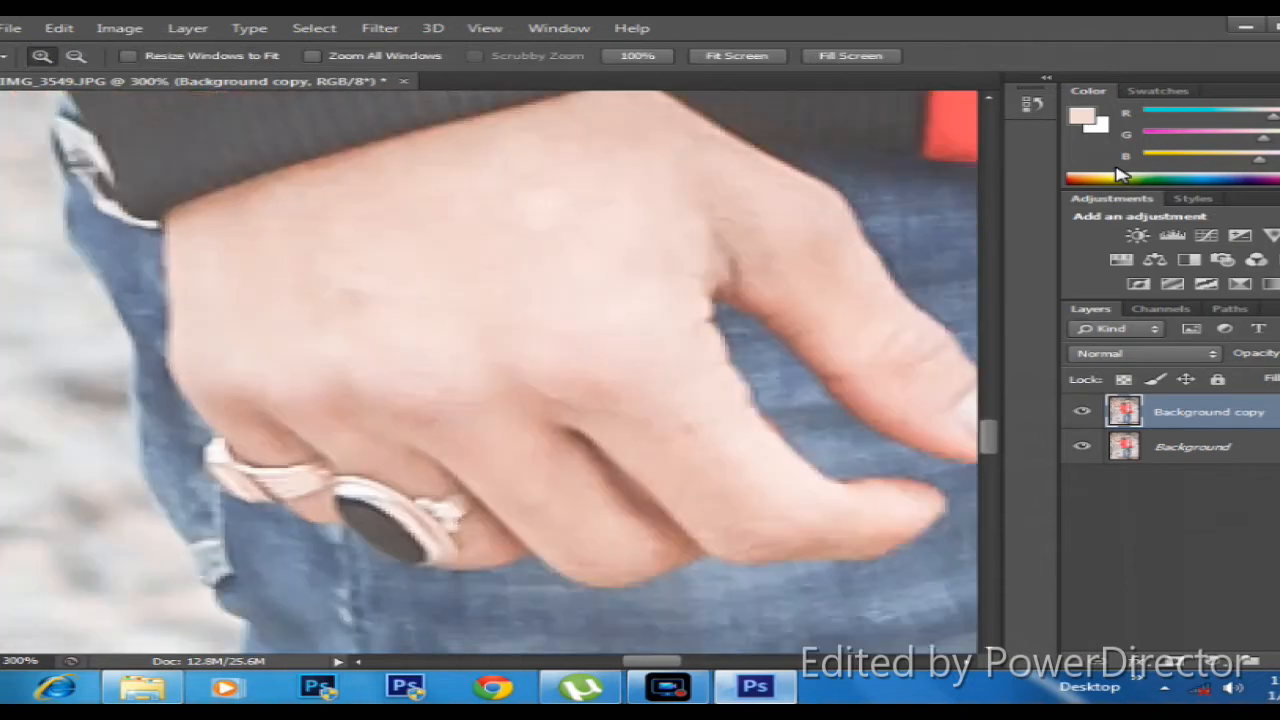
key("b")
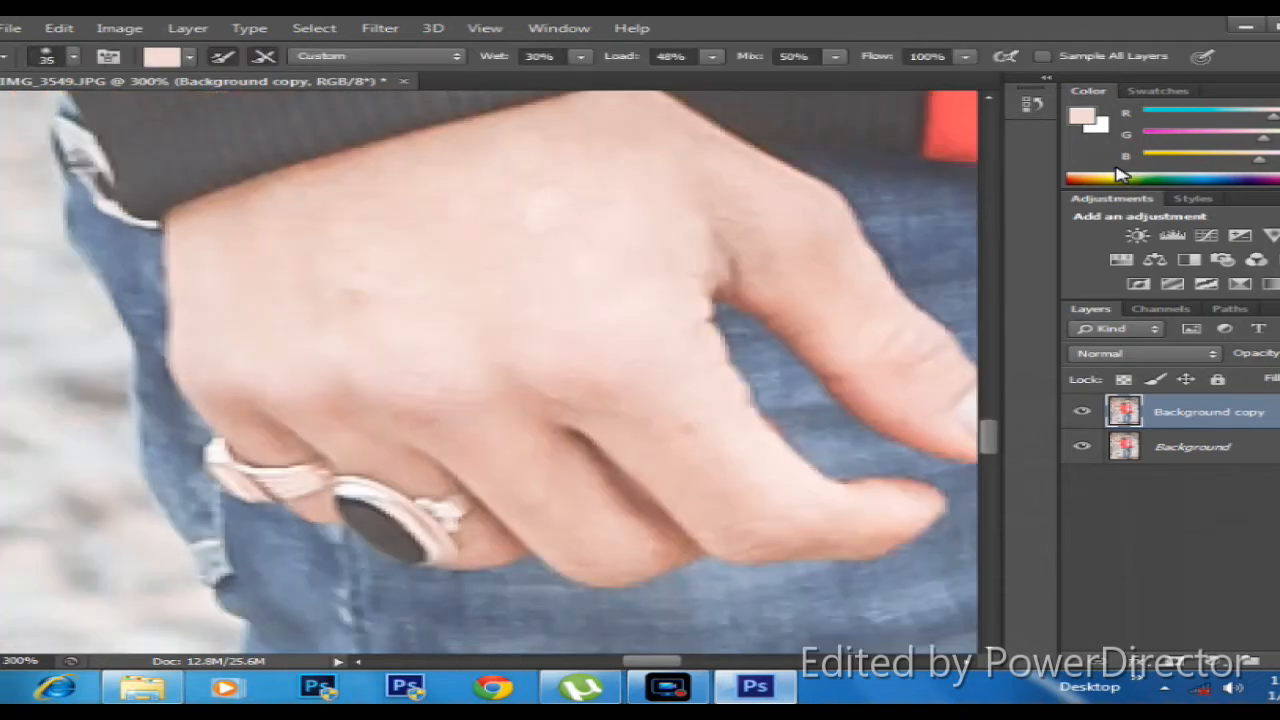
scroll(488, 371, "up", 2)
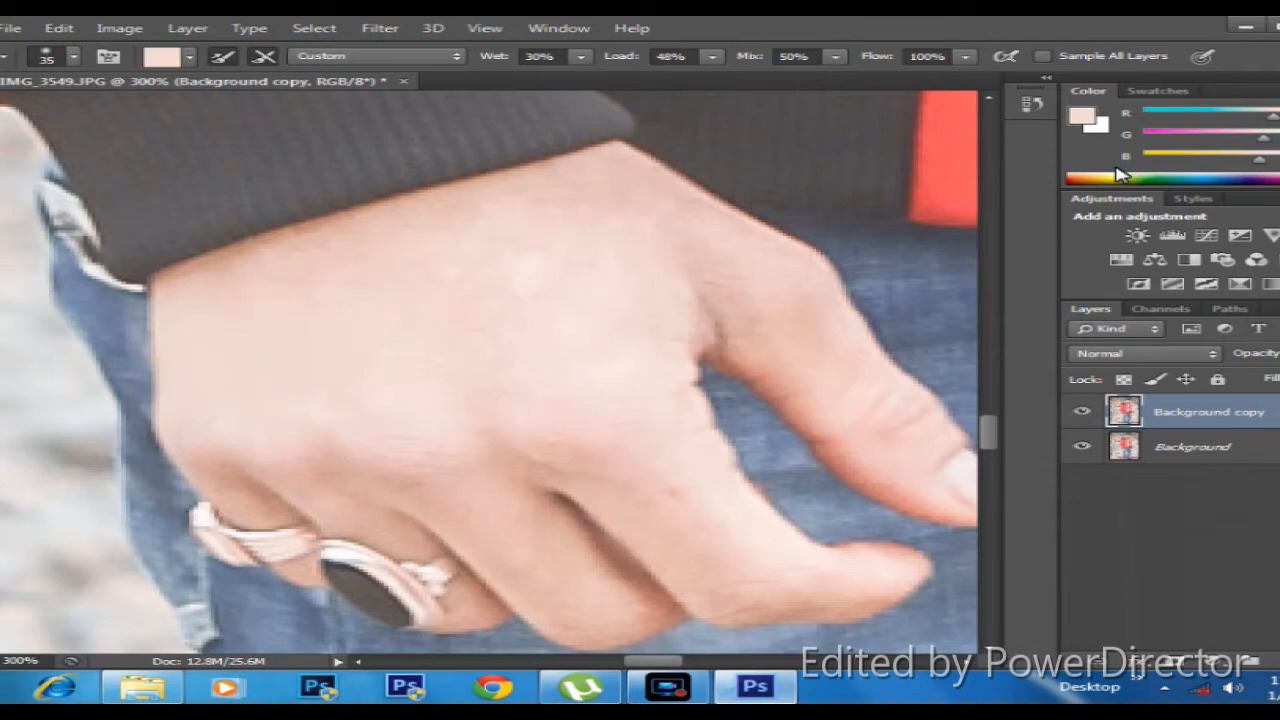
key("bracketleft")
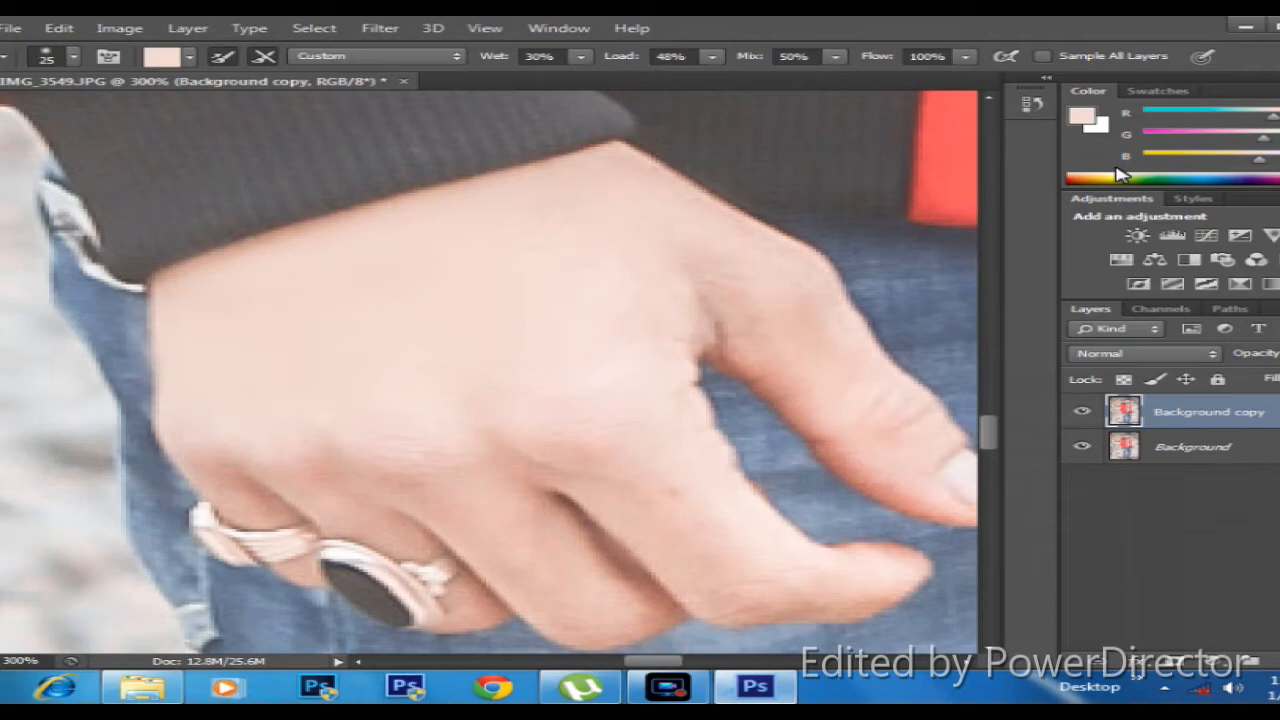
key("bracketright")
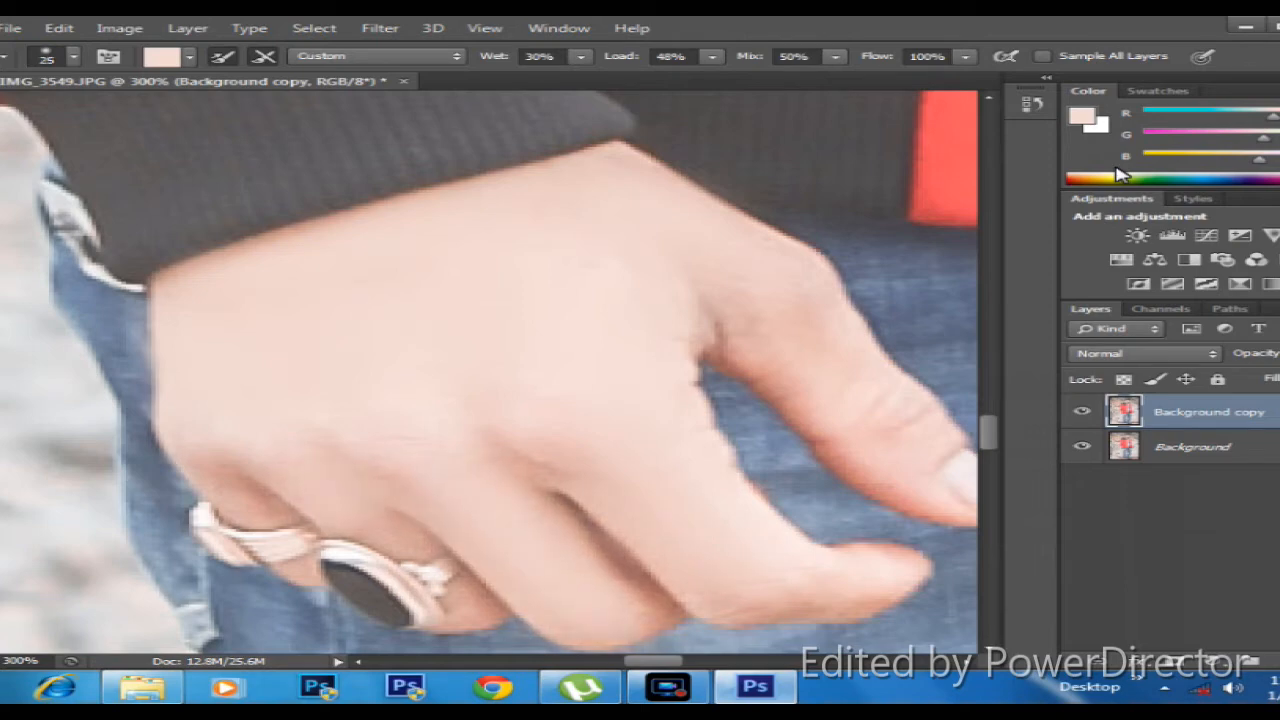
Blend the thumb and knuckle skin of the ringed hand with a size 35 Mixer Brush and smooth the other hand as well
key("]")
mouse_move(708, 312)
left_mouse_down()
mouse_move(738, 296)
mouse_move(808, 340)
mouse_move(830, 440)
left_mouse_up()
left_click_drag(775, 405, 885, 440)
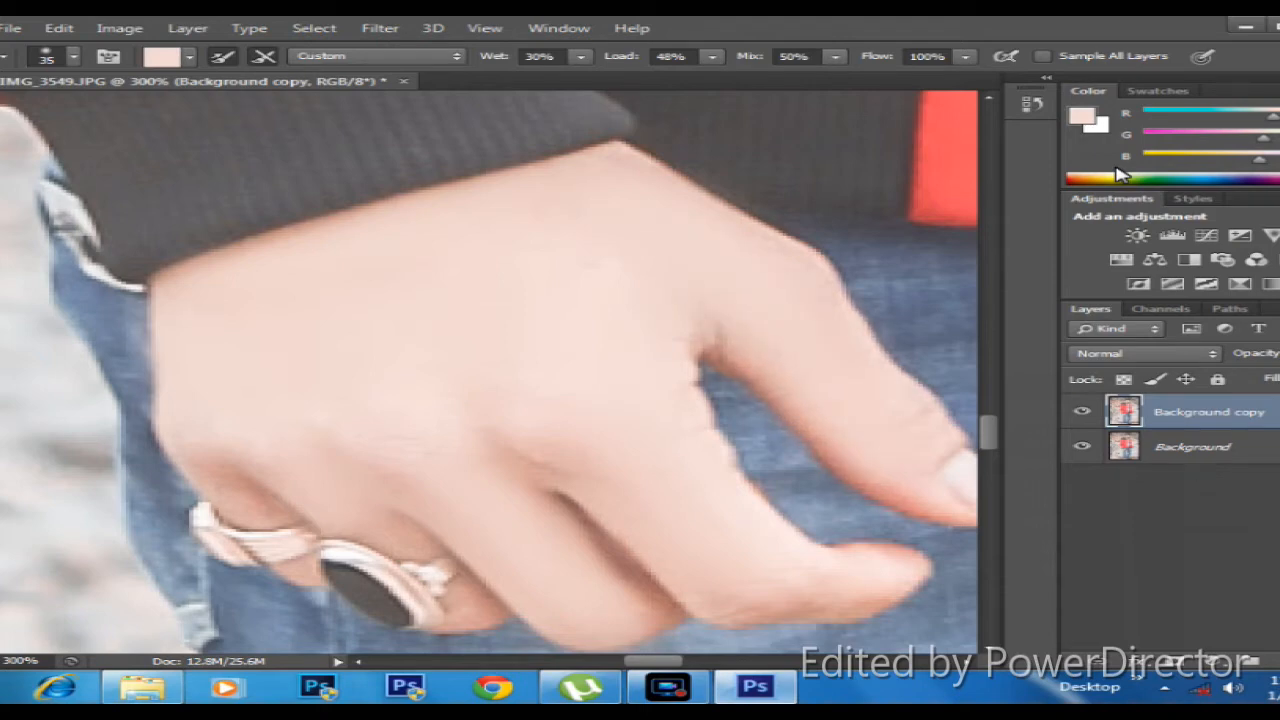
left_click_drag(490, 370, 560, 434)
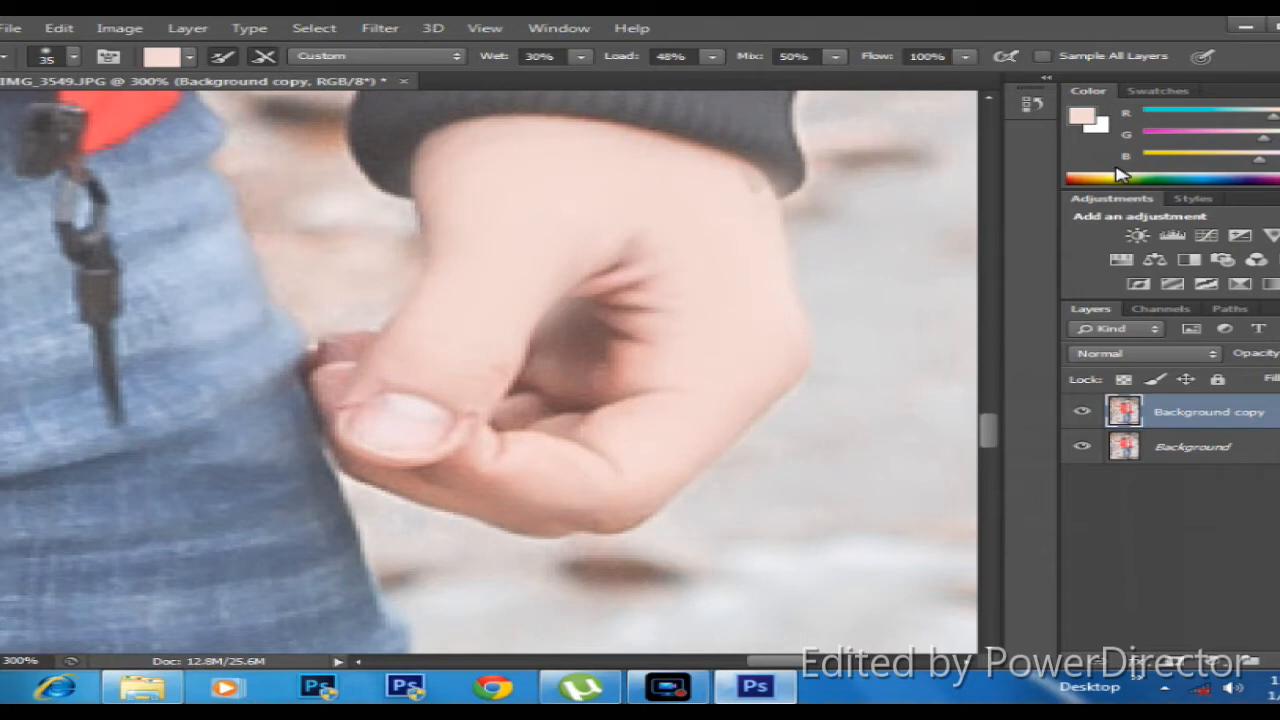
Open the Liquify filter for the retouched Background copy layer
key("z")
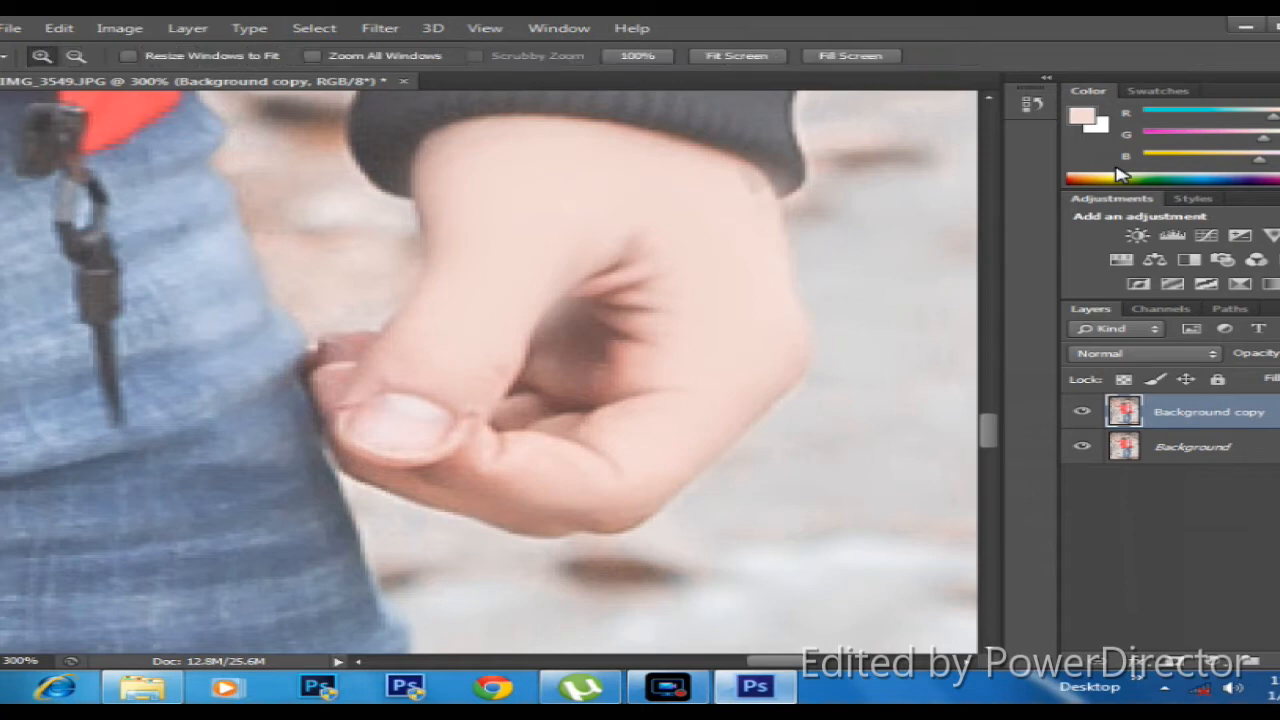
right_click(290, 316)
left_click(380, 328)
right_click(430, 159)
left_click(516, 256)
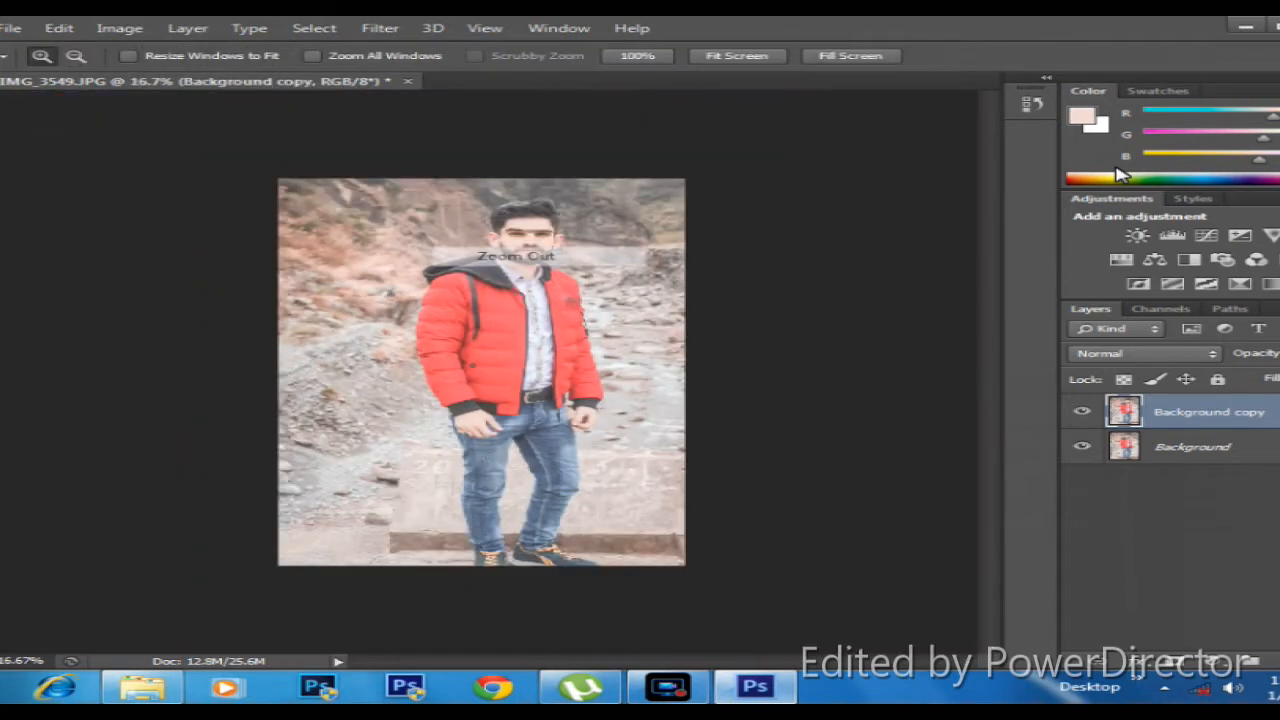
left_click(529, 193, "shift")
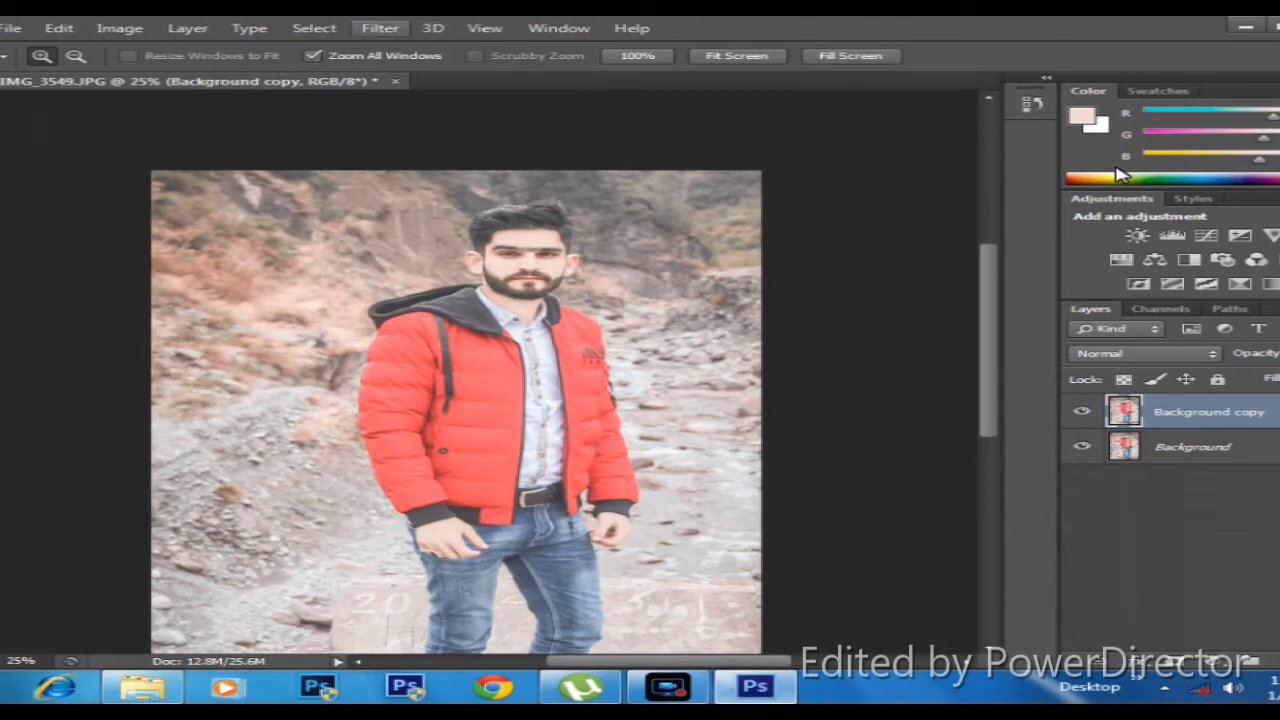
key("ctrl+e")
key("alt+t")
key("Down")
key("Return")
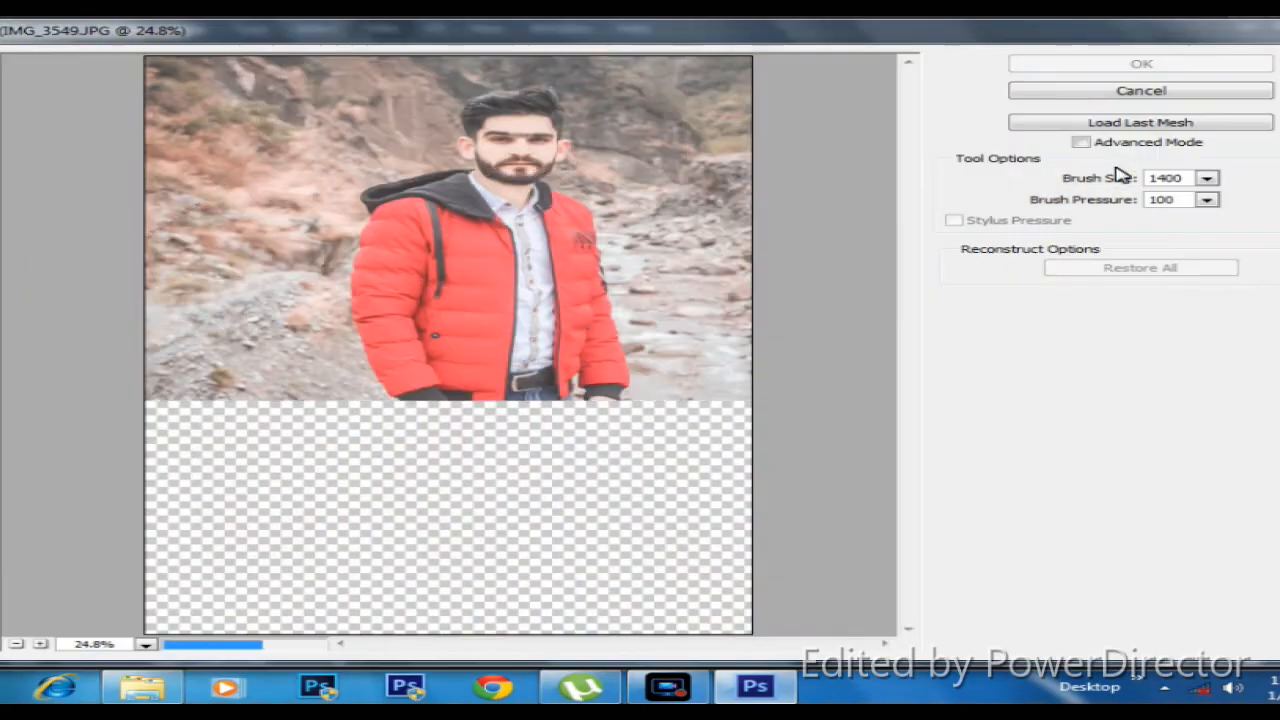
Push the hair on top of the head upward for more volume, using a size 400 Liquify brush
key("ctrl+plus")
key("ctrl+plus")
key("ctrl+plus")
key("ctrl+plus")
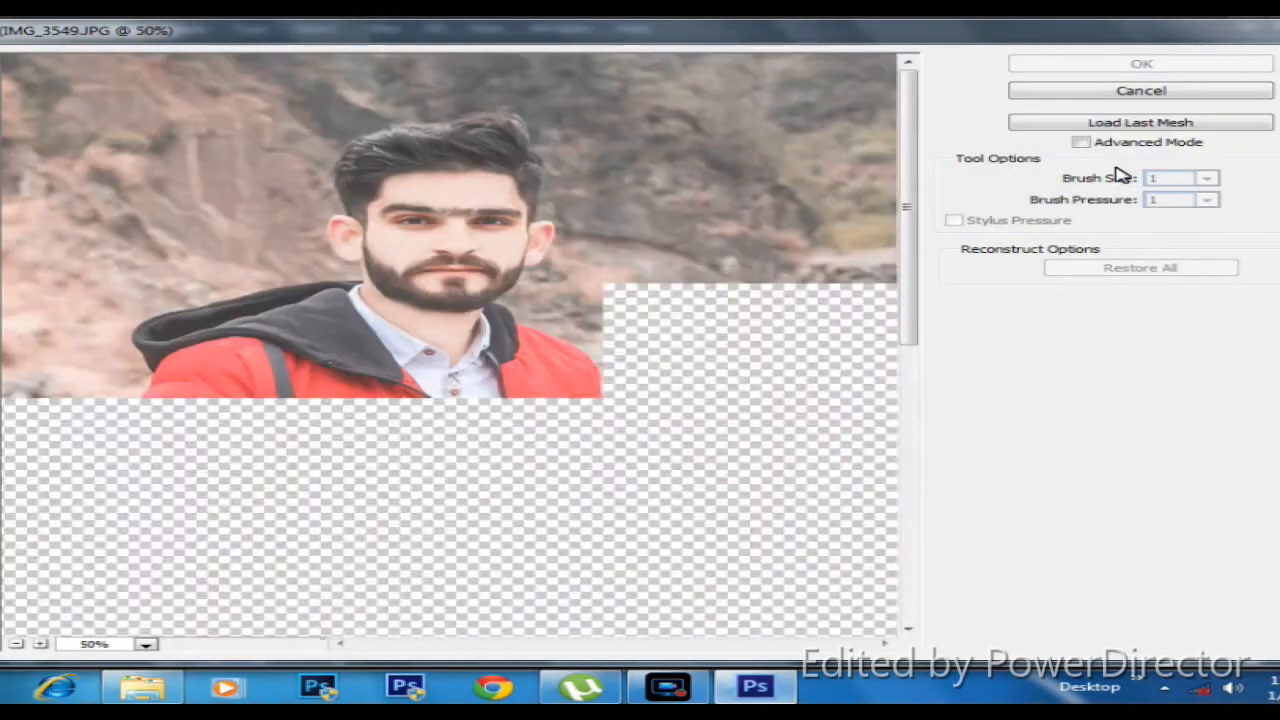
key("ctrl+plus")
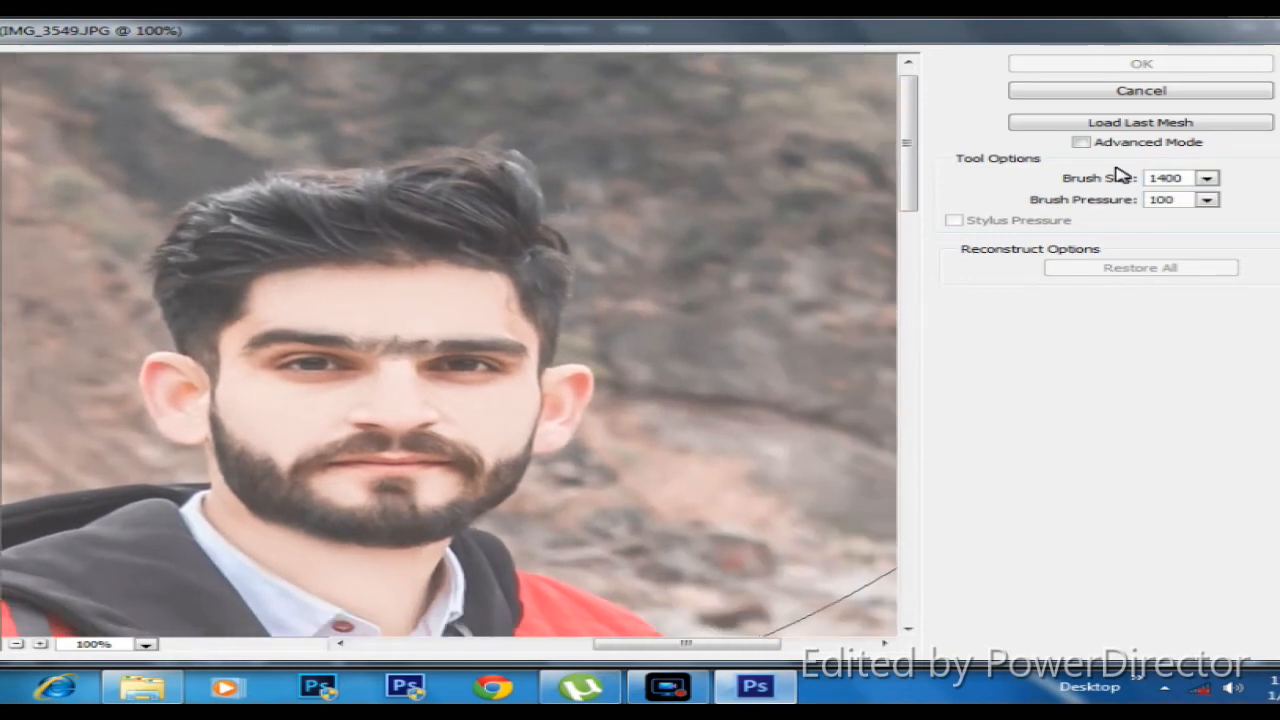
key("bracketleft")
key("bracketleft")
key("bracketleft")
key("bracketleft")
key("bracketleft")
key("bracketleft")
key("bracketleft")
key("bracketleft")
key("bracketleft")
key("bracketleft")
key("bracketleft")
key("bracketleft")
key("bracketleft")
key("bracketleft")
key("bracketleft")
key("bracketleft")
key("bracketleft")
key("bracketleft")
key("bracketright")
key("bracketright")
key("bracketright")
key("bracketright")
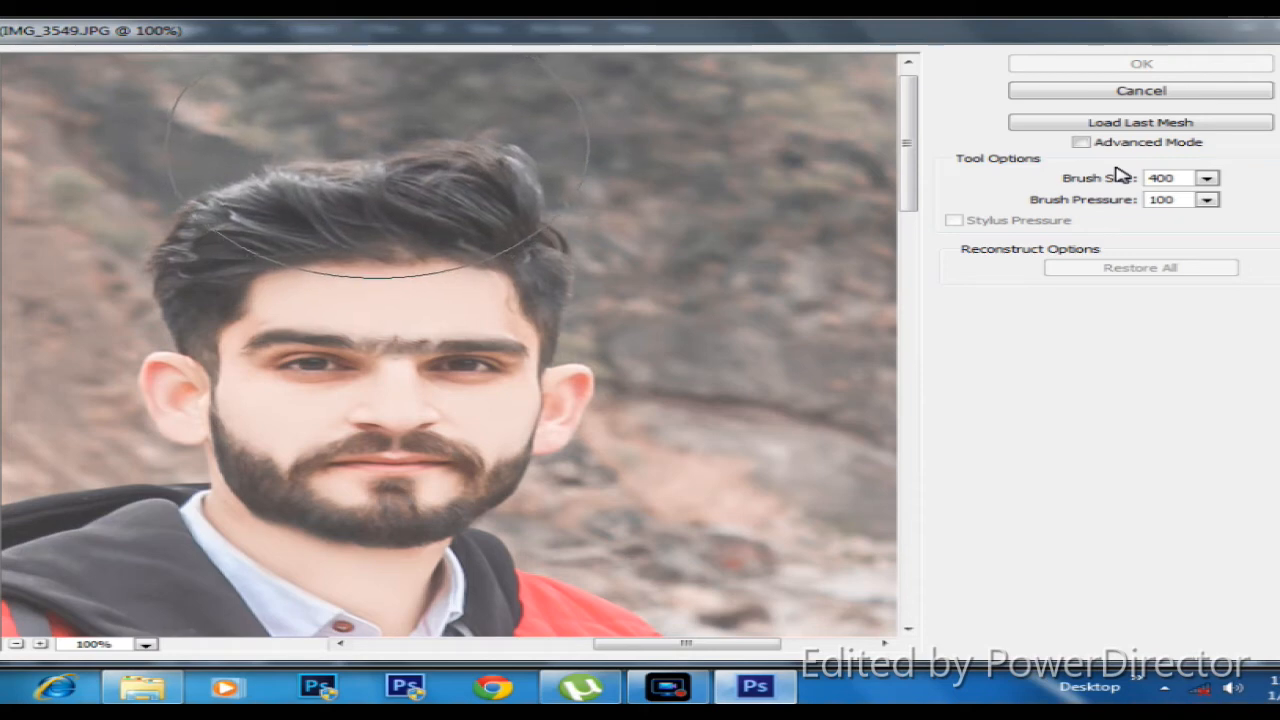
left_click_drag(375, 160, 355, 140)
Nudge the side hair above the ear on the photo's left inward with Liquify brush sizes 175 and 100
key("bracketleft")
key("bracketleft")
key("bracketleft")
key("bracketleft")
key("bracketleft")
key("bracketleft")
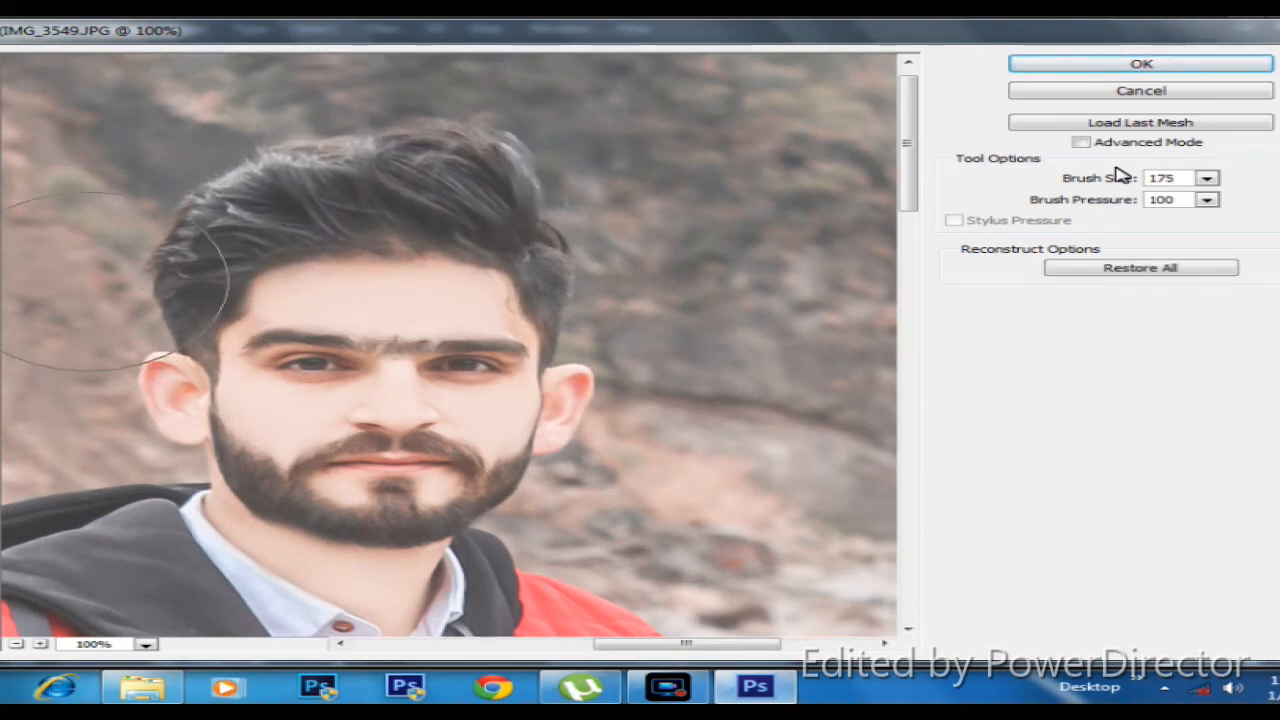
mouse_move(104, 294)
left_mouse_down()
mouse_move(133, 288)
mouse_move(115, 290)
left_mouse_up()
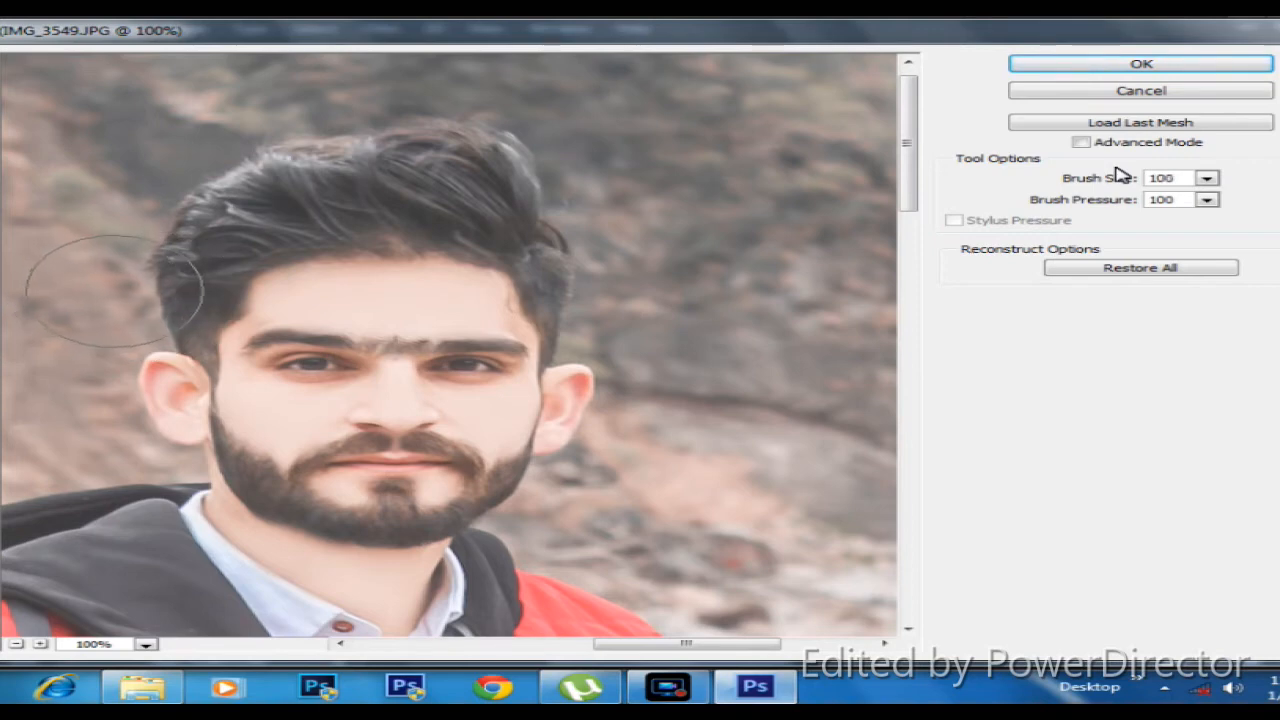
Reshape the crown and push out the hair on the photo's right side with Liquify brush sizes between 175 and 400
key("bracketright")
key("bracketright")
key("bracketright")
key("]")
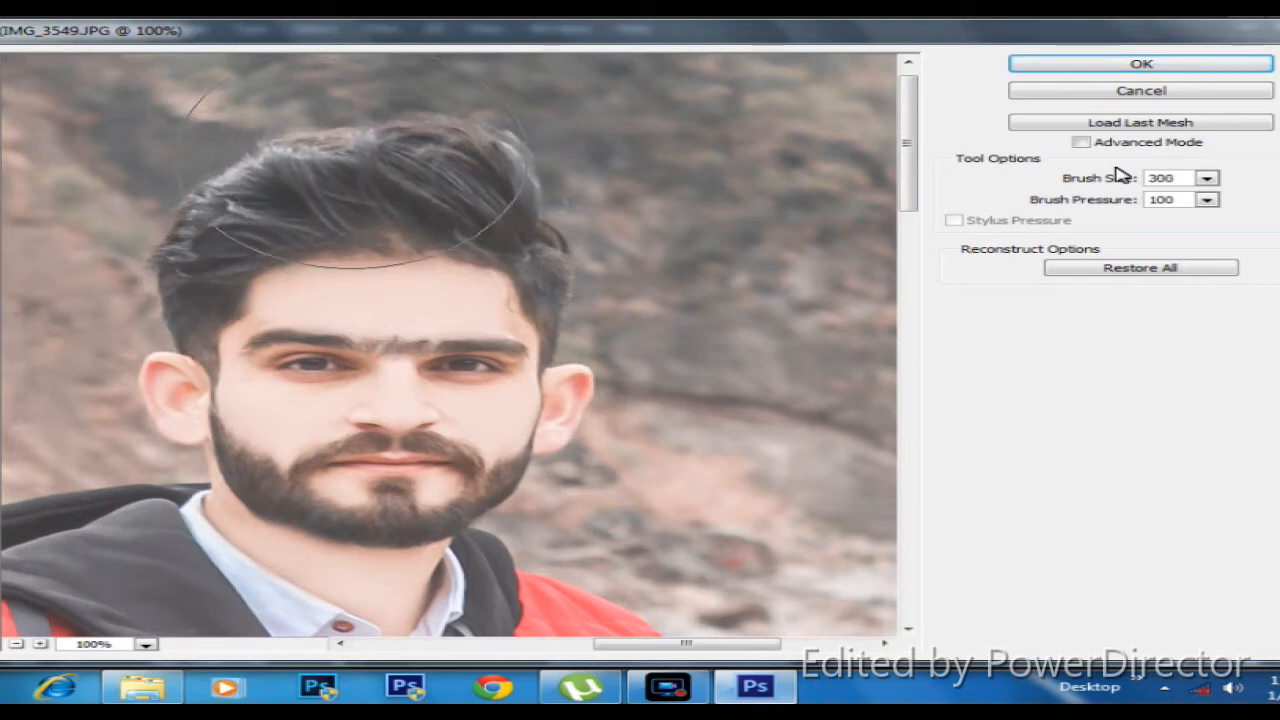
key("]")
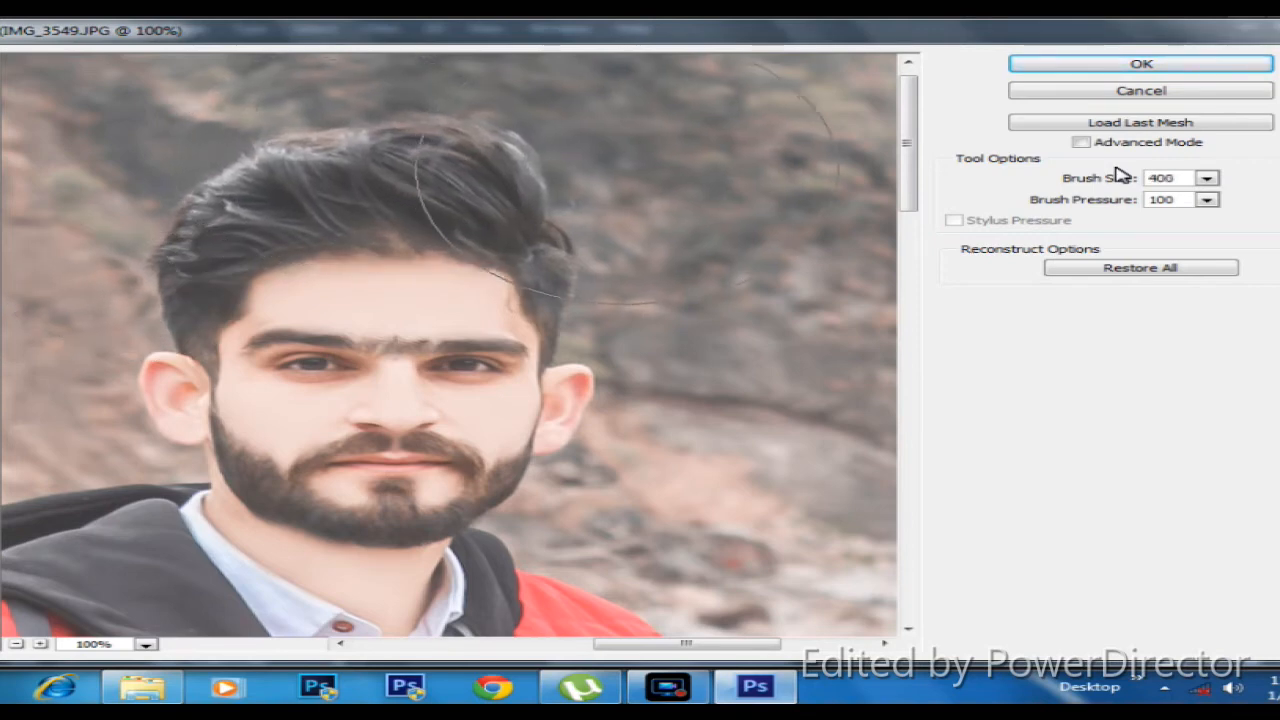
key("bracketleft")
key("bracketleft")
key("bracketleft")
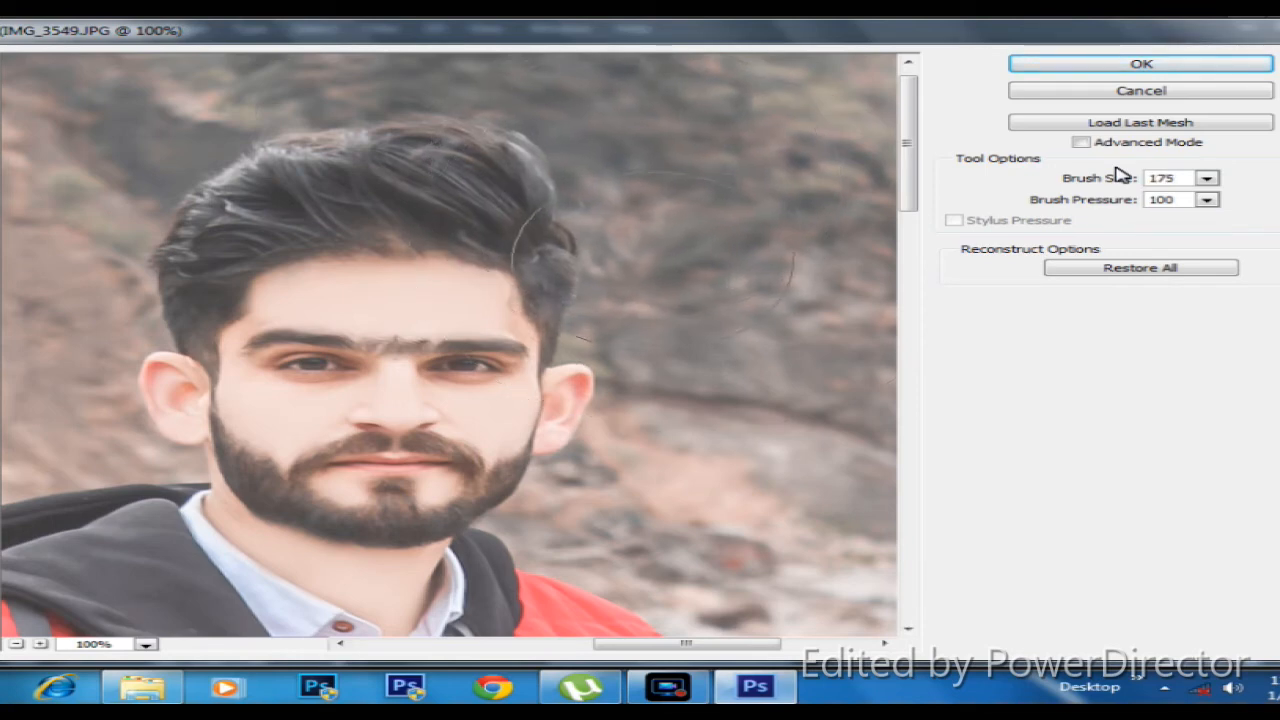
Smooth the hair outline on the photo's left side using Liquify brush sizes between 300 and 500
key("bracketright")
key("bracketright")
key("bracketright")
key("bracketright")
key("bracketright")
key("bracketright")
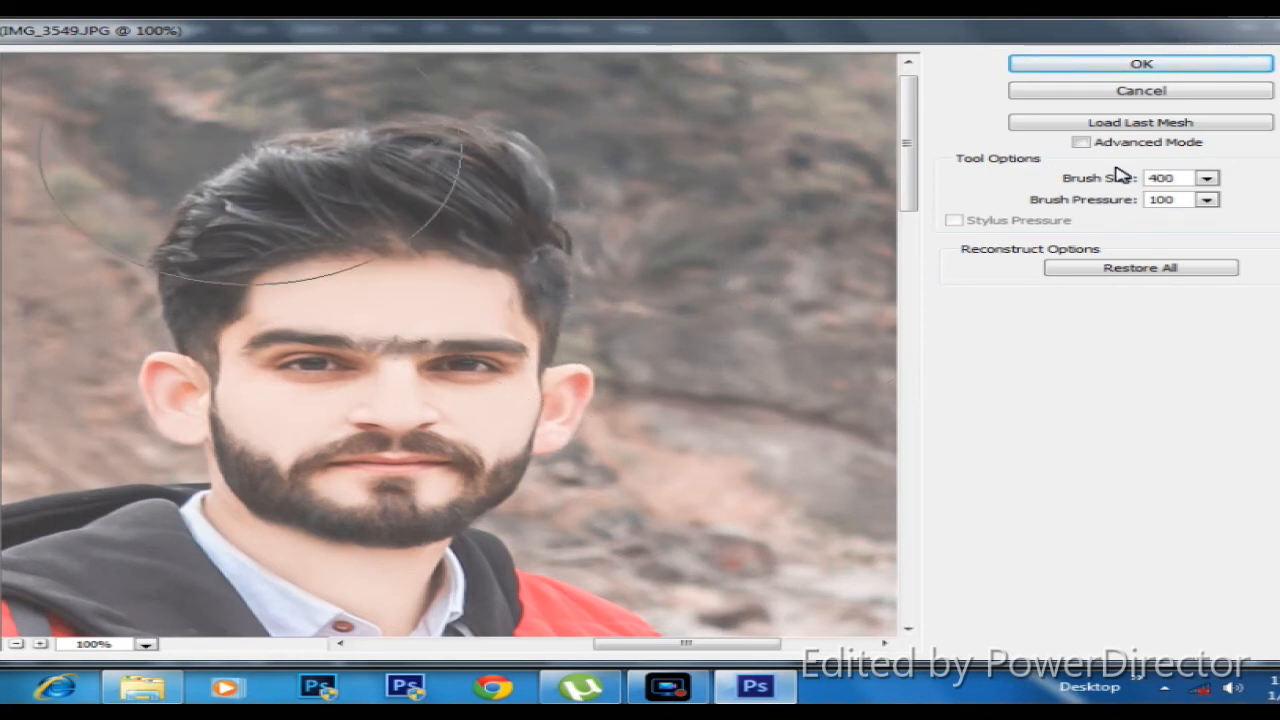
key("bracketleft")
key("bracketleft")
key("bracketleft")
key("bracketleft")
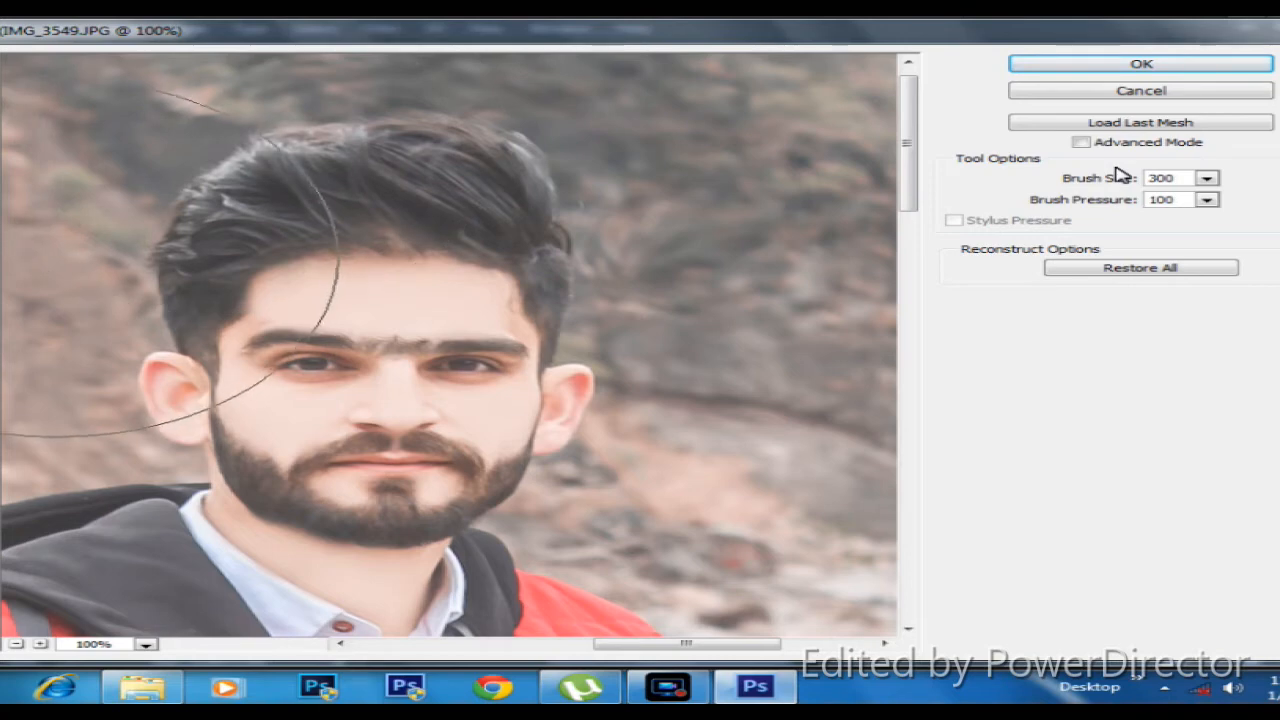
key("bracketright")
key("bracketright")
key("bracketright")
key("bracketright")
key("bracketright")
key("bracketright")
key("bracketright")
Refine the hairline and the front hair above the forehead with Liquify brush sizes 90 and 125
key("bracketleft")
key("bracketleft")
key("bracketleft")
key("bracketleft")
key("bracketleft")
key("bracketleft")
key("bracketleft")
key("bracketleft")
key("bracketleft")
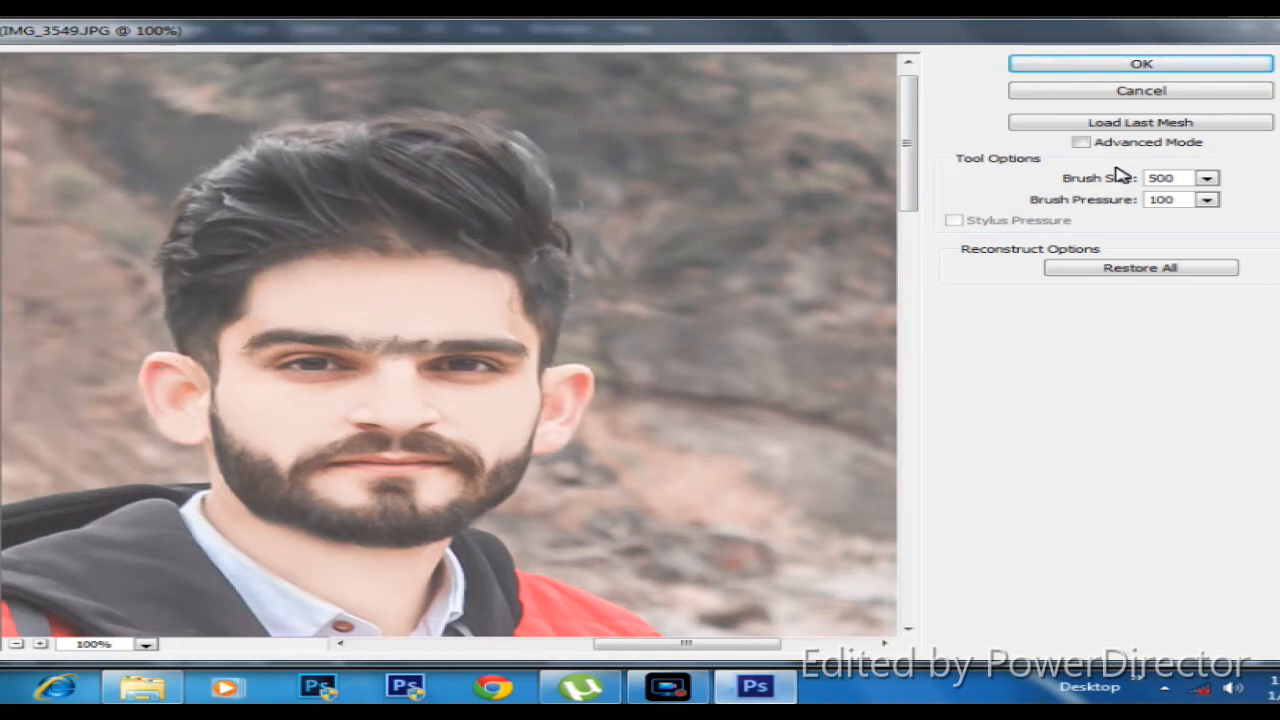
key("bracketleft")
key("bracketleft")
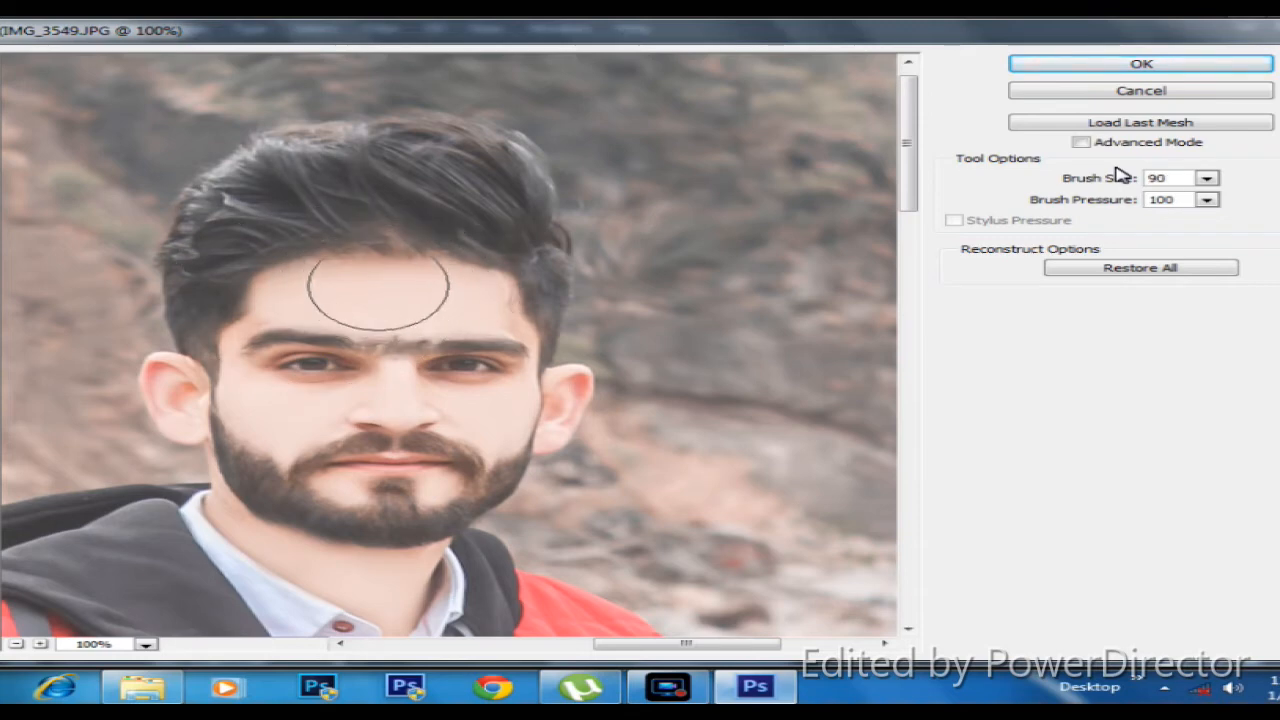
key("bracketright")
key("bracketright")
key("bracketright")
key("bracketright")
key("bracketright")
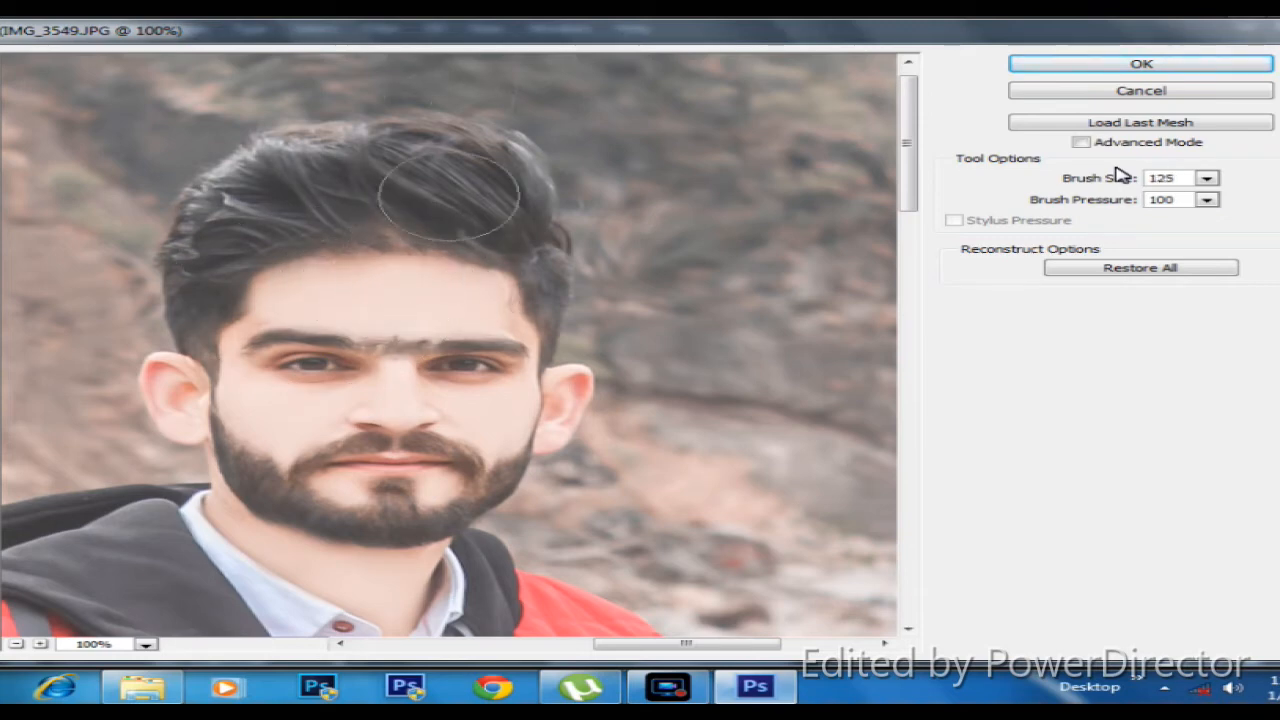
Touch up the beard outline and the temple with Liquify brush sizes 70 and 90
key("bracketleft")
key("bracketleft")
key("bracketleft")
key("bracketleft")
key("bracketleft")
key("bracketleft")
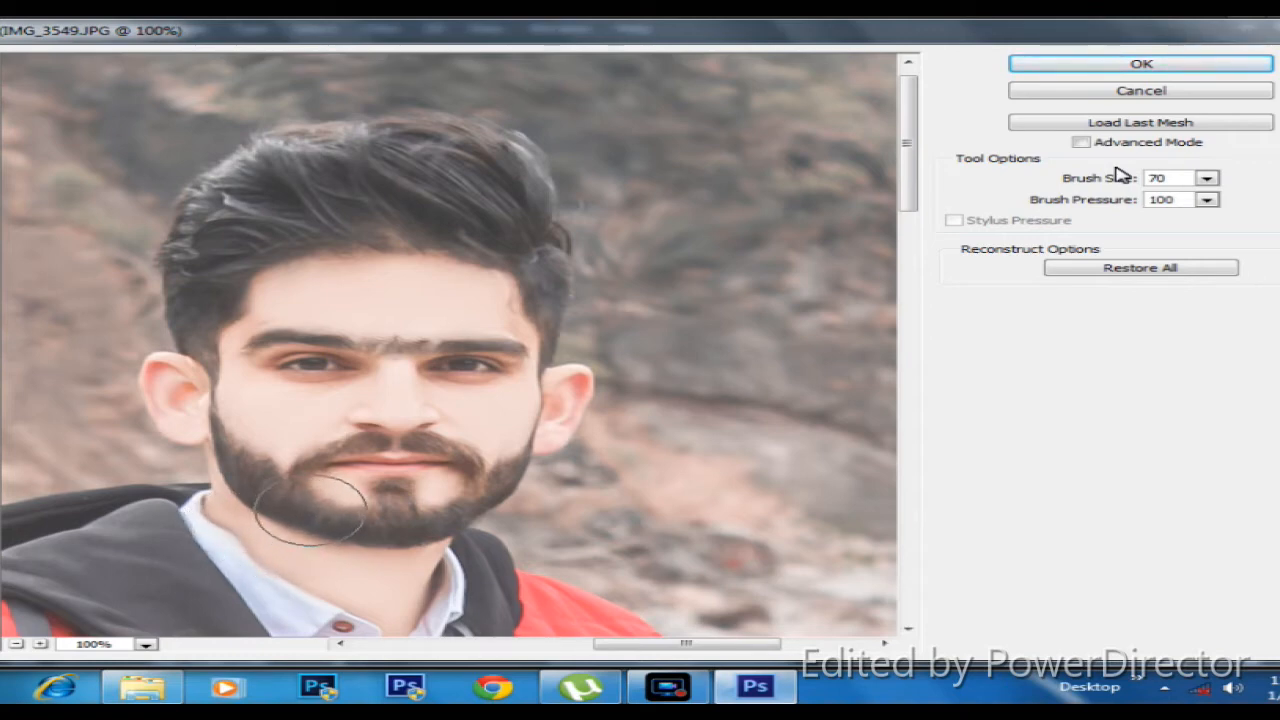
key("bracketleft")
key("bracketleft")
key("bracketright")
key("bracketright")
key("bracketright")
key("bracketright")
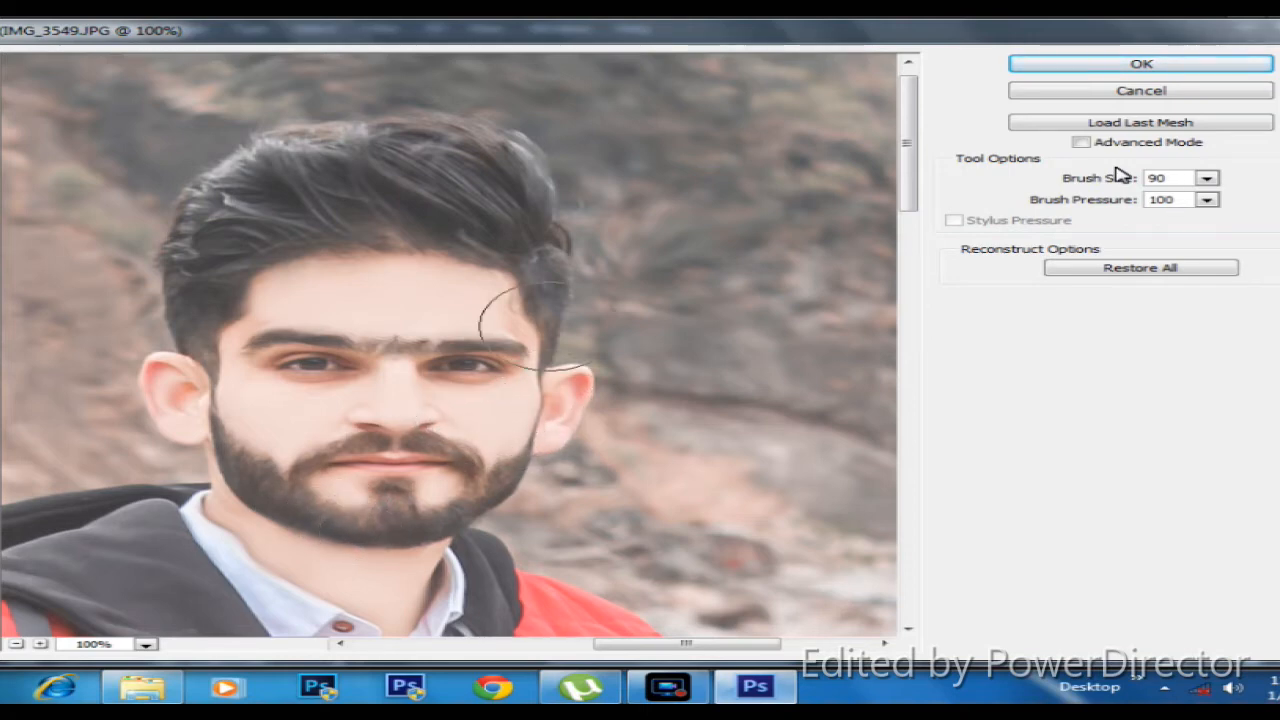
Refine the hair contour on the photo's right side with a size 200 Liquify brush
key("bracketright")
key("bracketright")
key("bracketright")
key("bracketright")
key("bracketright")
key("bracketright")
key("bracketright")
key("bracketright")
key("bracketright")
key("bracketright")
key("bracketright")
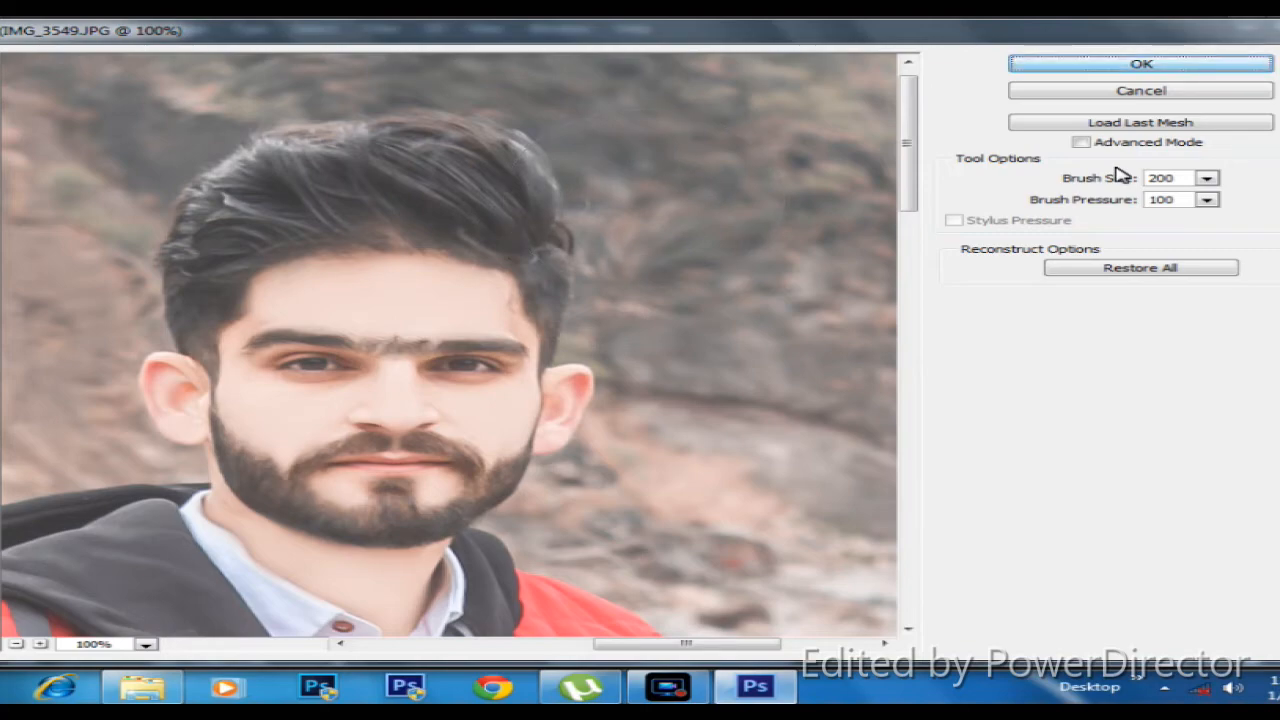
Apply the Liquify reshaping and flatten the image into a single Background layer
key("Return")
right_click(390, 212)
left_click(457, 309)
key("ctrl+plus")
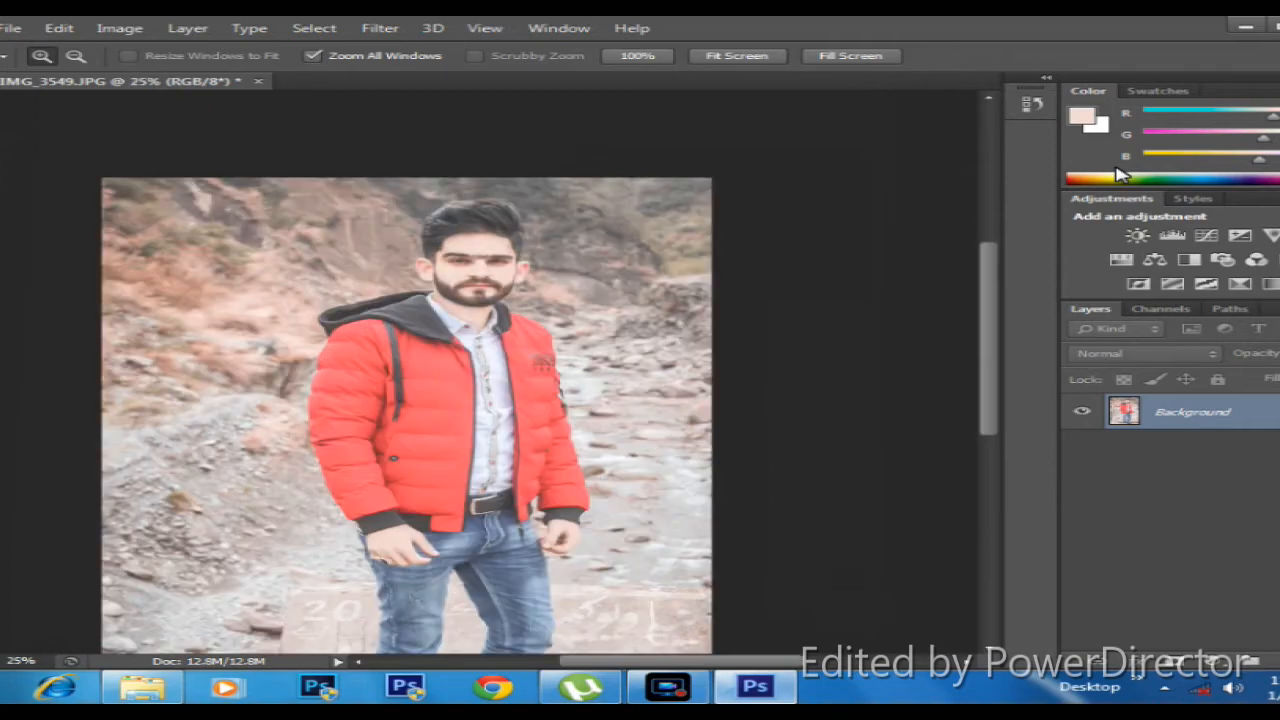
right_click(538, 256)
left_click(622, 354)
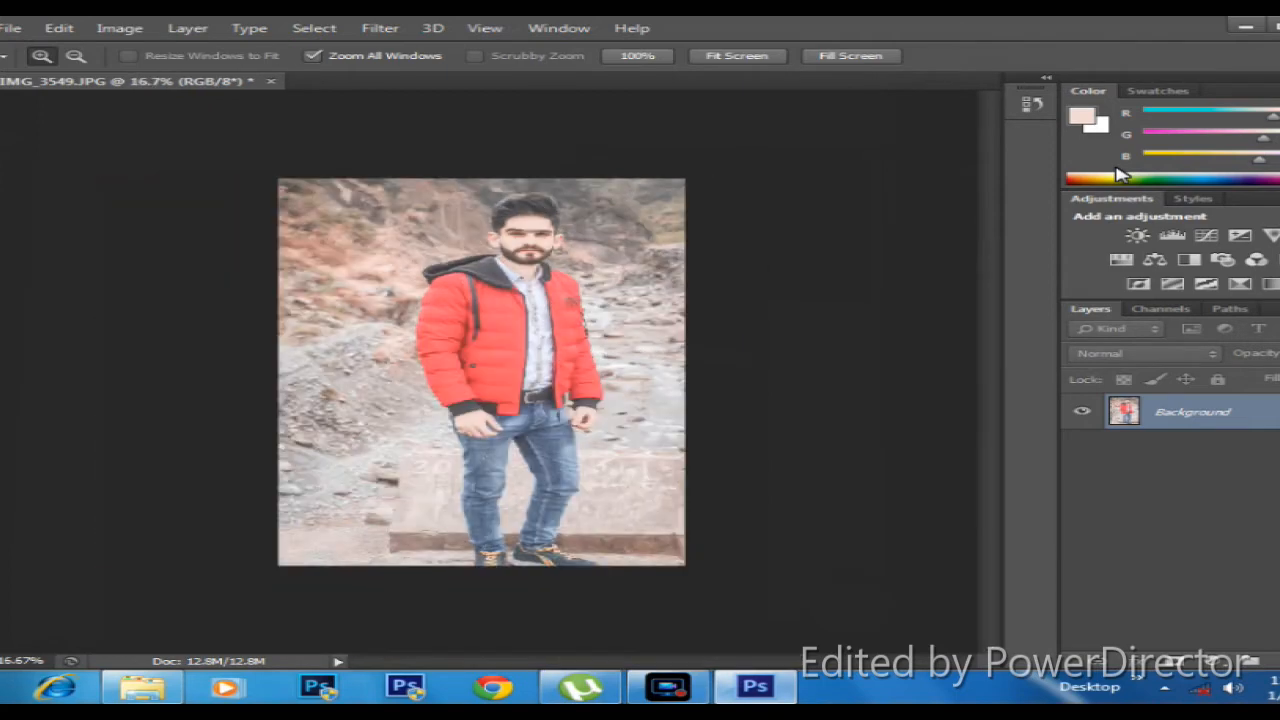
Add a Color Lookup adjustment layer using the filmstock_50.3dl 3DLUT file and lower the layer's opacity
left_click(1277, 259)
left_click(1120, 371)
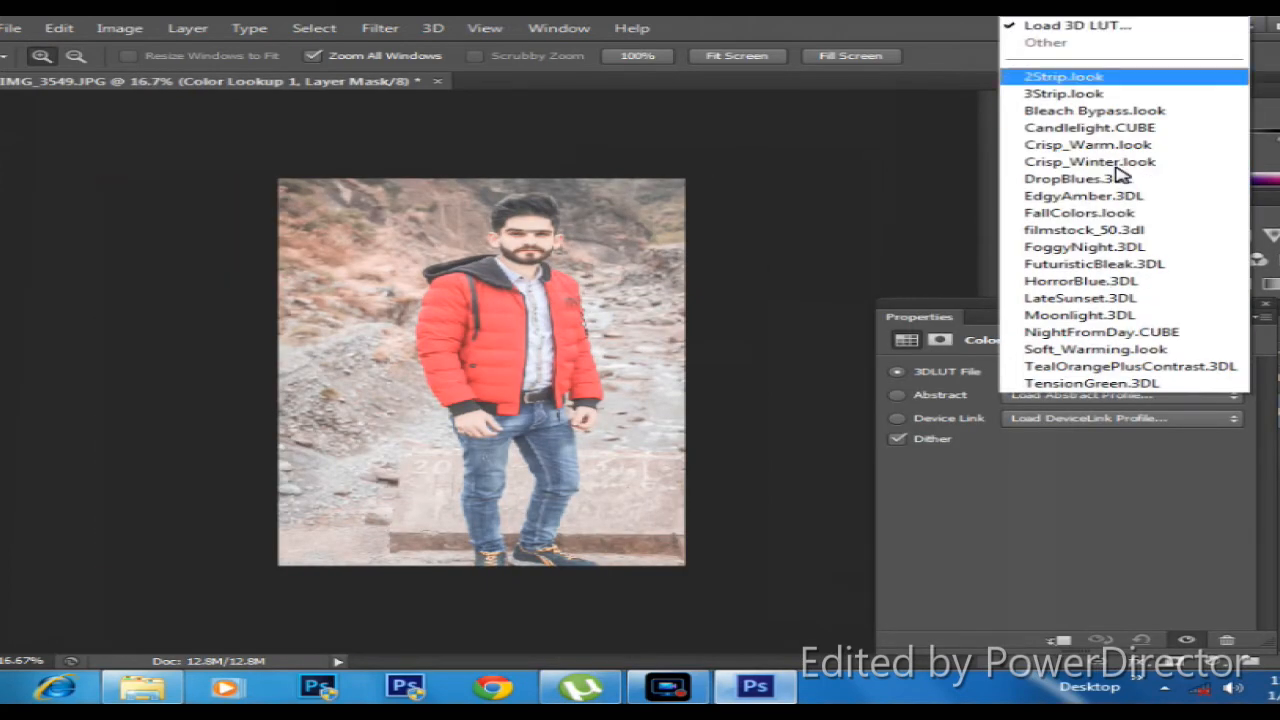
left_click(1117, 163)
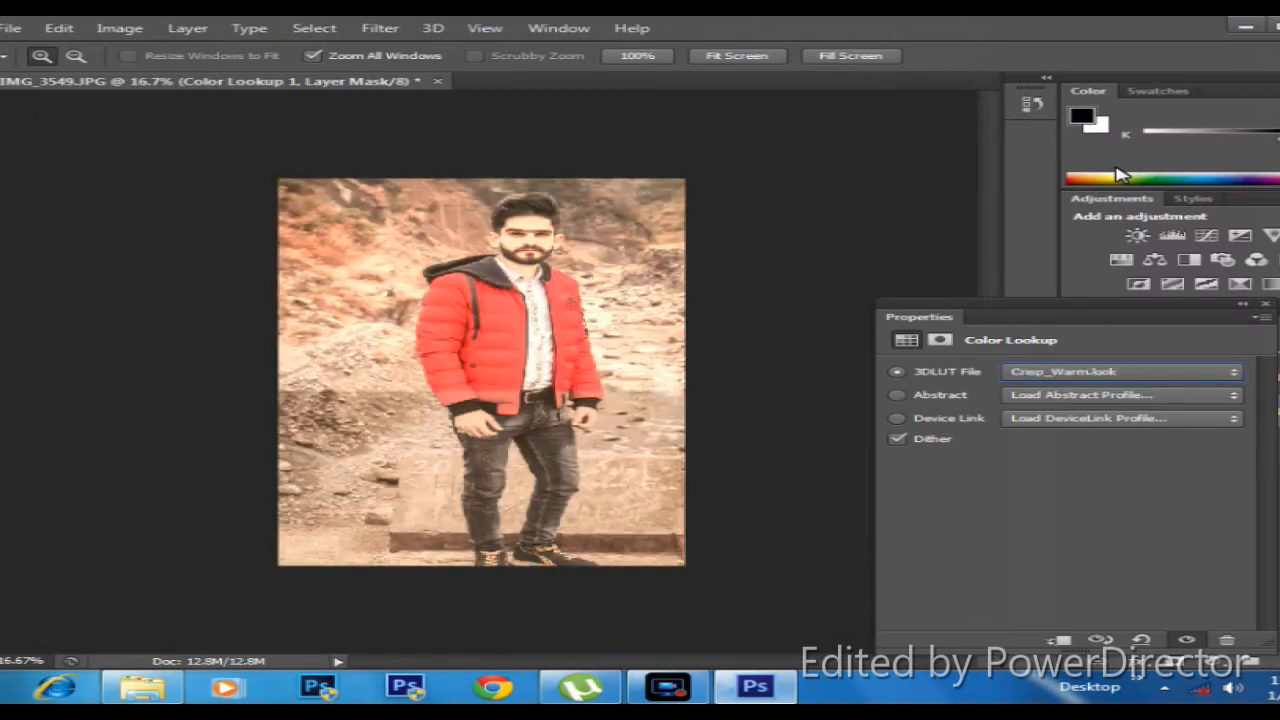
key("Down")
key("Down")
key("Down")
key("Down")
key("Up")
key("Up")
key("Down")
key("Down")
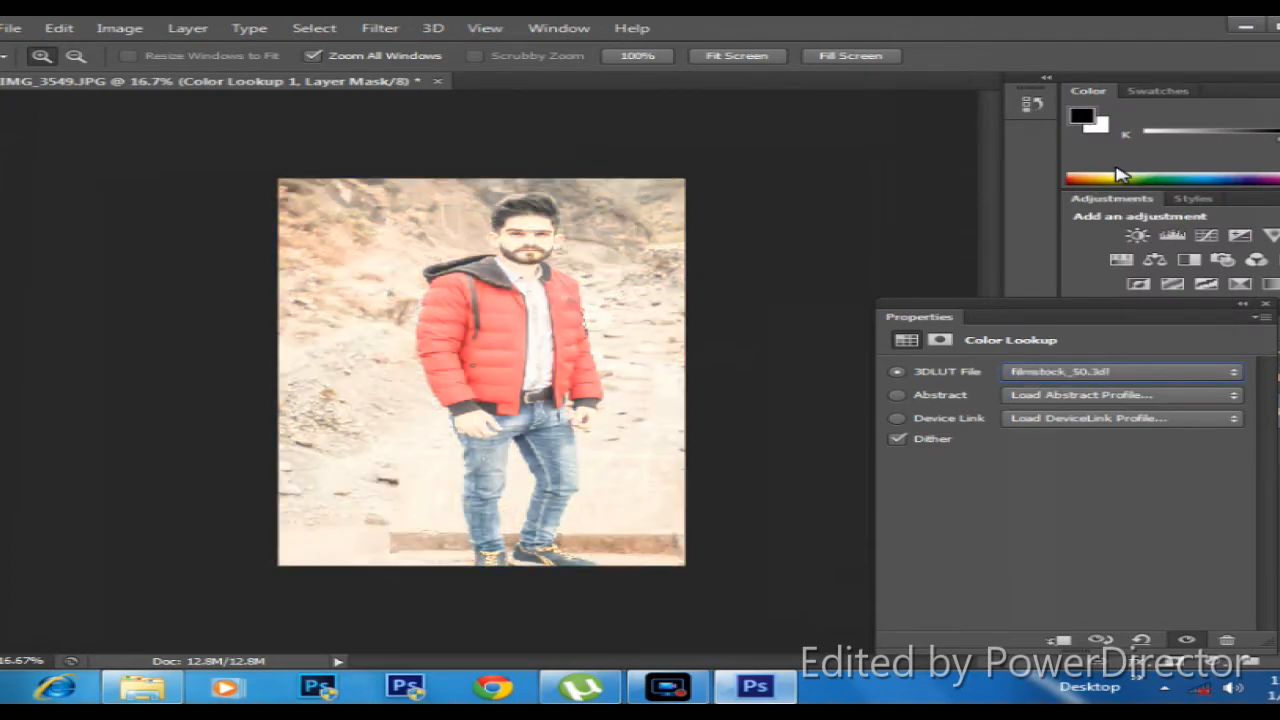
key("ctrl+plus")
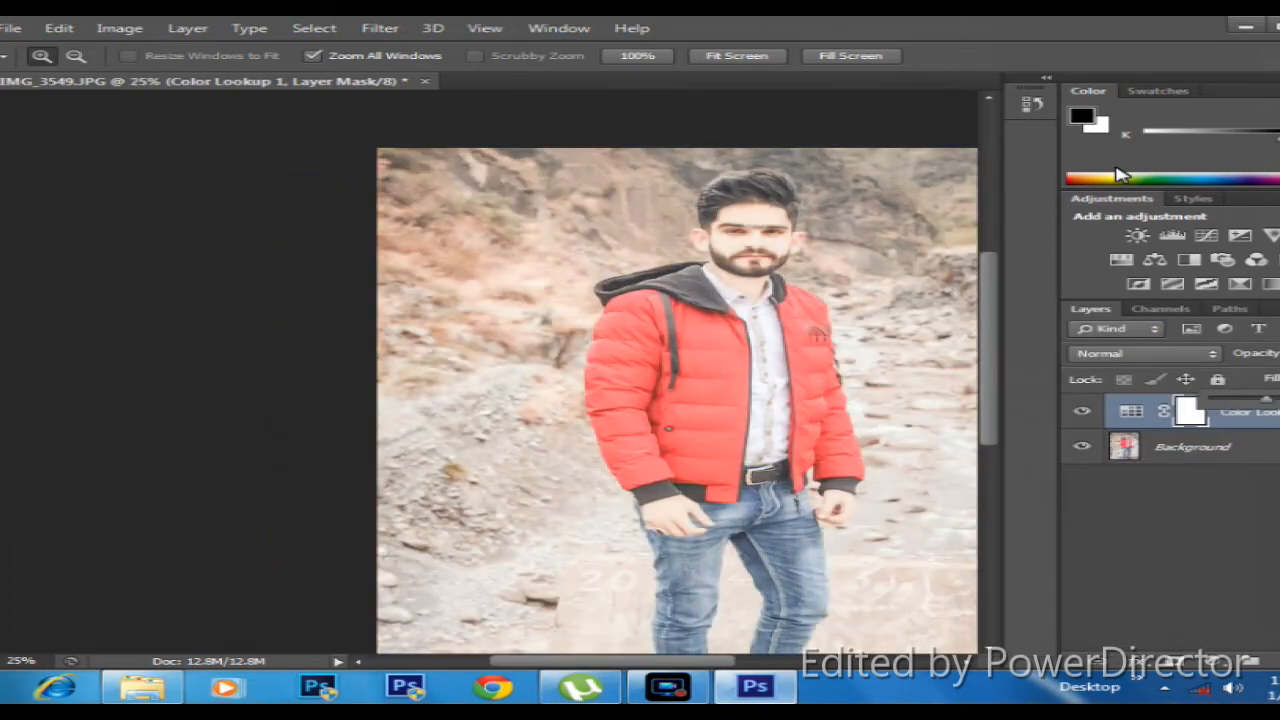
right_click(730, 283)
left_click(760, 377)
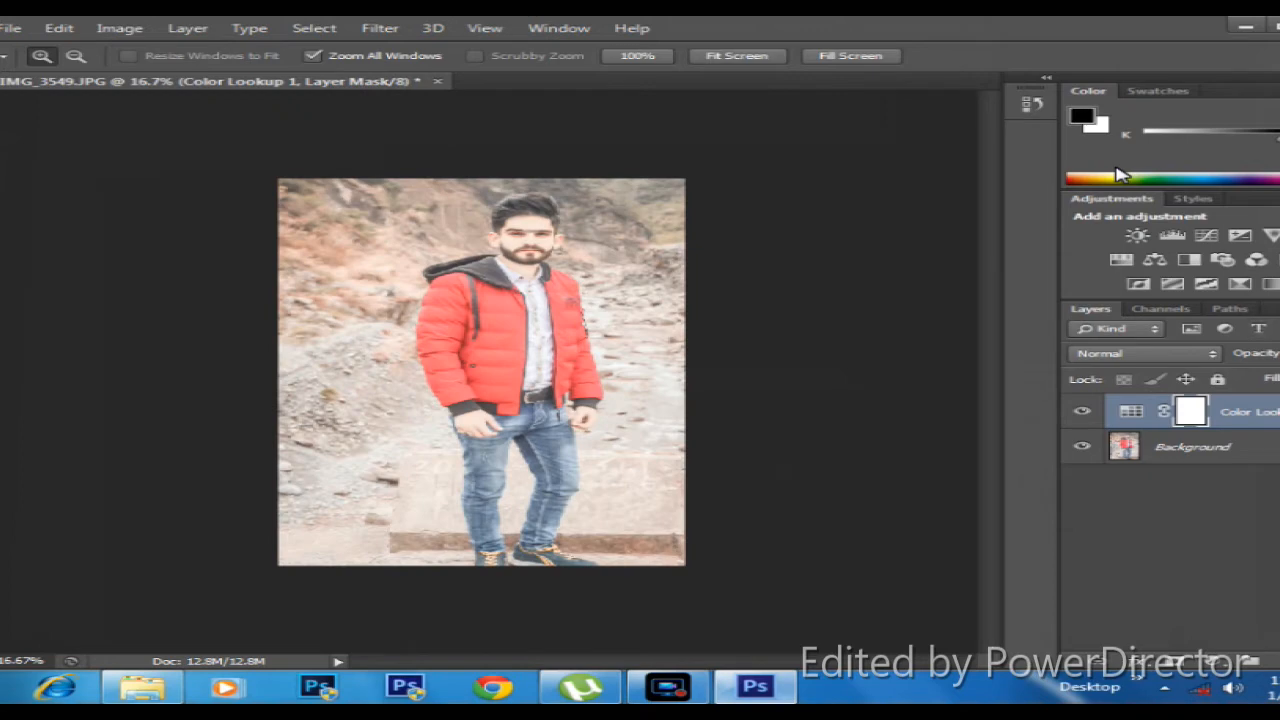
Add a Photo Filter adjustment layer and try its filter presets, including Cooling Filter (82) and Cyan
left_click(1222, 259)
key("alt+Down")
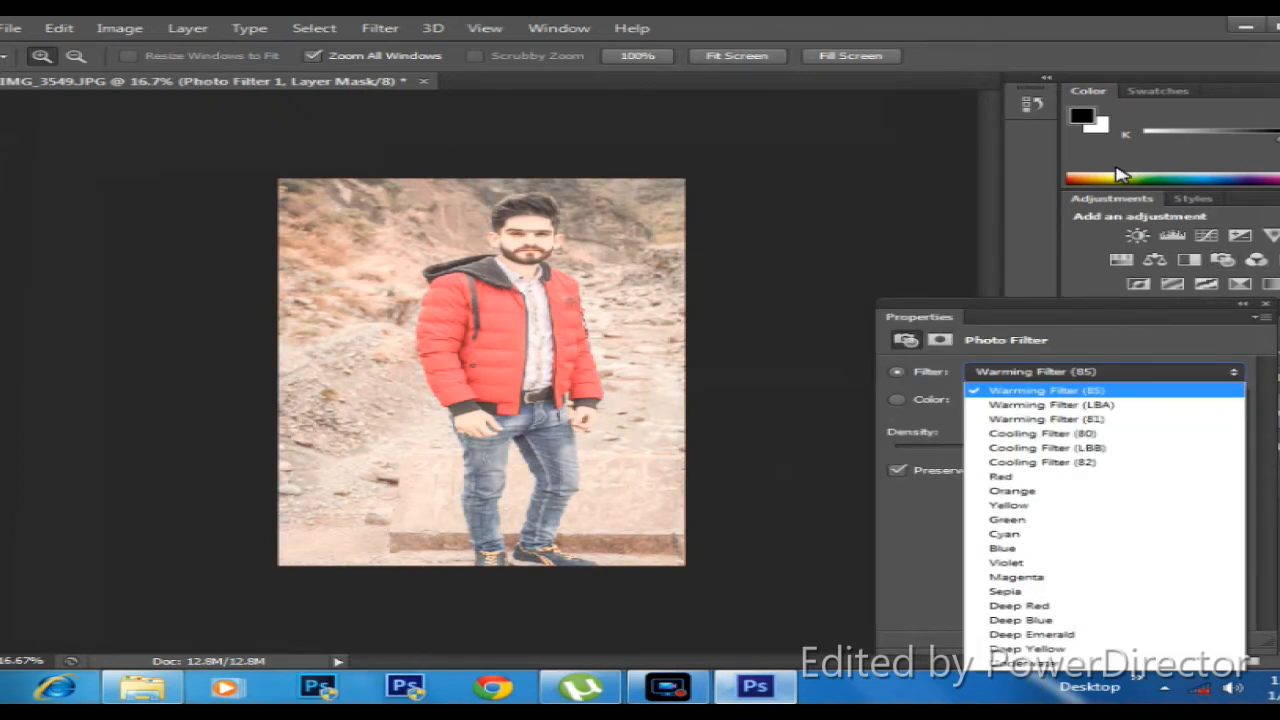
key("Return")
key("Down")
key("Down")
key("Down")
key("Down")
key("Down")
key("Down")
key("Down")
key("Down")
key("Down")
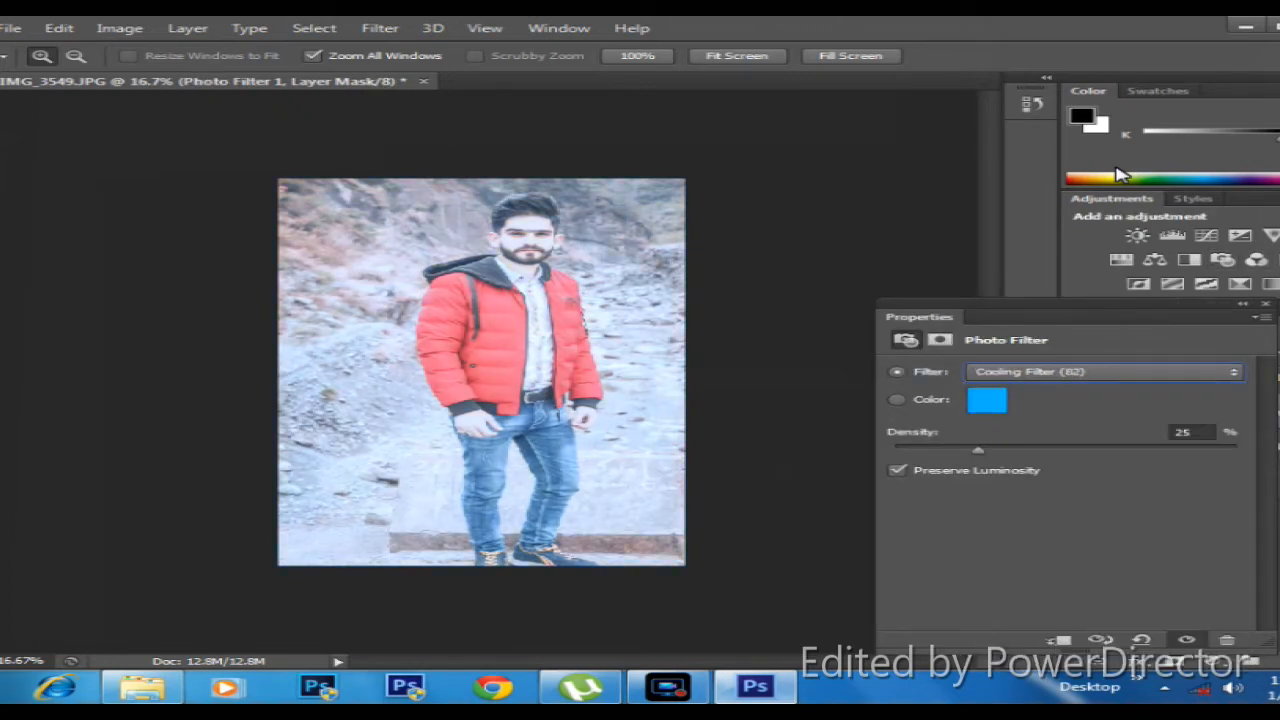
key("Down")
key("Down")
key("Down")
key("Down")
key("Down")
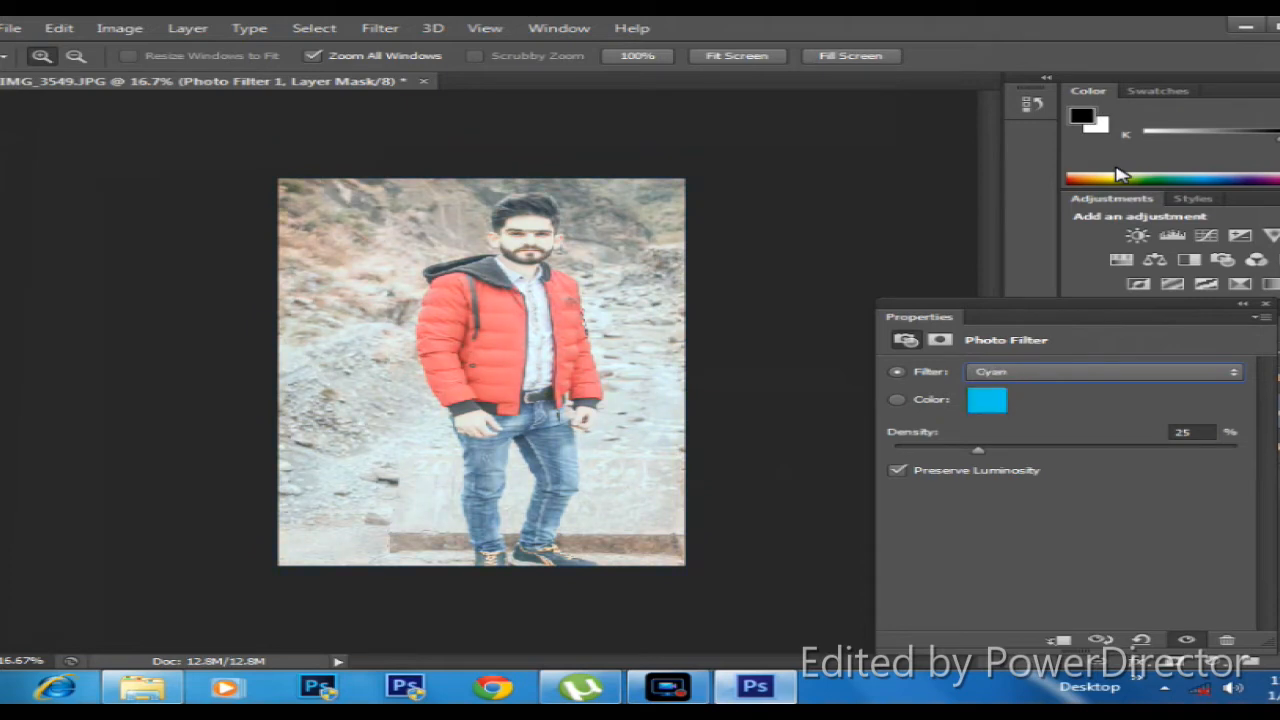
key("Down")
key("Up")
key("ctrl+plus")
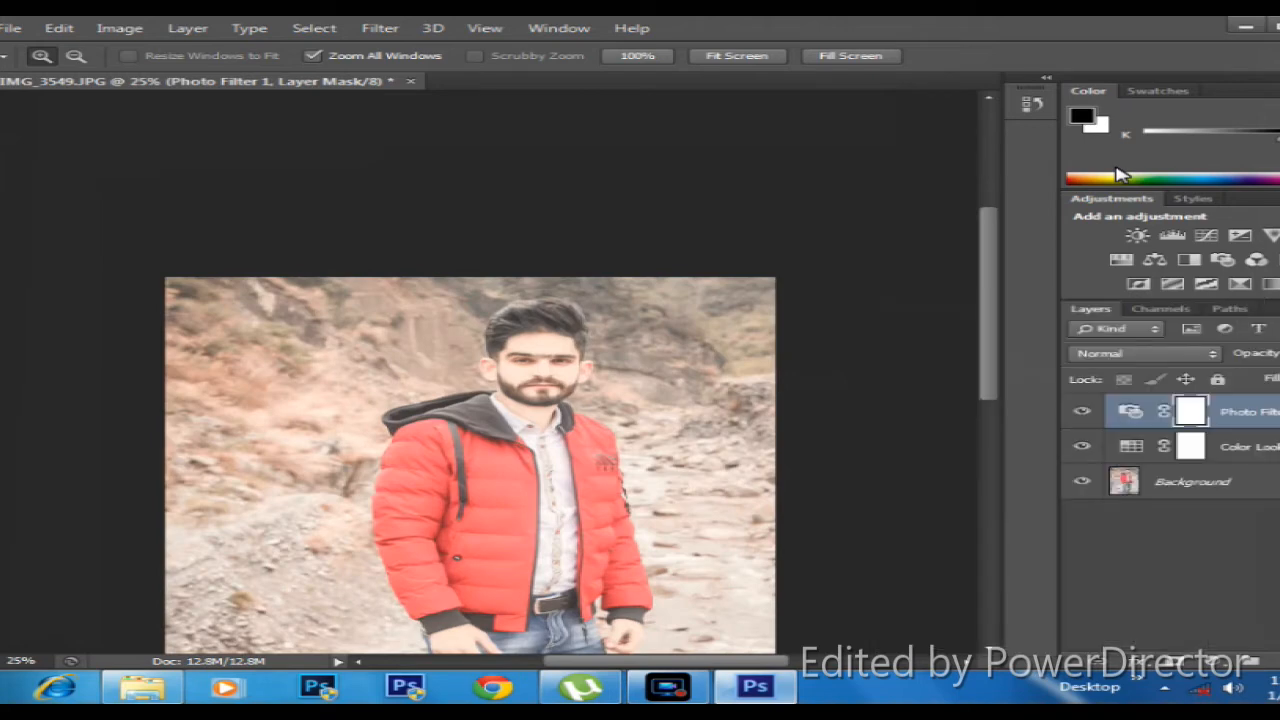
Select the Color Lookup layer and fine-tune its opacity against the whole photo
key("alt+bracketleft")
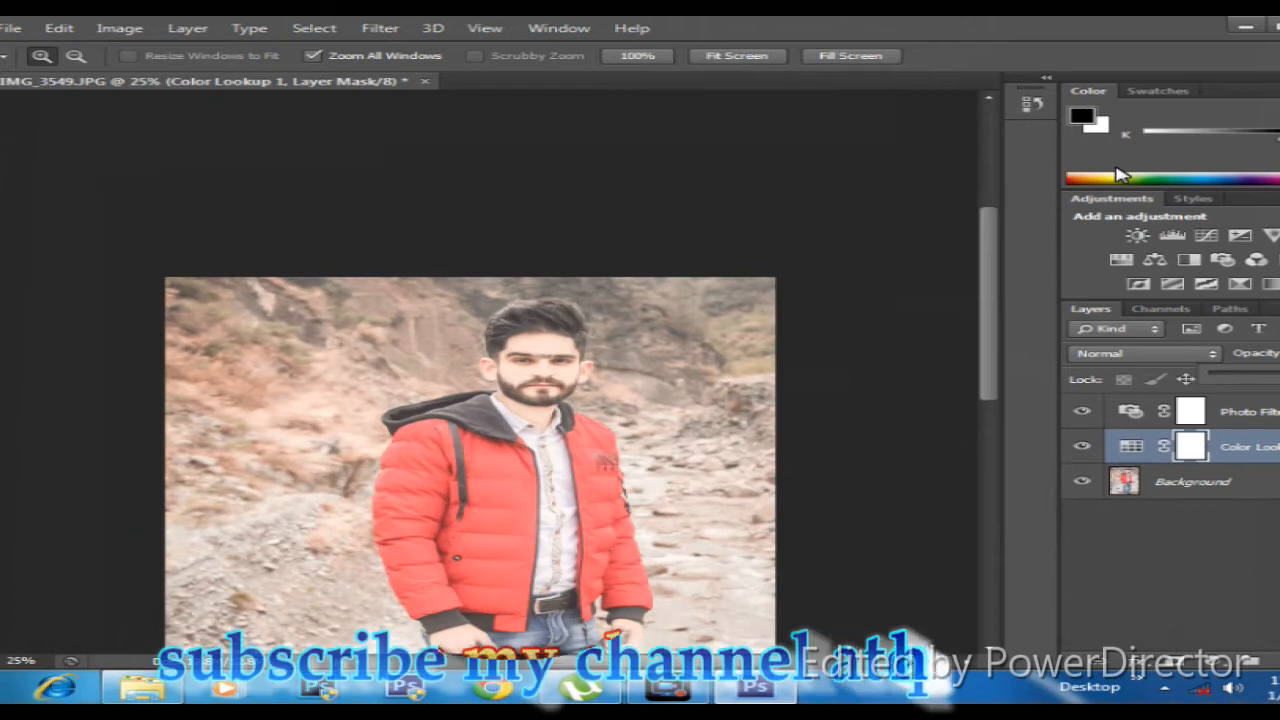
right_click(477, 326)
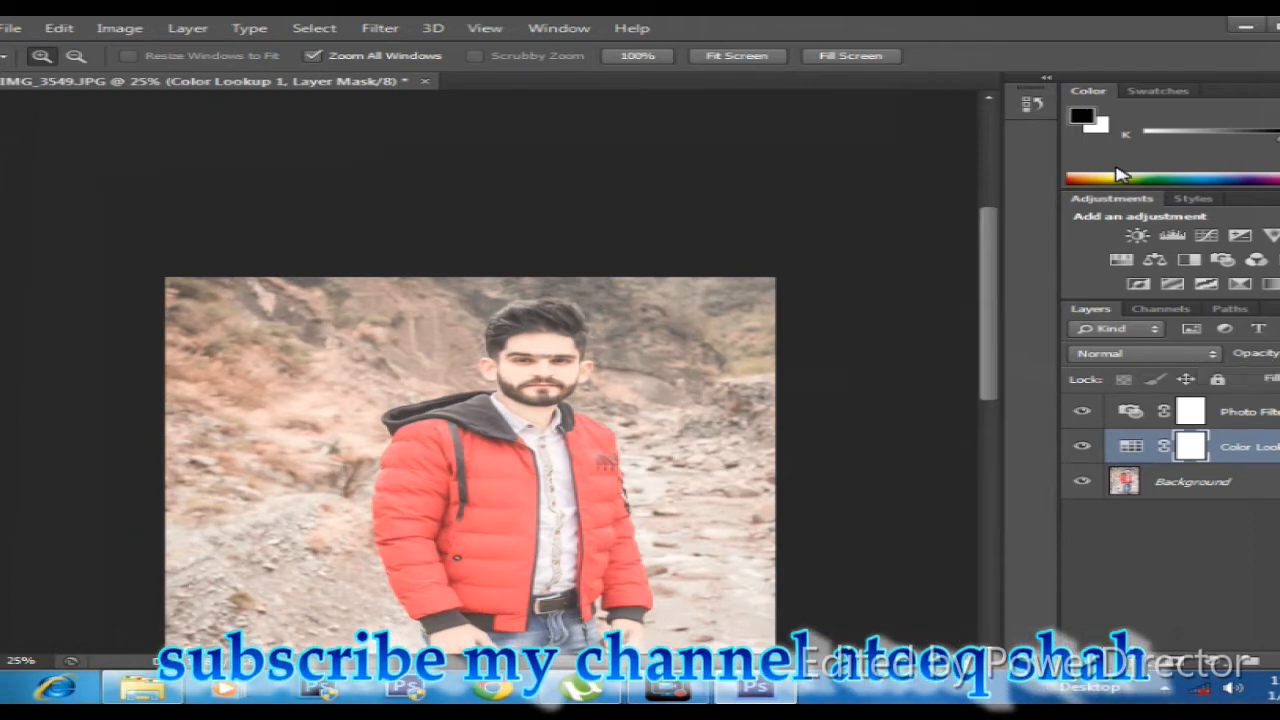
left_click(562, 422)
left_click(661, 231)
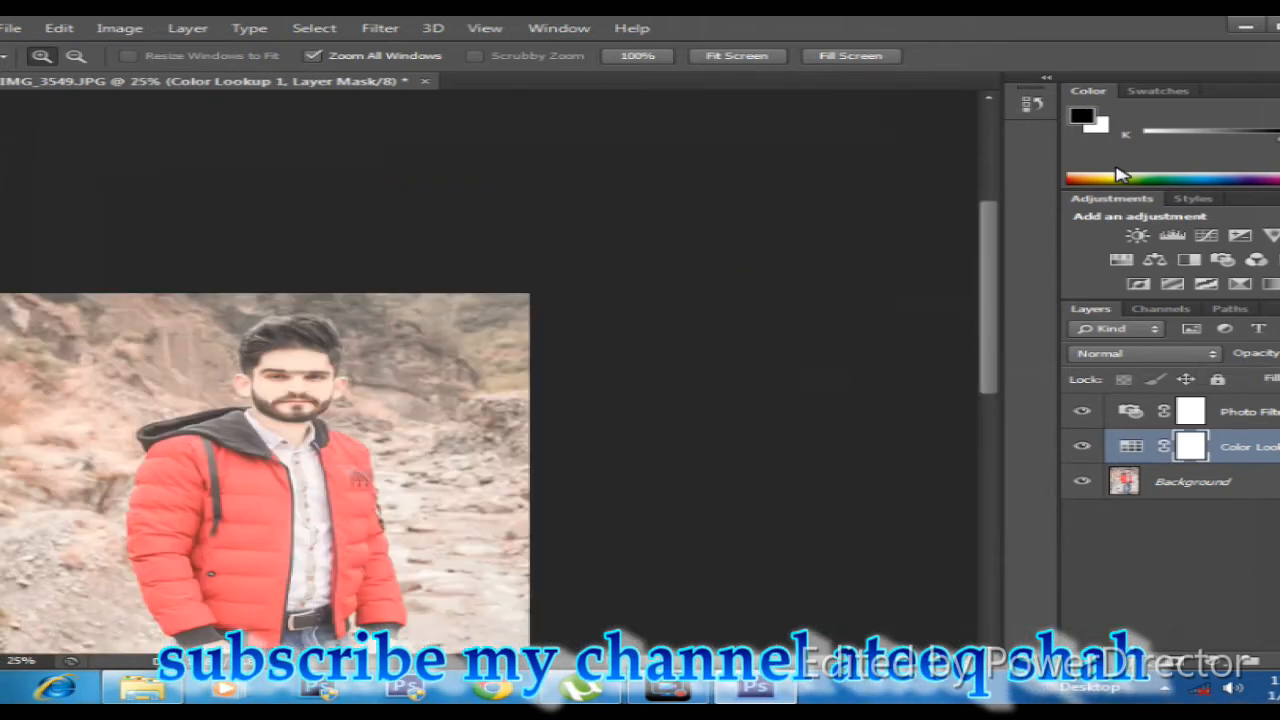
right_click(420, 424)
left_click(505, 526)
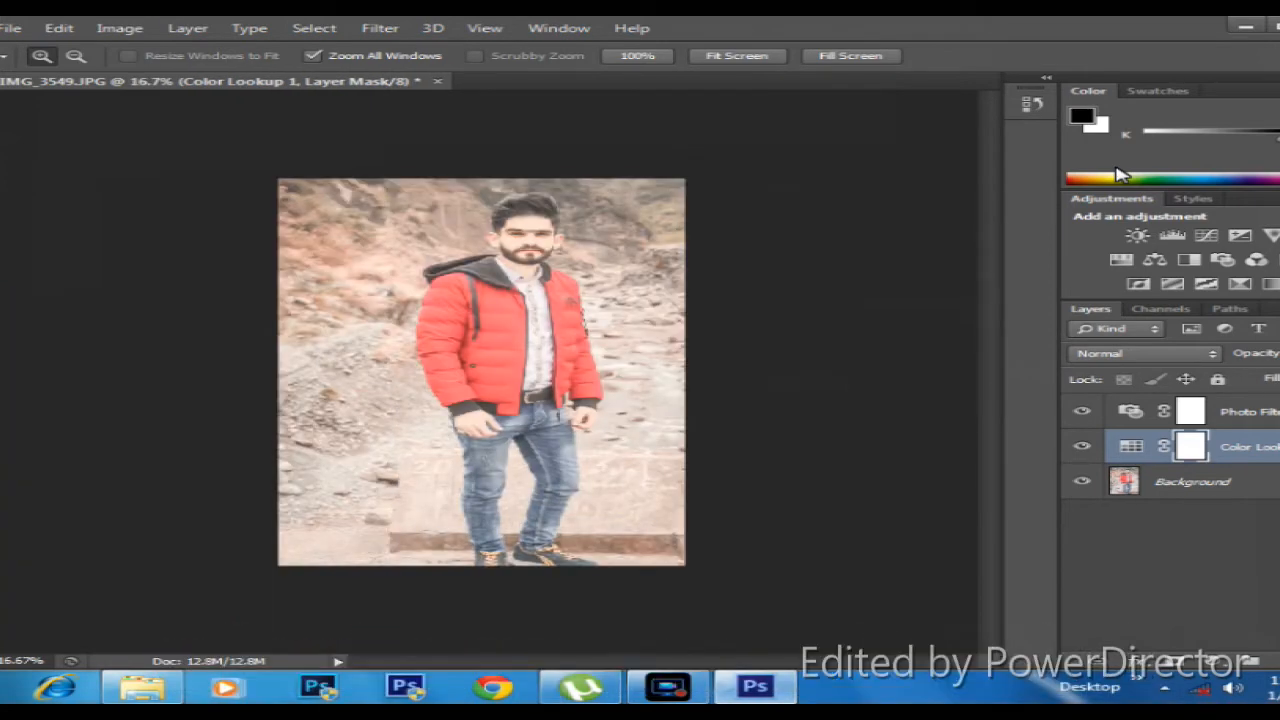
Merge the Color Lookup and Photo Filter adjustment layers down into the Background layer
key("Delete")
key("alt+]")
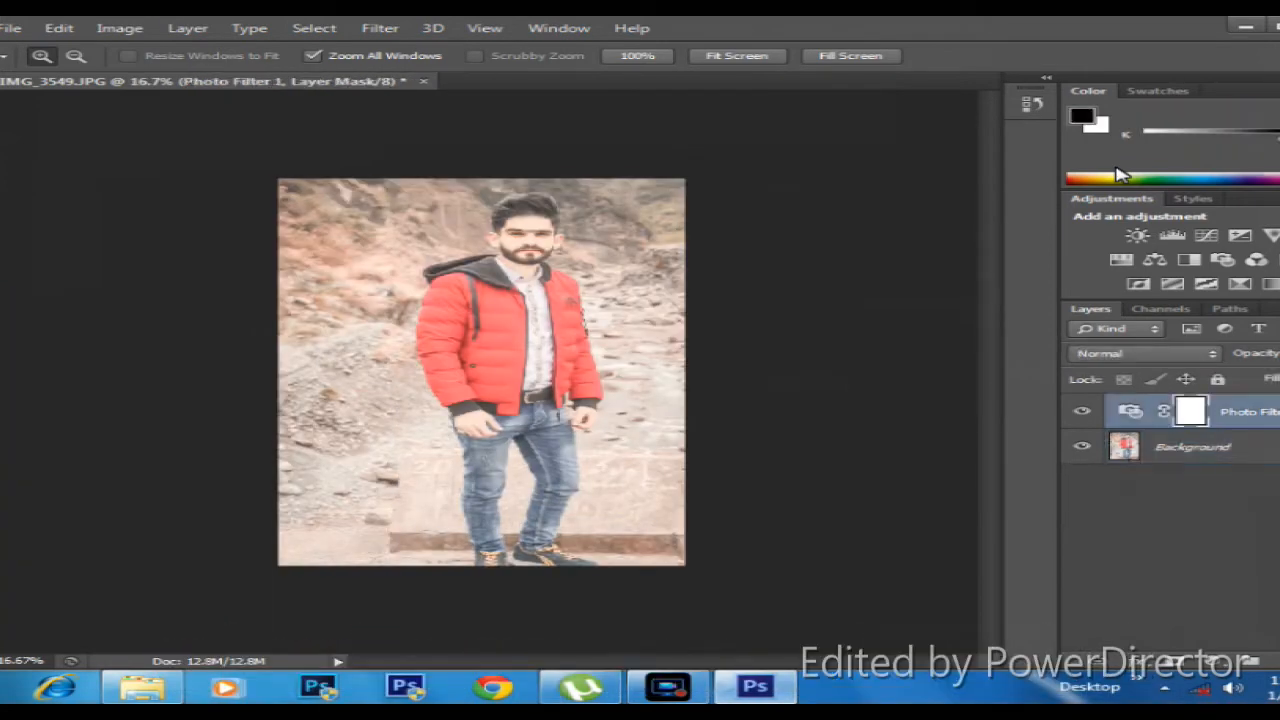
key("Delete")
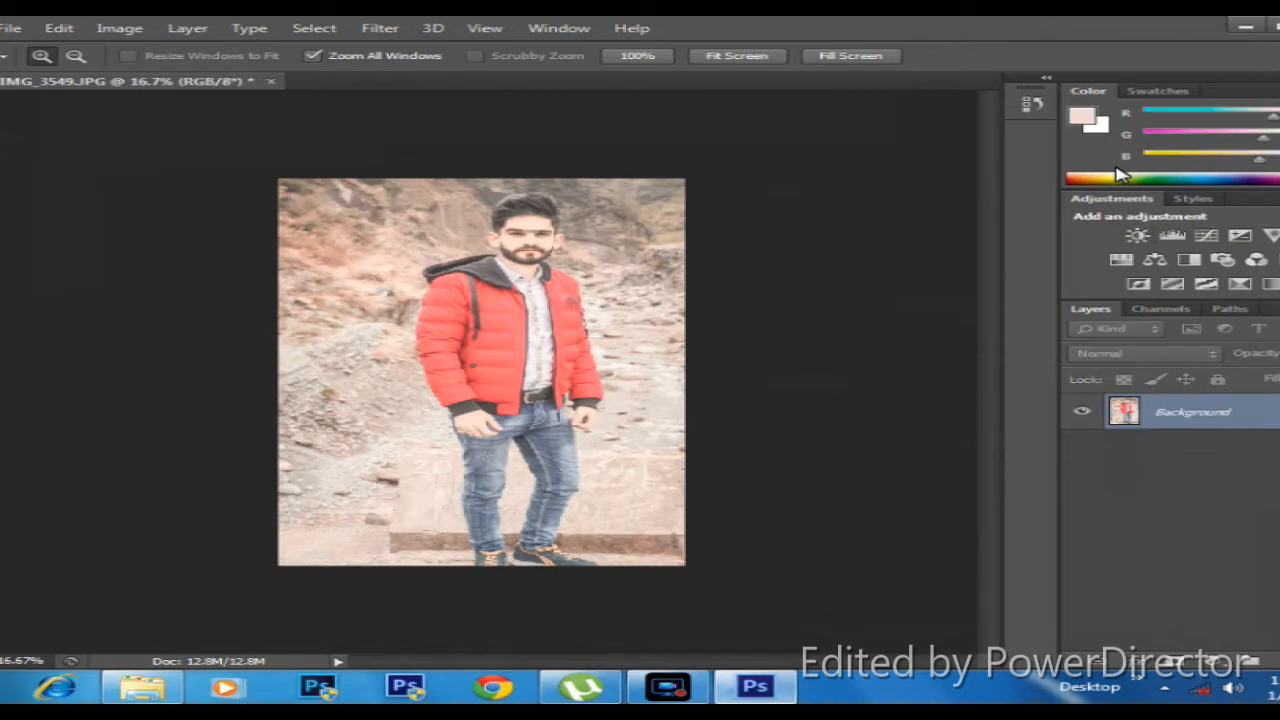
Add a Selective Color adjustment layer and set Yellow in the Reds to -31%
left_click(1240, 284)
left_click_drag(1065, 509, 981, 509)
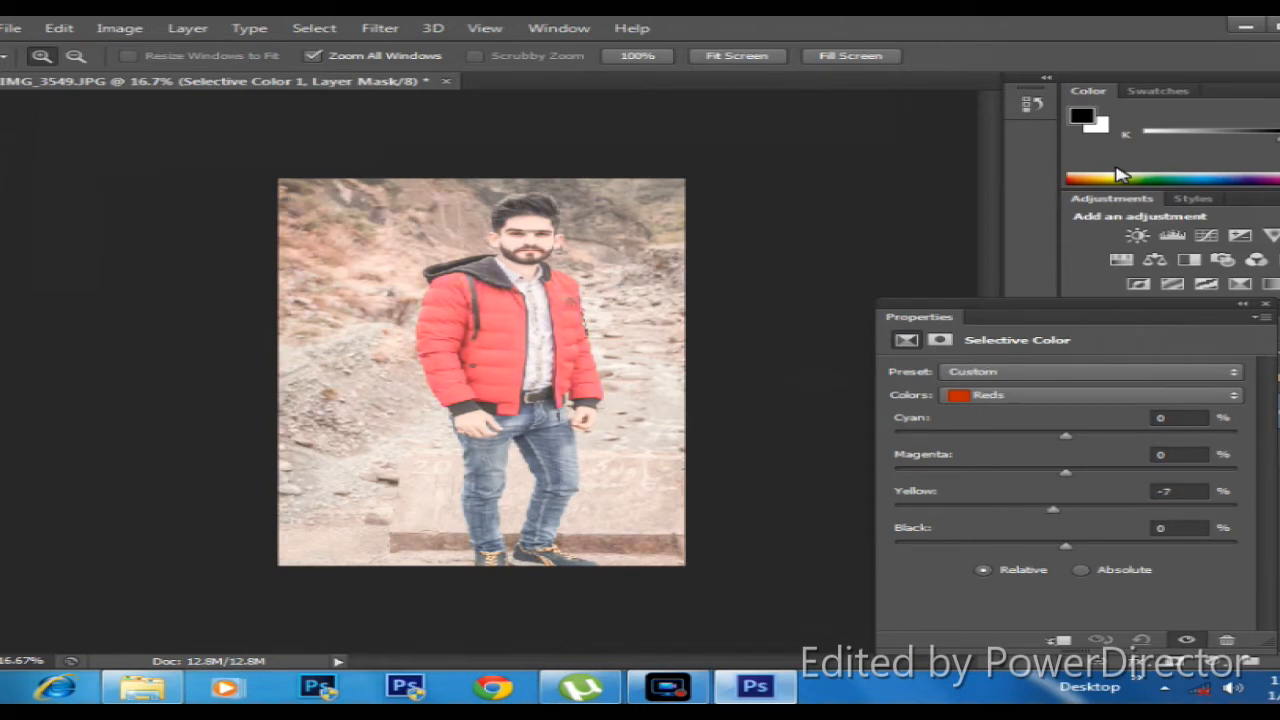
key("ctrl+plus")
key("ctrl+plus")
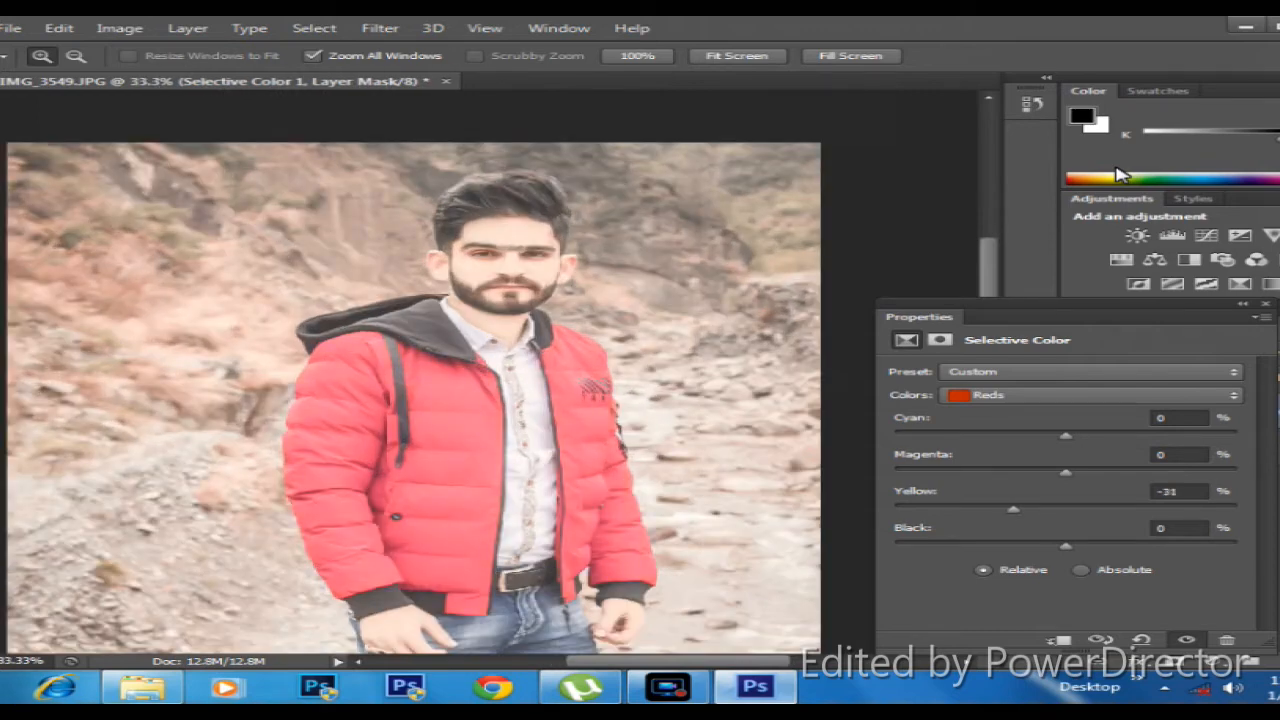
Set the Selective Color Reds to Cyan +25%, Magenta +2%, Yellow -7% and Black +31%
key("ctrl+z")
key("ctrl+z")
mouse_move(1066, 546)
left_mouse_down()
mouse_move(1046, 546)
mouse_move(1108, 546)
left_mouse_up()
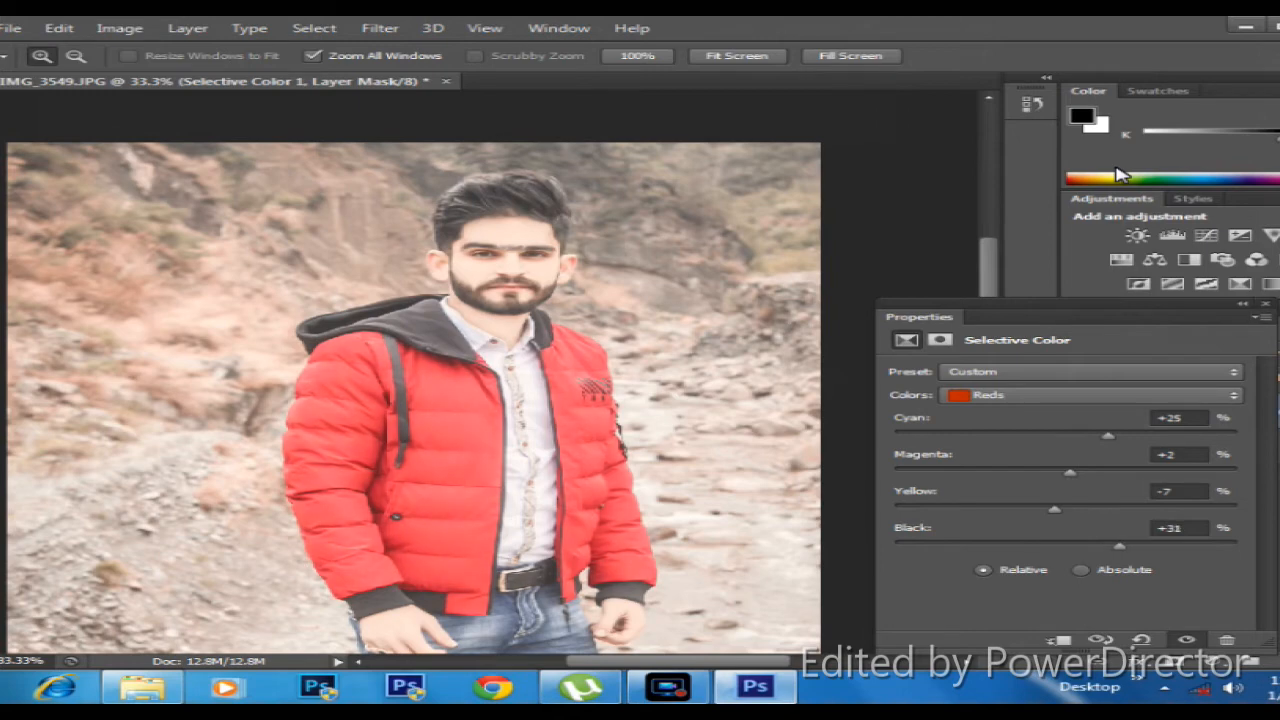
left_click(1265, 304)
Save the photo as a JPEG copy named IMG_3549.jpg with Maximum quality 12 and the Baseline ("Standard") format
right_click(485, 197)
key("Escape")
right_click(529, 237)
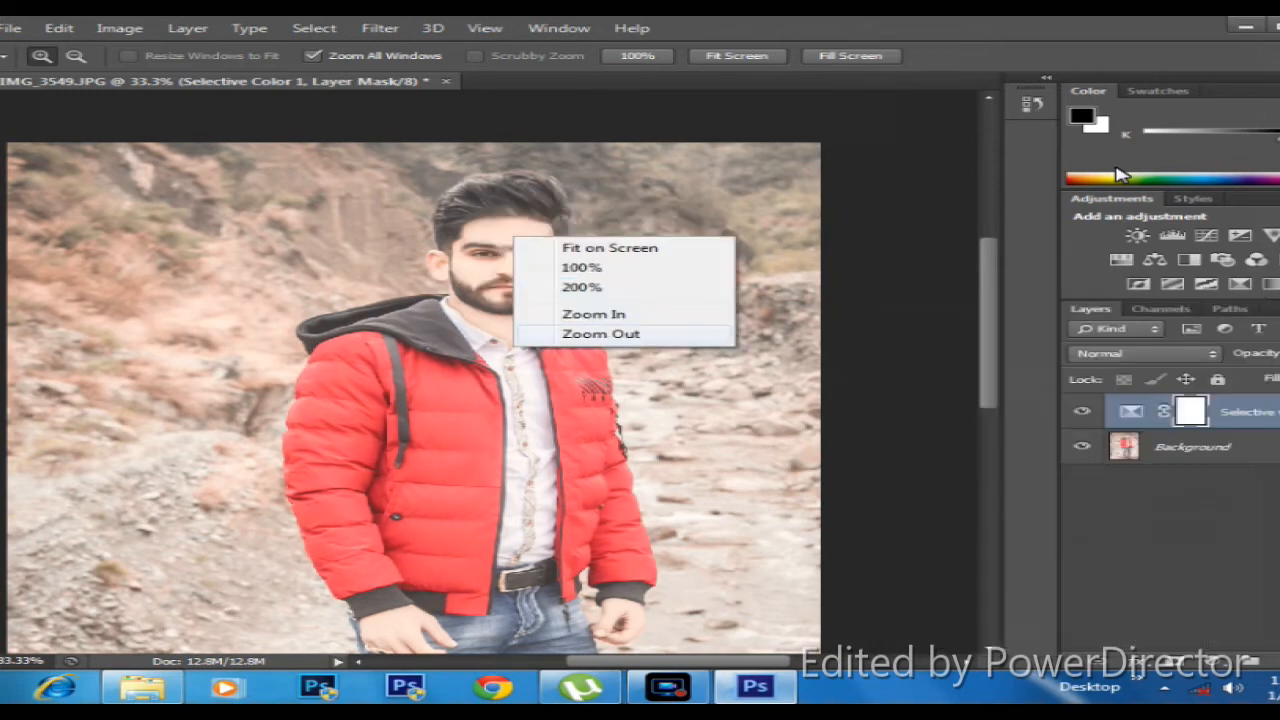
left_click(600, 337)
right_click(583, 267)
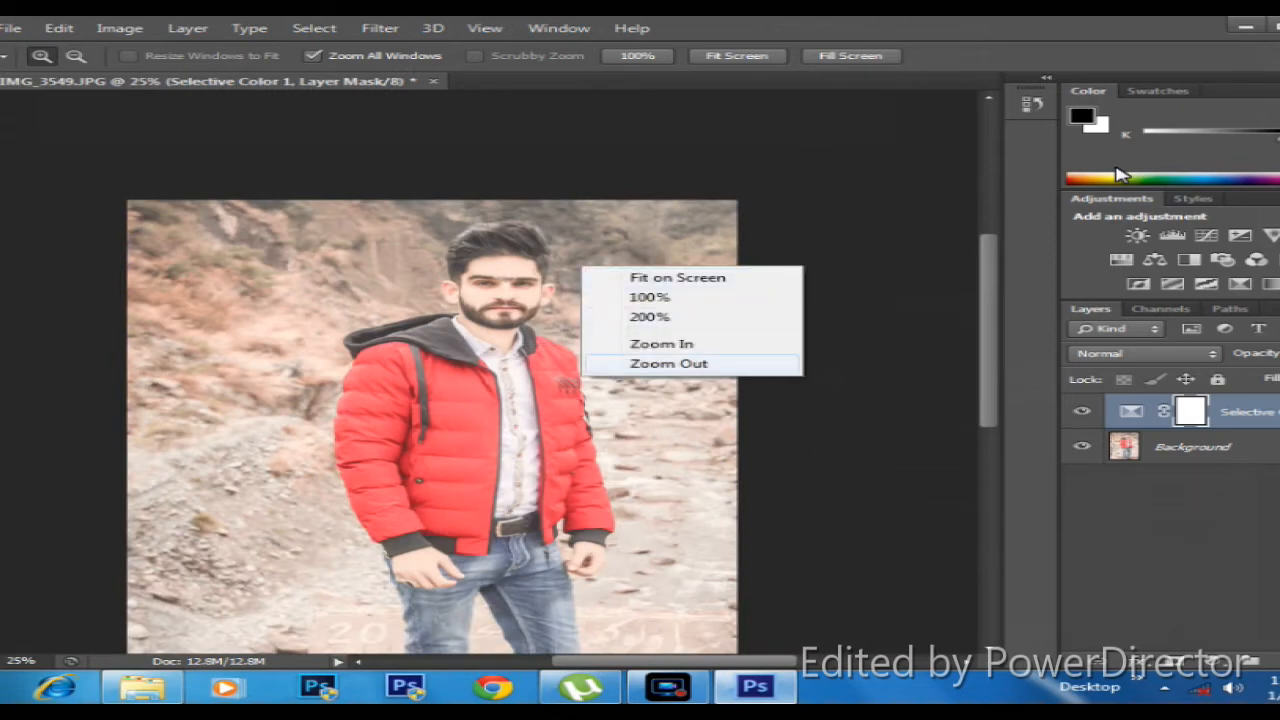
left_click(640, 363)
key("ctrl+shift+s")
left_click(708, 443)
left_click(708, 285)
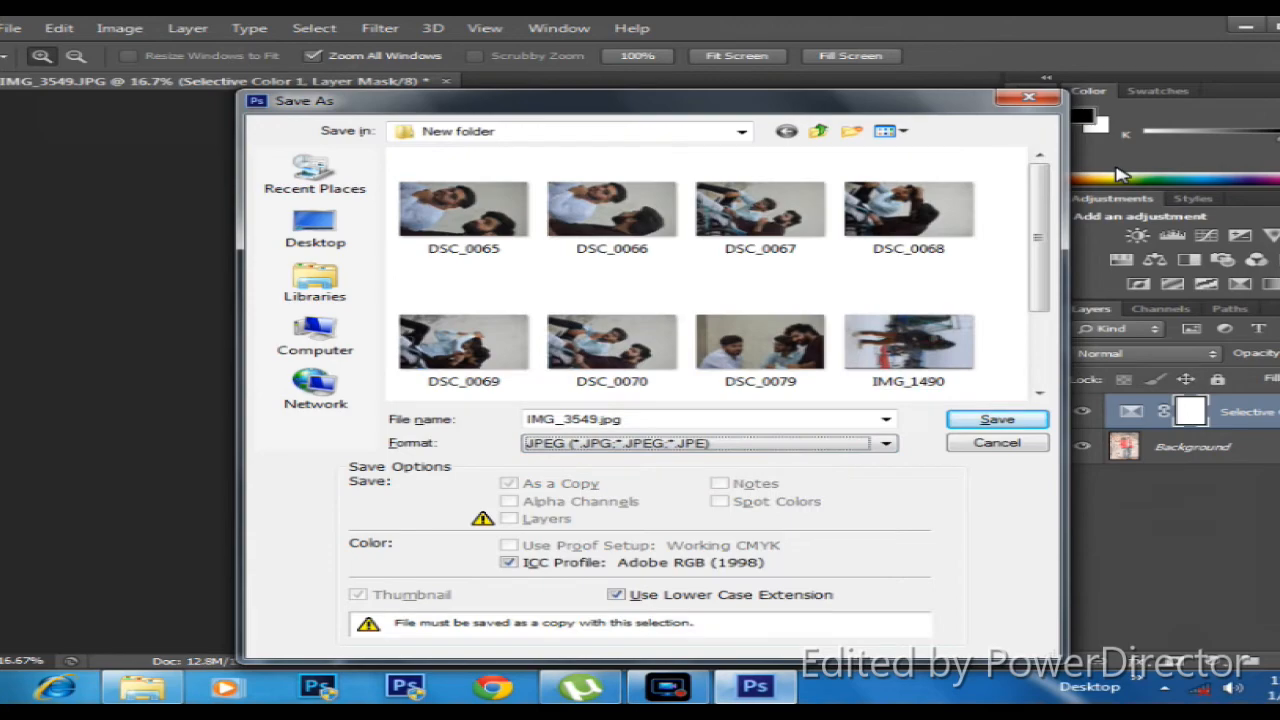
key("Return")
key("Return")
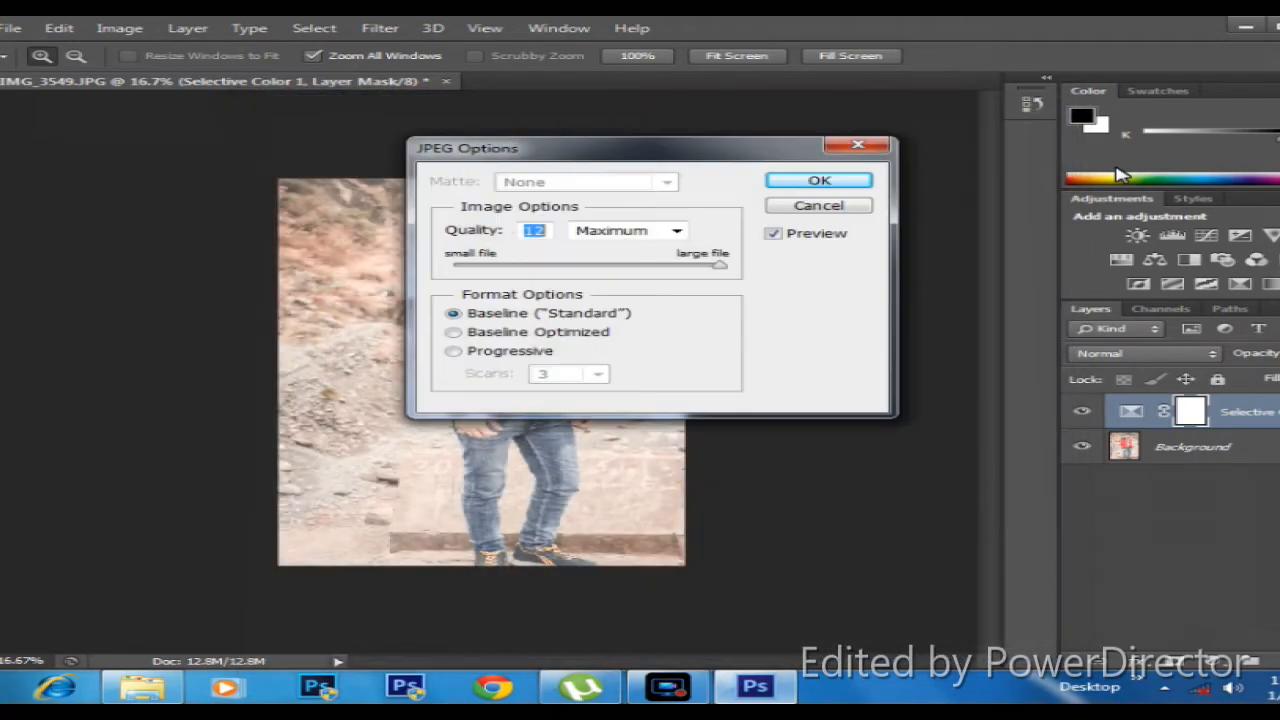
key("Return")
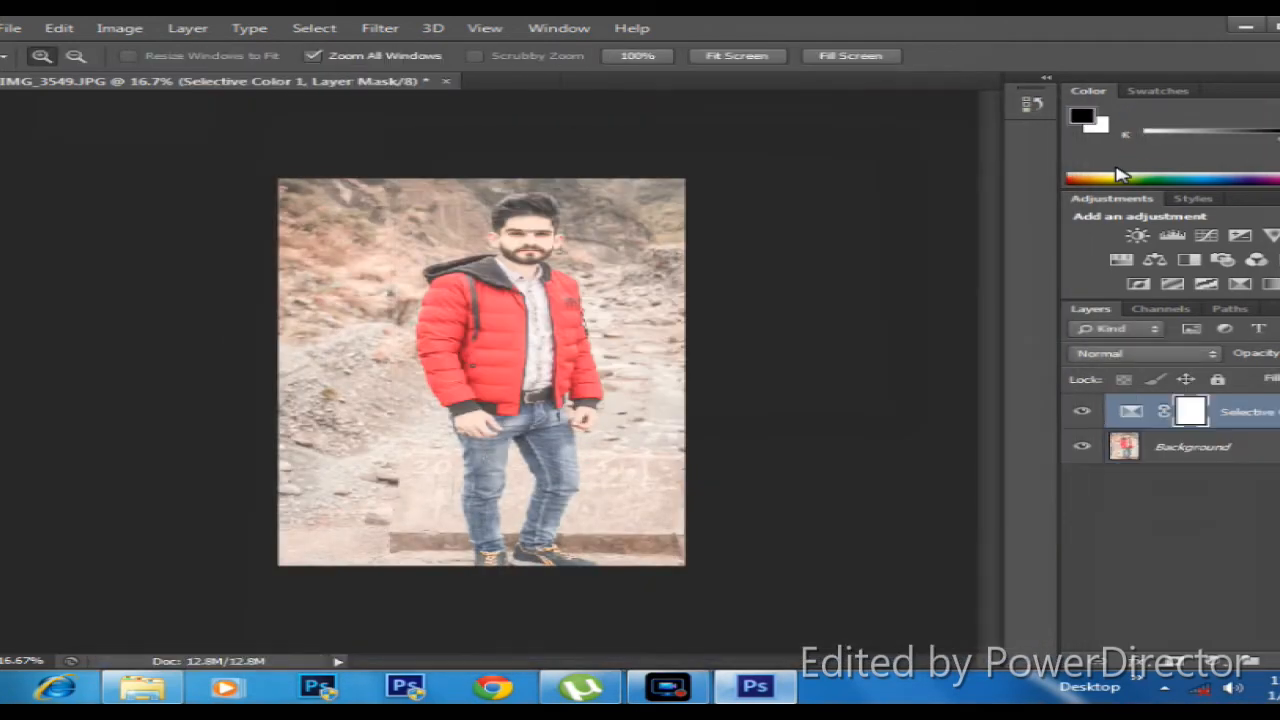
Close the document without saving its changes and reopen the exported IMG_3549 photo in Camera Raw
key("ctrl+w")
key("n")
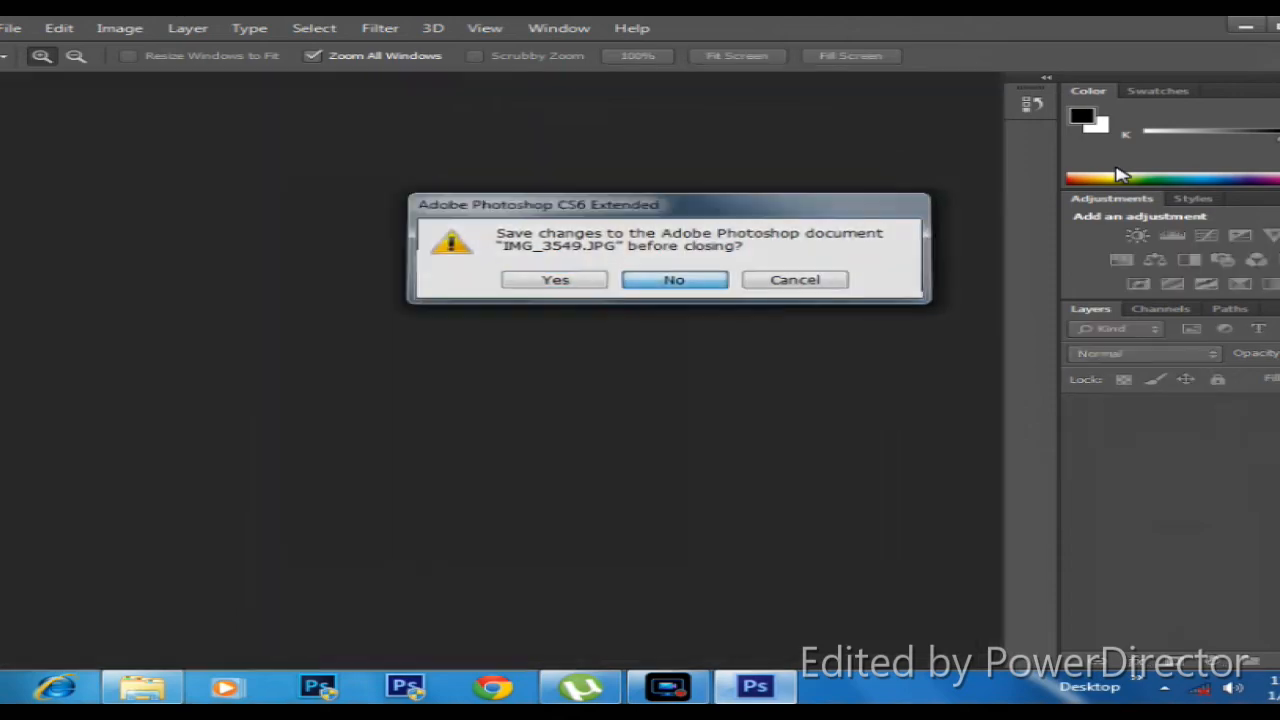
key("alt+f")
key("Down")
key("Return")
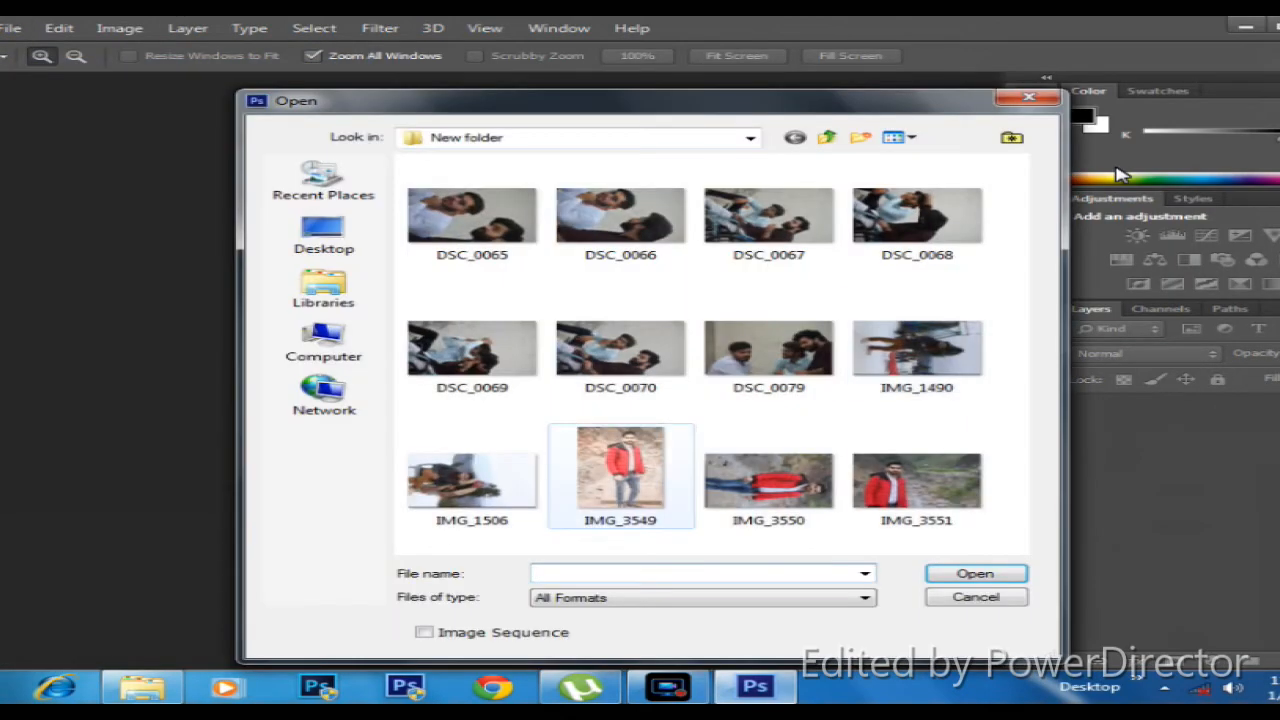
double_click(620, 470)
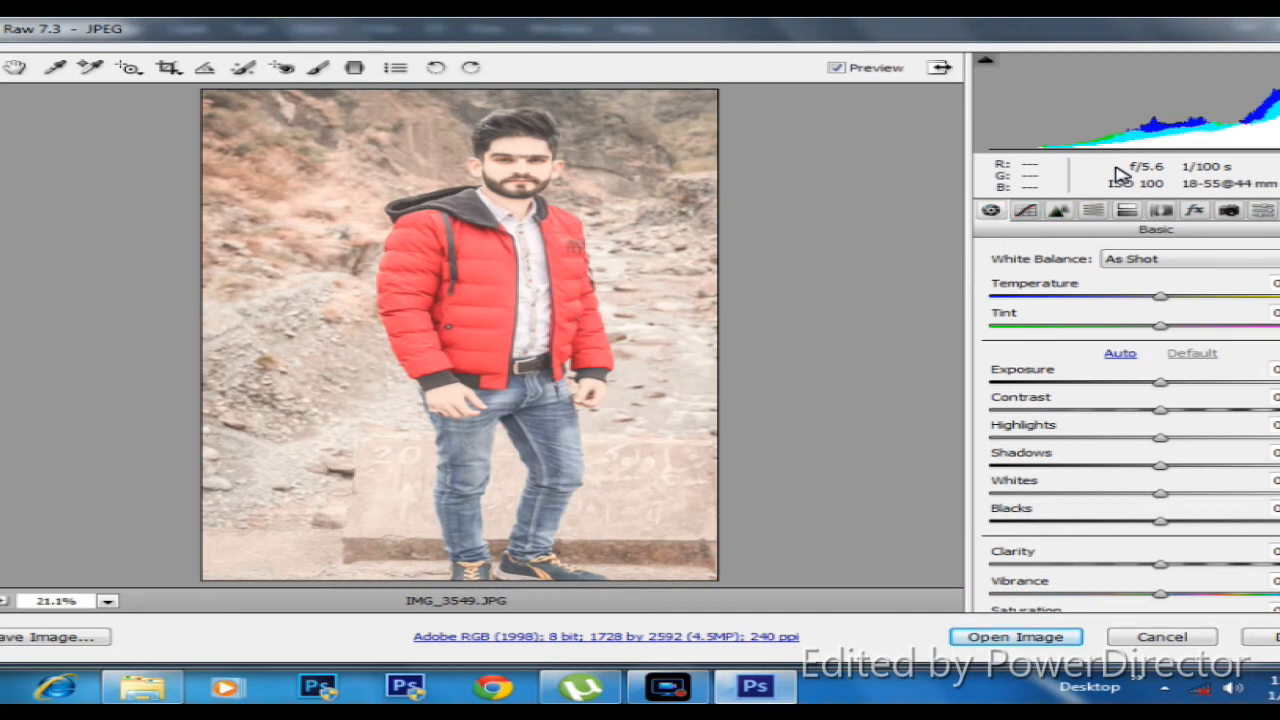
Lower Highlights and Blacks, raise Shadows, Whites and Clarity in Camera Raw, and open the image with its embedded colour profile
mouse_move(1160, 521)
left_mouse_down()
mouse_move(1126, 521)
mouse_move(1174, 521)
mouse_move(1136, 521)
mouse_move(1180, 493)
mouse_move(1228, 493)
mouse_move(1162, 493)
mouse_move(1195, 493)
mouse_move(1145, 465)
mouse_move(1240, 465)
mouse_move(1112, 437)
mouse_move(1203, 437)
mouse_move(1138, 437)
left_mouse_up()
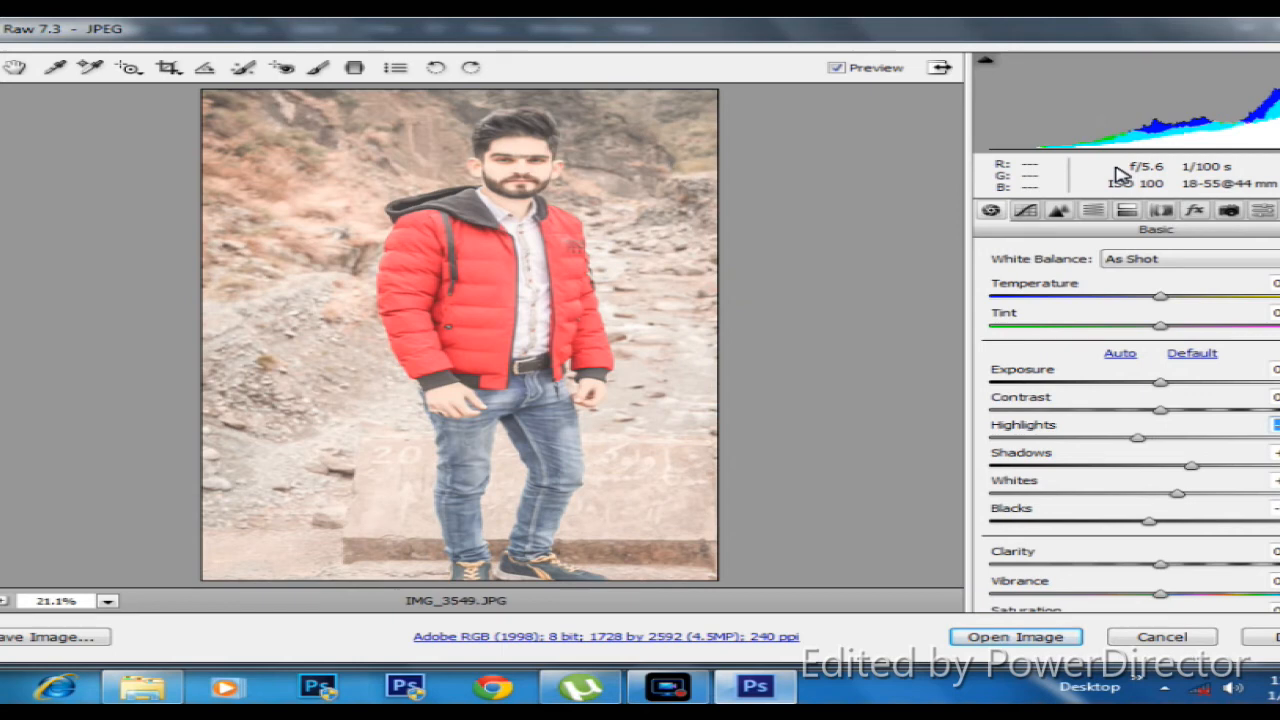
left_click_drag(1160, 564, 1226, 564)
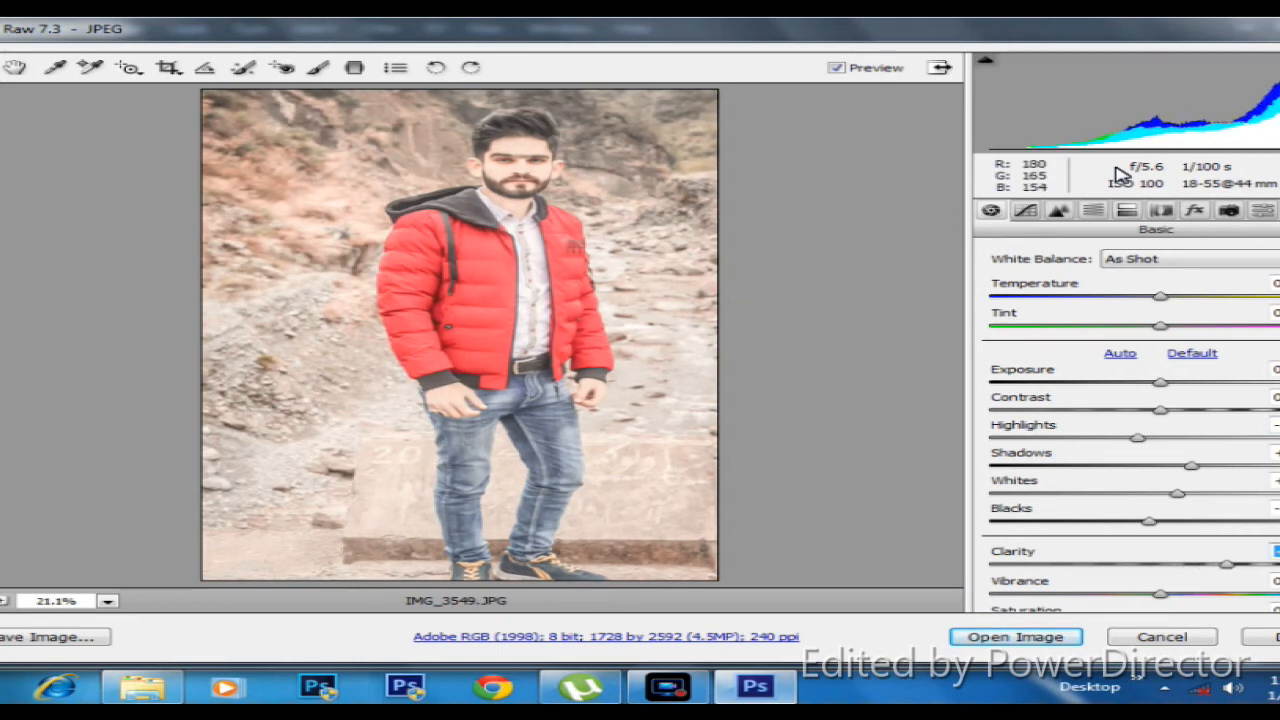
key("Return")
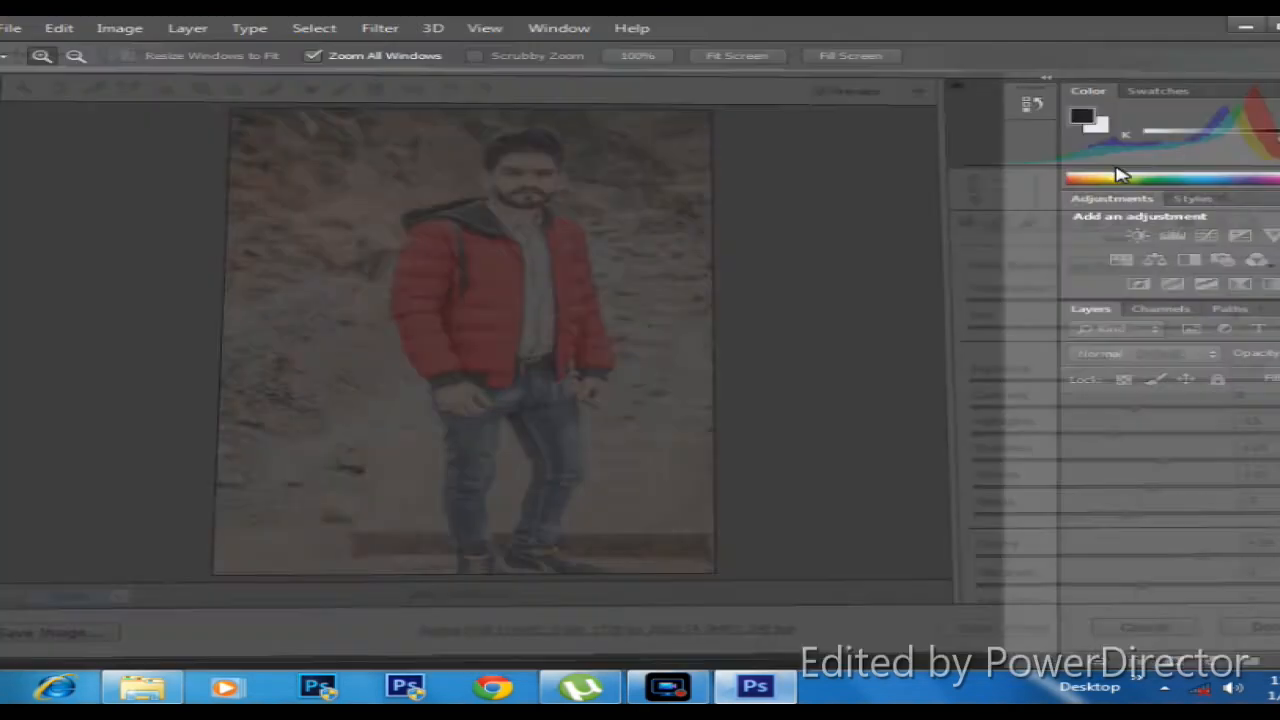
key("Return")
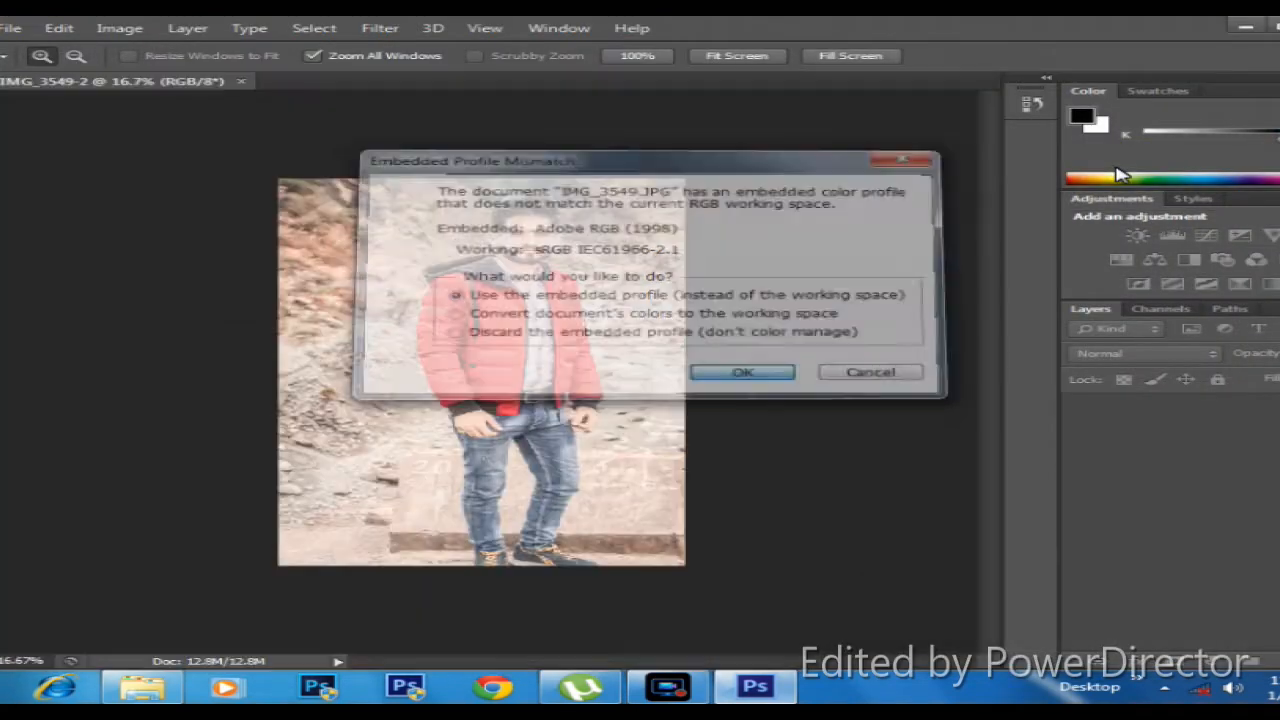
Examine the face and hair close up and the overall look of the whole photo
key("ctrl+plus")
key("ctrl+plus")
left_click(598, 428)
left_click(598, 428)
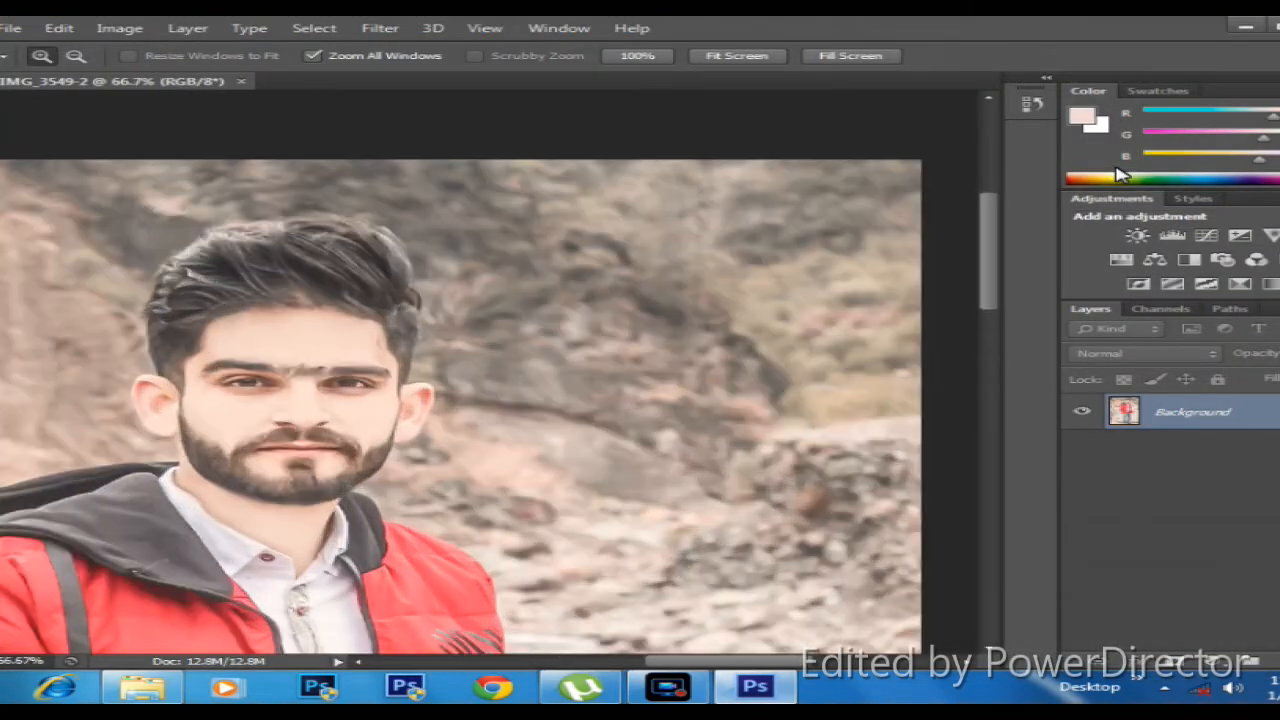
right_click(358, 234)
left_click(446, 331)
right_click(545, 298)
left_click(632, 394)
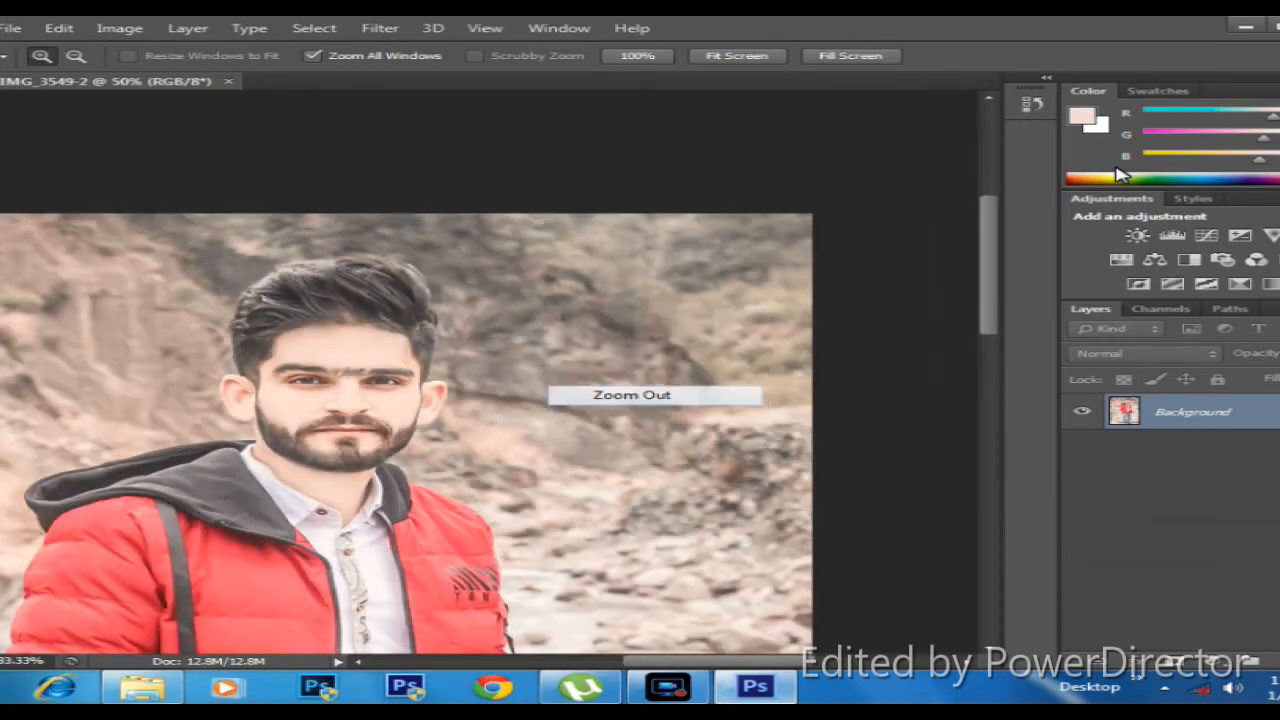
right_click(312, 192)
right_click(436, 388)
left_click(523, 484)
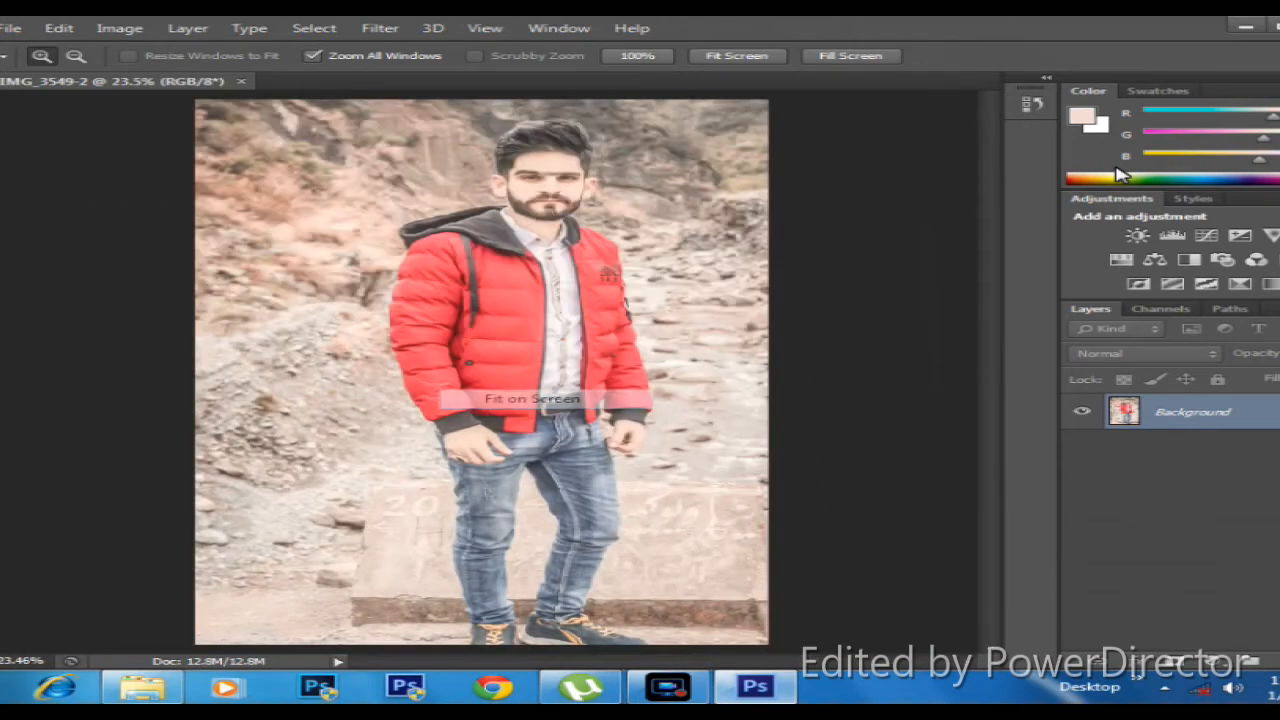
right_click(393, 240)
left_click(473, 316)
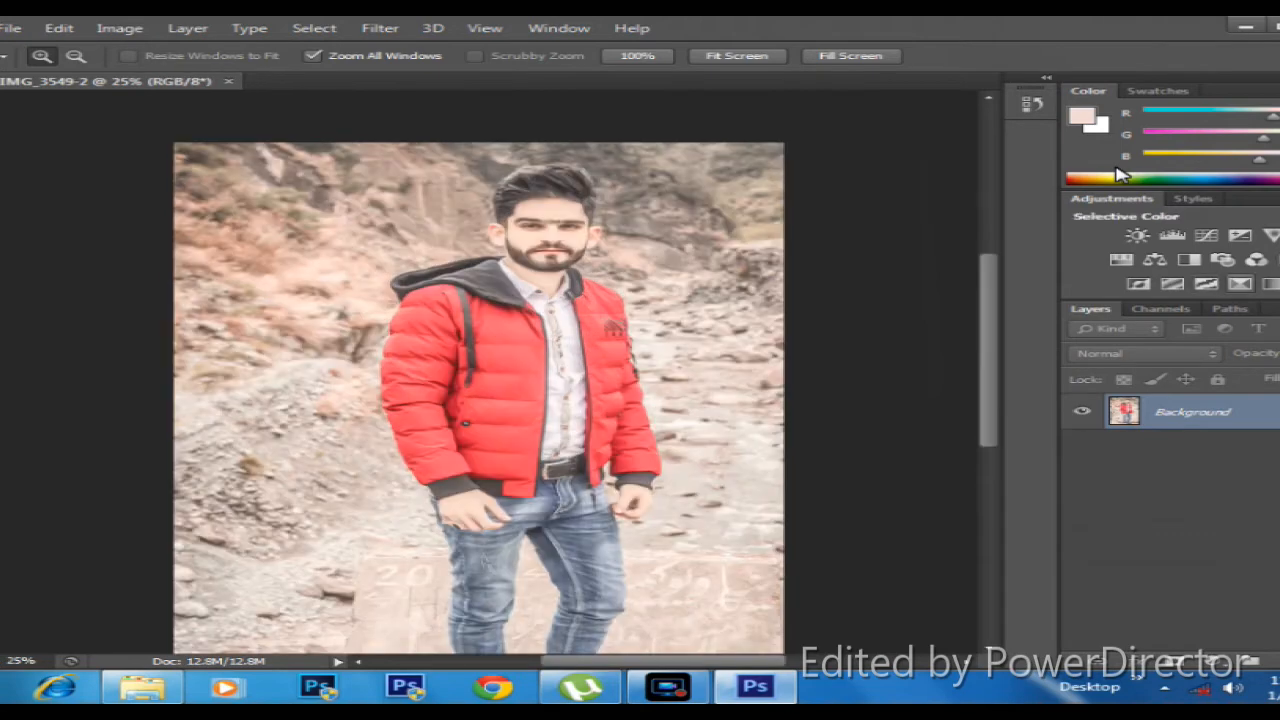
Add a Selective Color adjustment layer and set the Whites to Cyan +86% and Yellow +5%, with Black slightly reduced
left_click(1268, 284)
left_click(1090, 395)
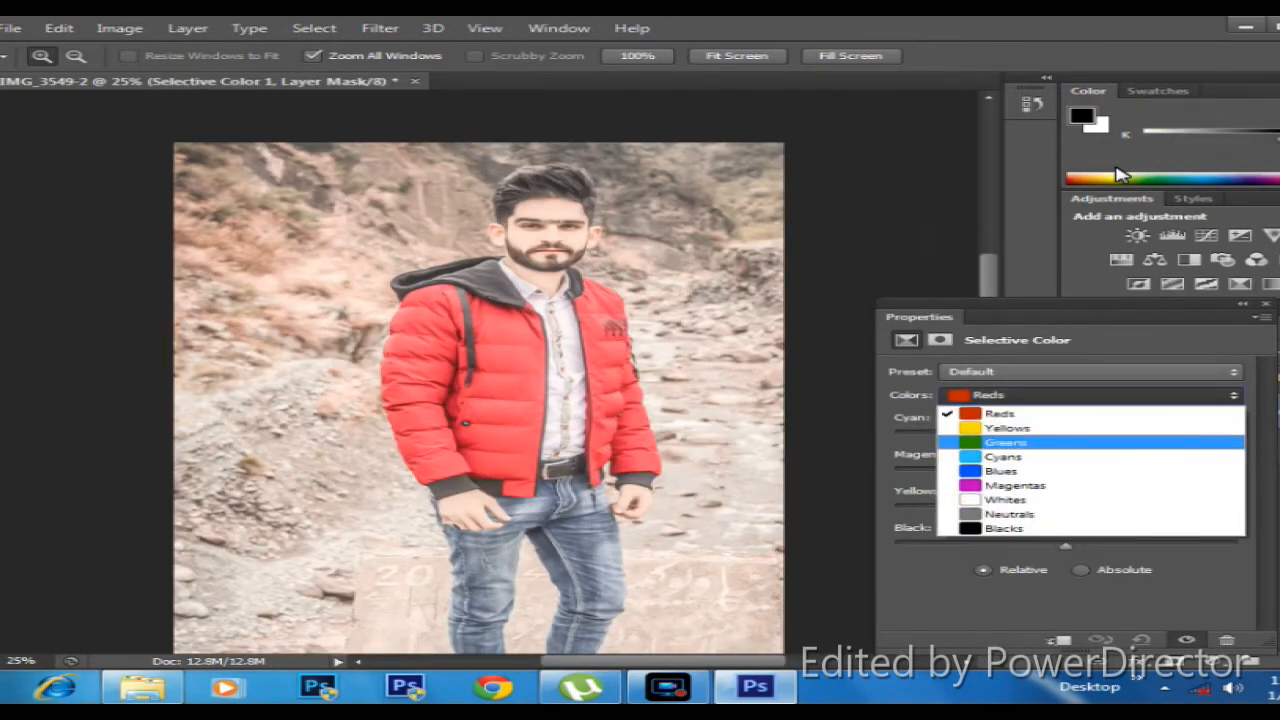
left_click(1005, 499)
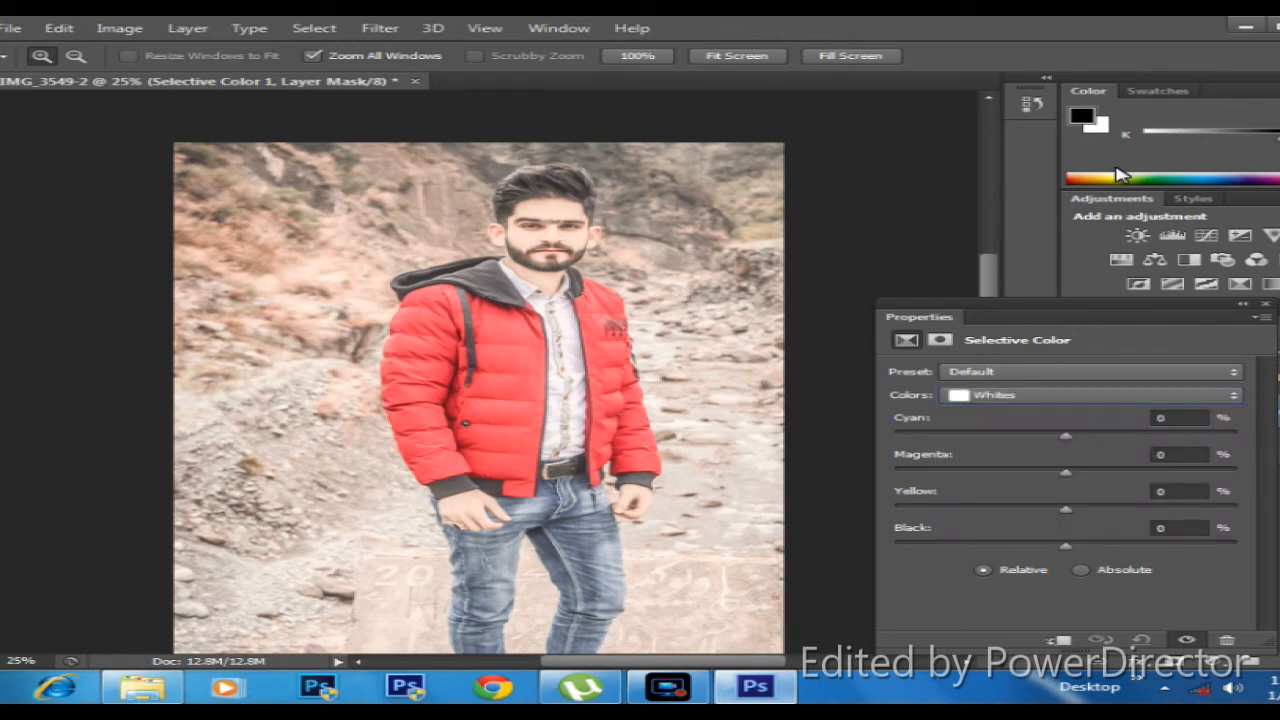
left_click_drag(1066, 436, 1187, 436)
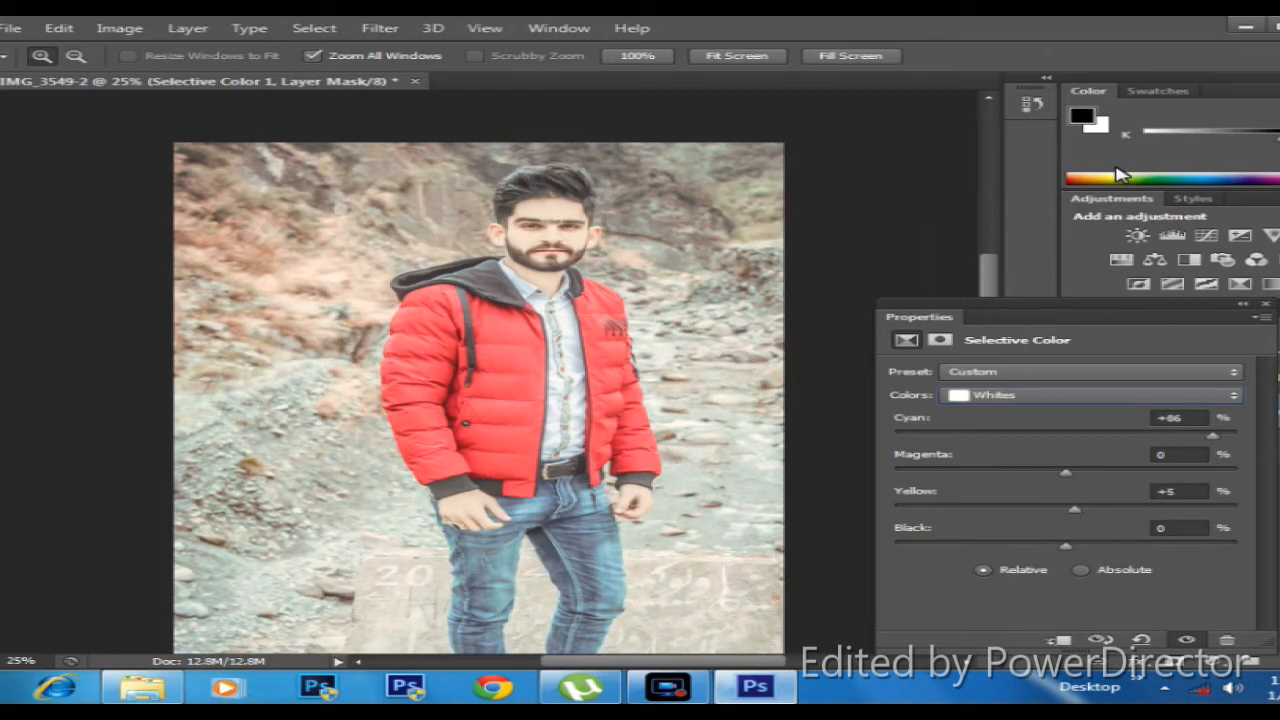
mouse_move(1066, 546)
left_mouse_down()
mouse_move(1100, 546)
mouse_move(1041, 546)
left_mouse_up()
Set Black to +22% for the Blacks in the Selective Color adjustment
left_click(1090, 395)
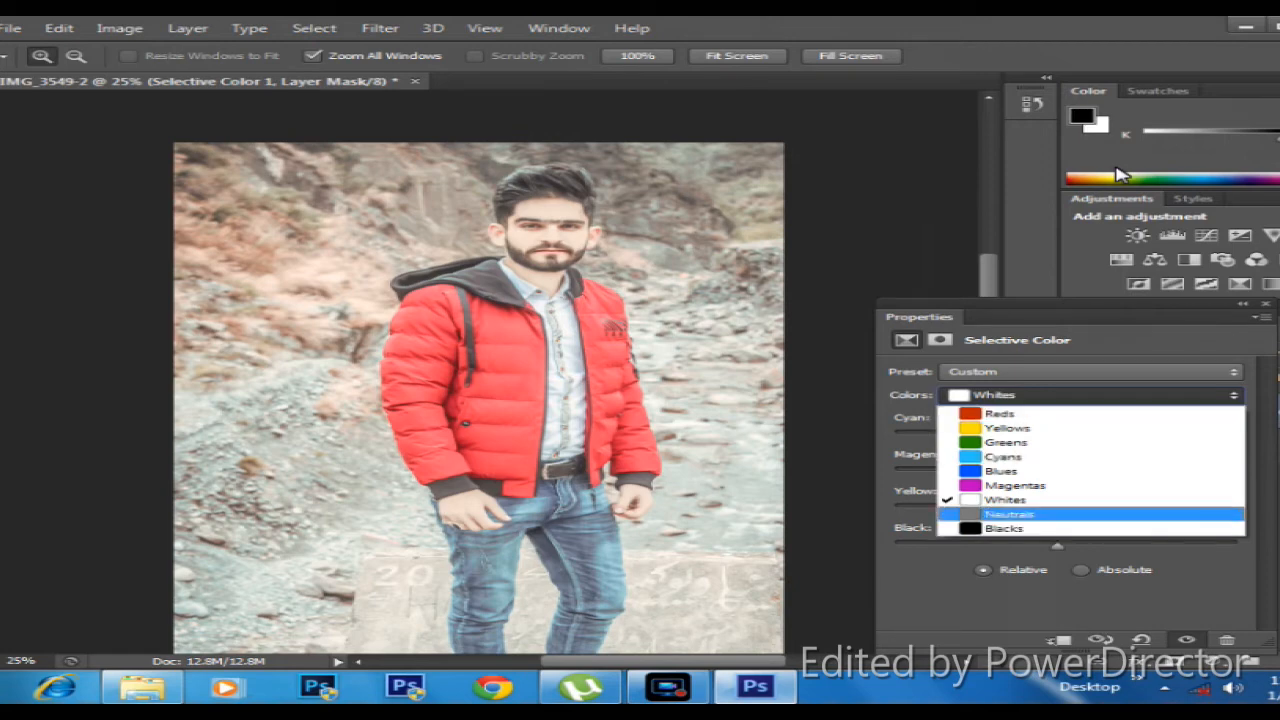
left_click(1003, 528)
left_click_drag(1069, 546, 1117, 546)
left_click_drag(1078, 546, 1104, 546)
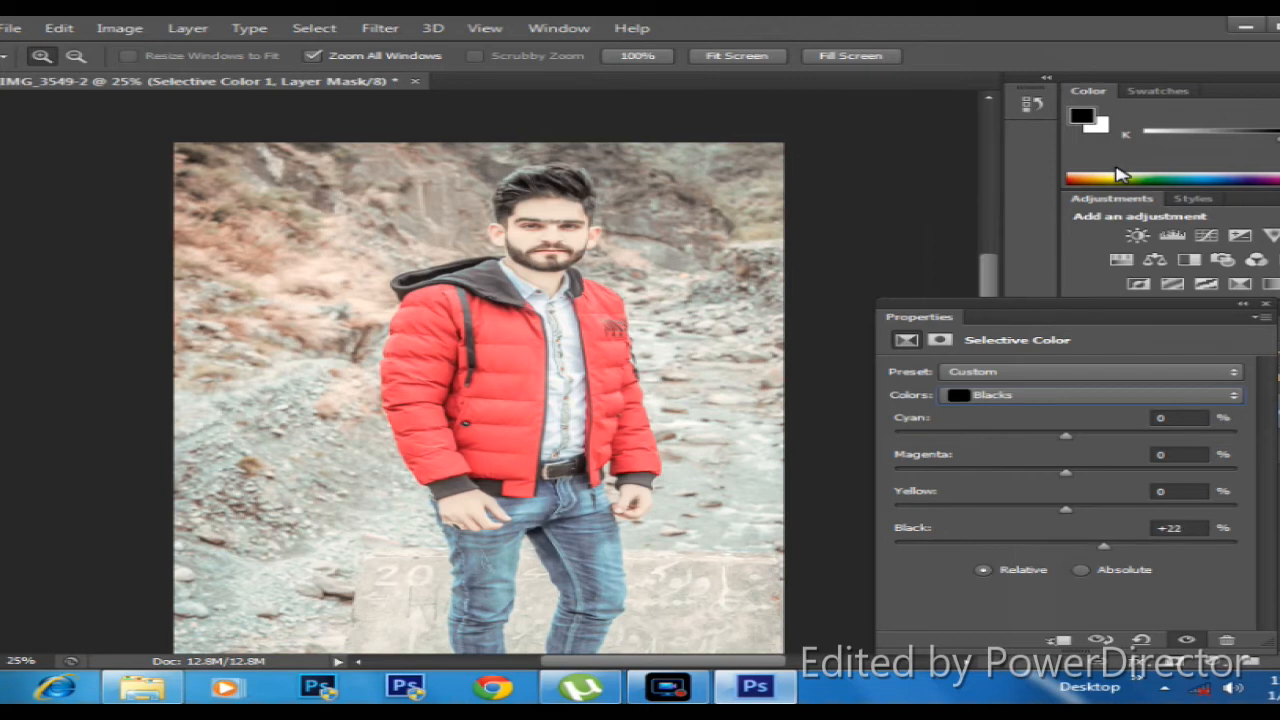
left_click(1265, 304)
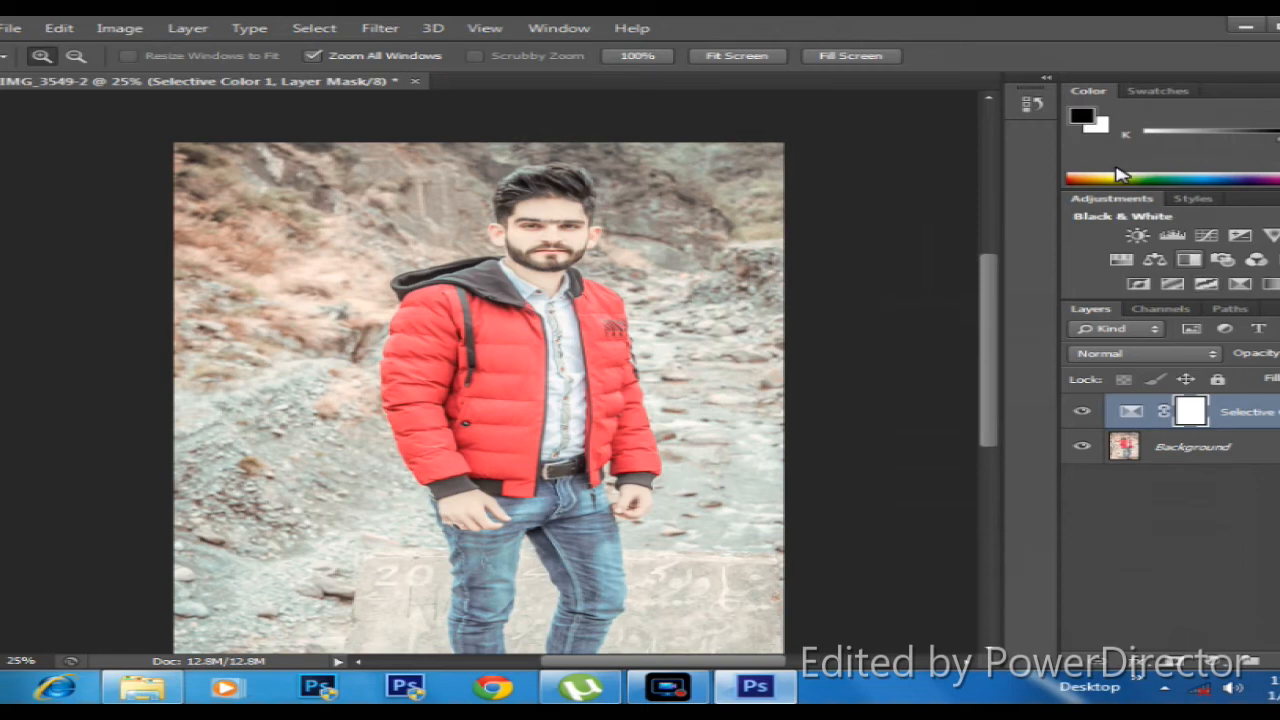
Add a Curves adjustment layer with a shadow point at input 75, output 75 and a second point in the highlights
left_click(1206, 235)
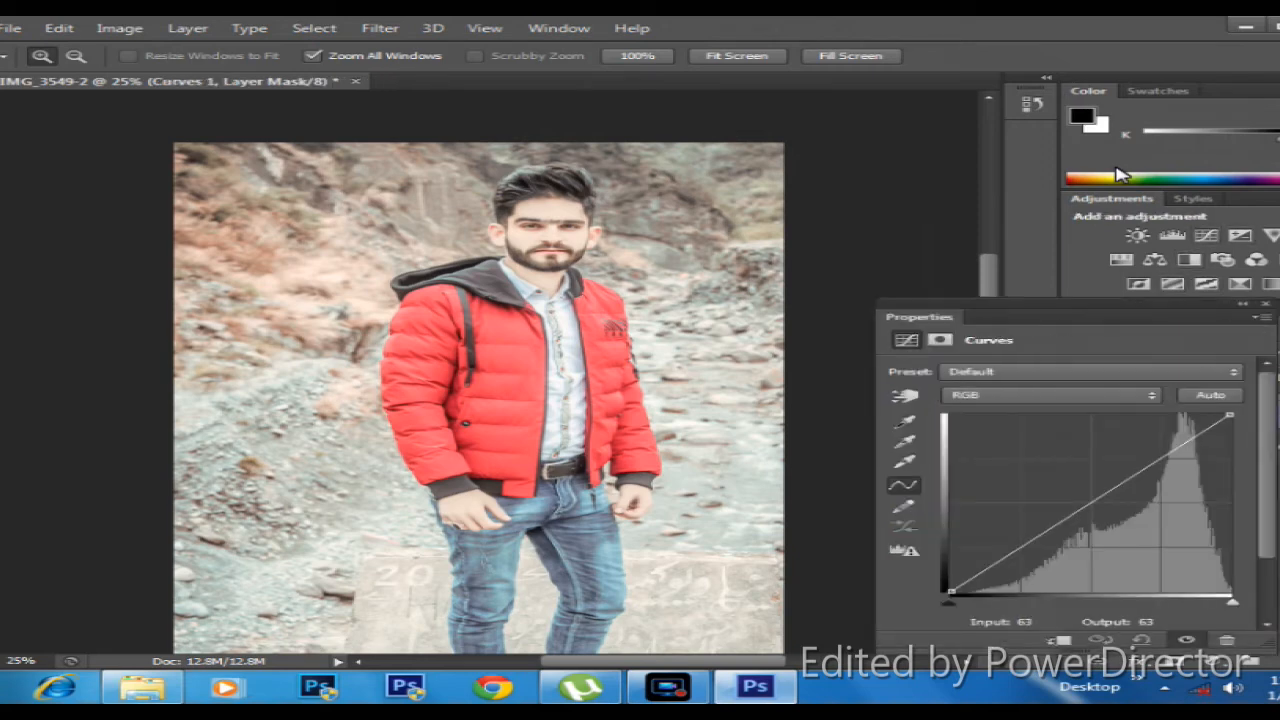
left_click(1021, 547)
left_click(1165, 453)
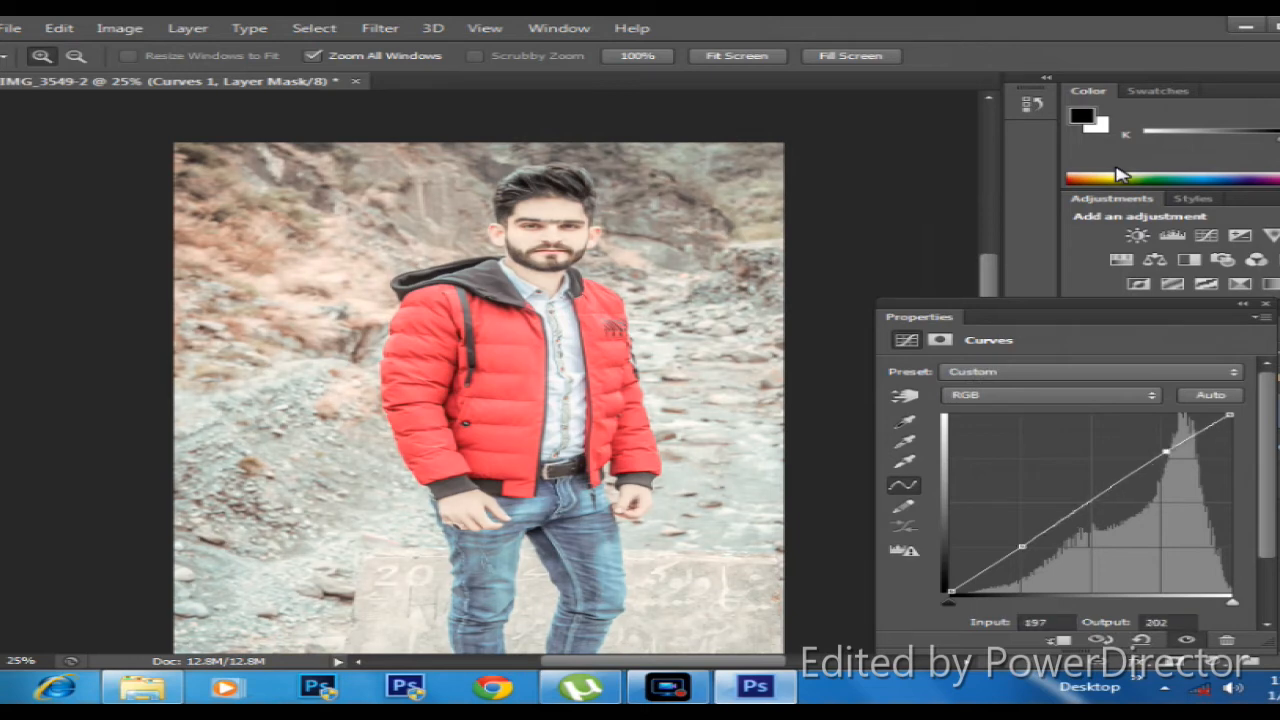
left_click_drag(1165, 453, 1149, 459)
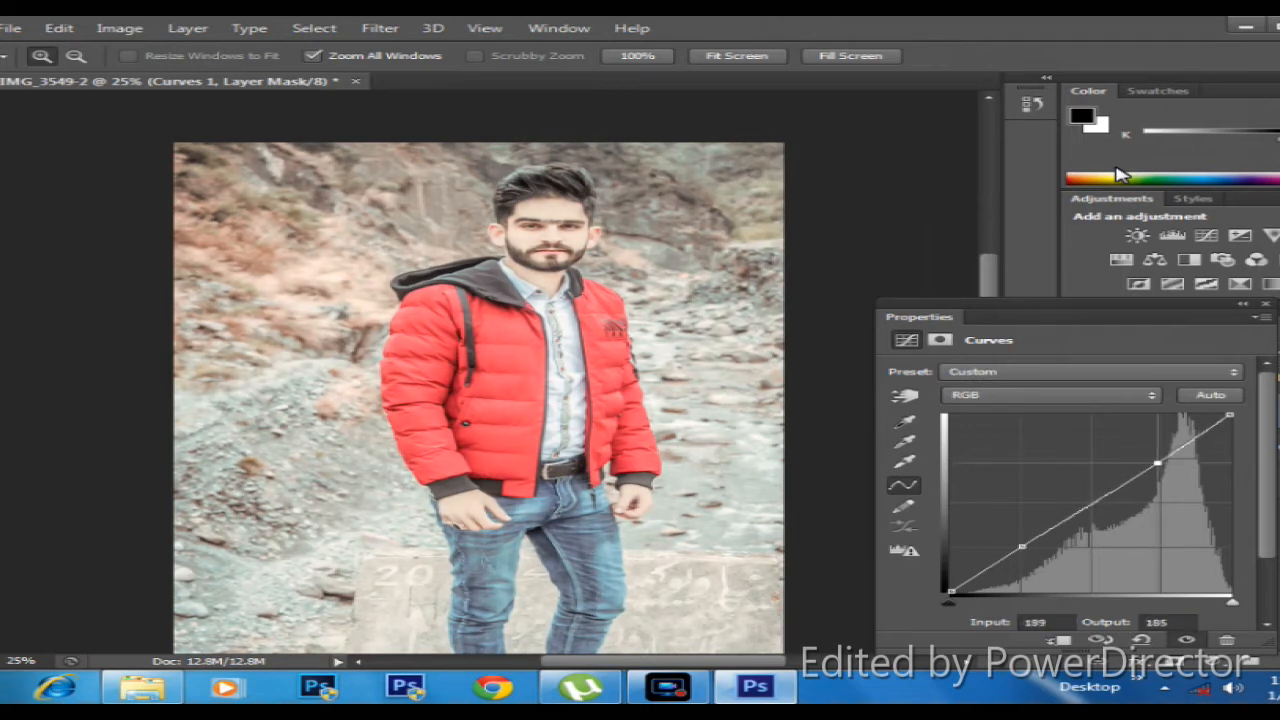
left_click_drag(1022, 547, 1033, 540)
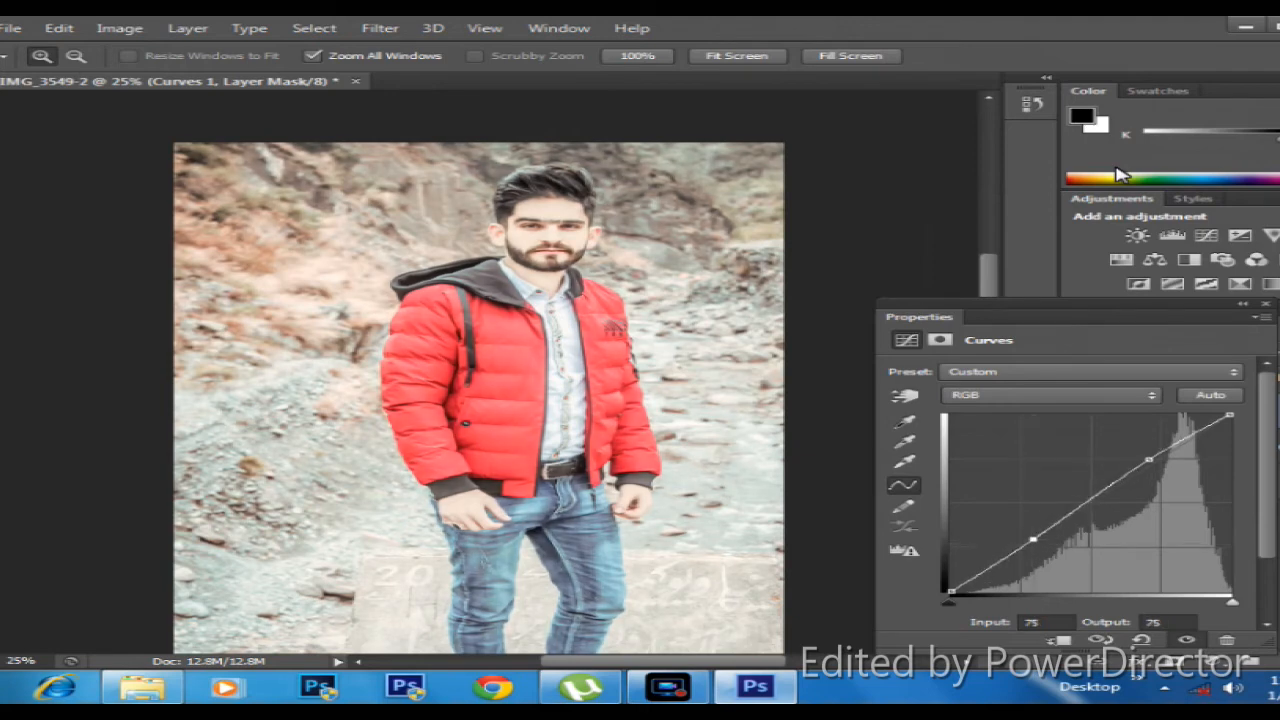
left_click(1265, 303)
Merge the Curves and Selective Color adjustment layers down into the Background layer
right_click(388, 184)
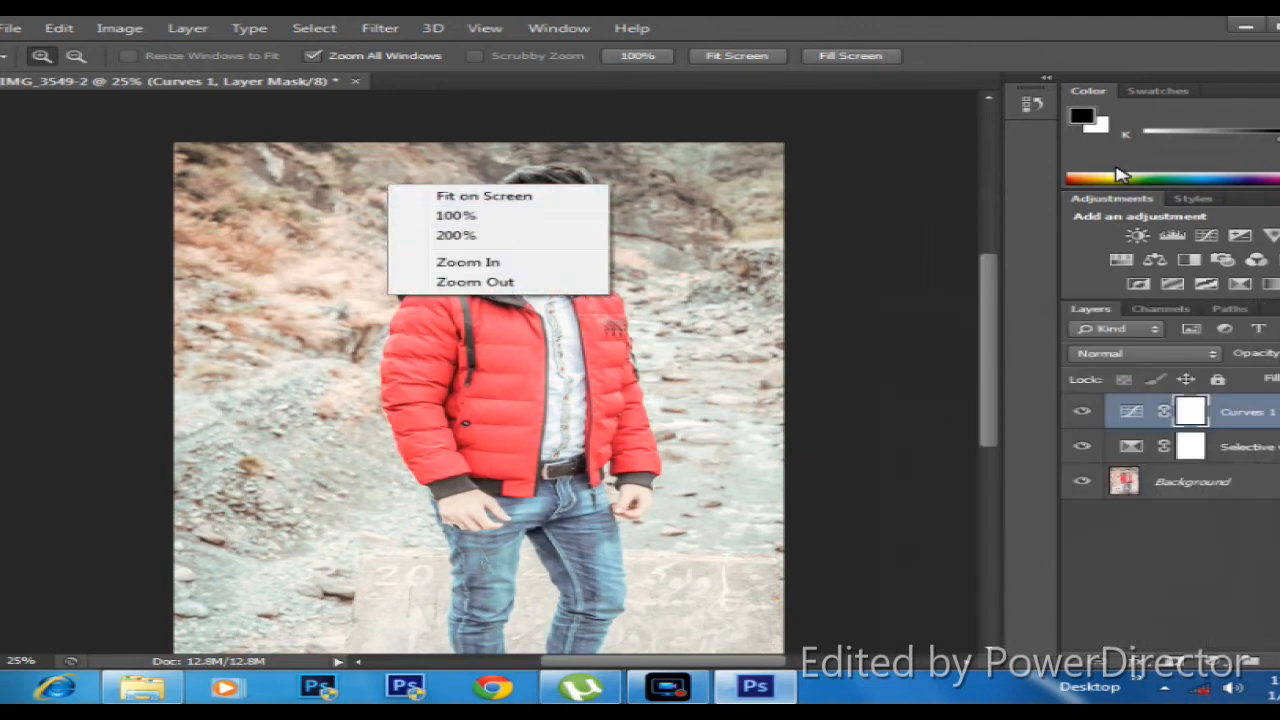
left_click(475, 282)
left_click(494, 287)
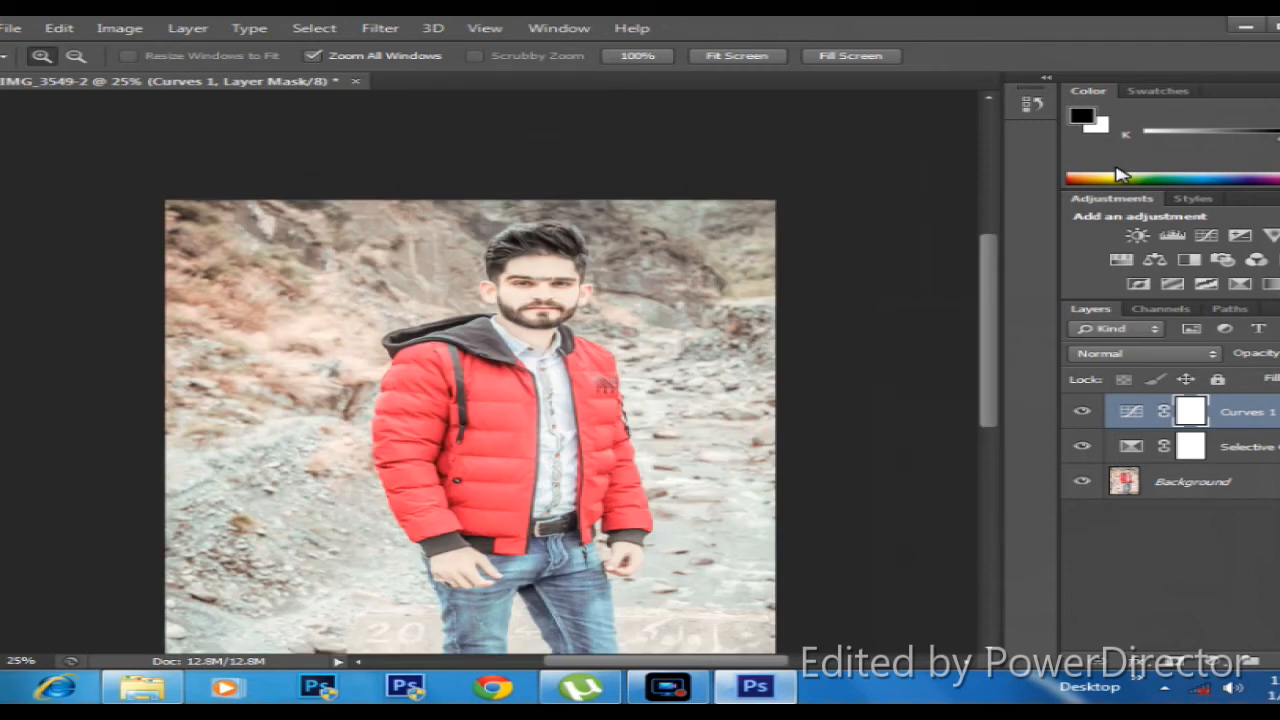
left_click(1240, 446)
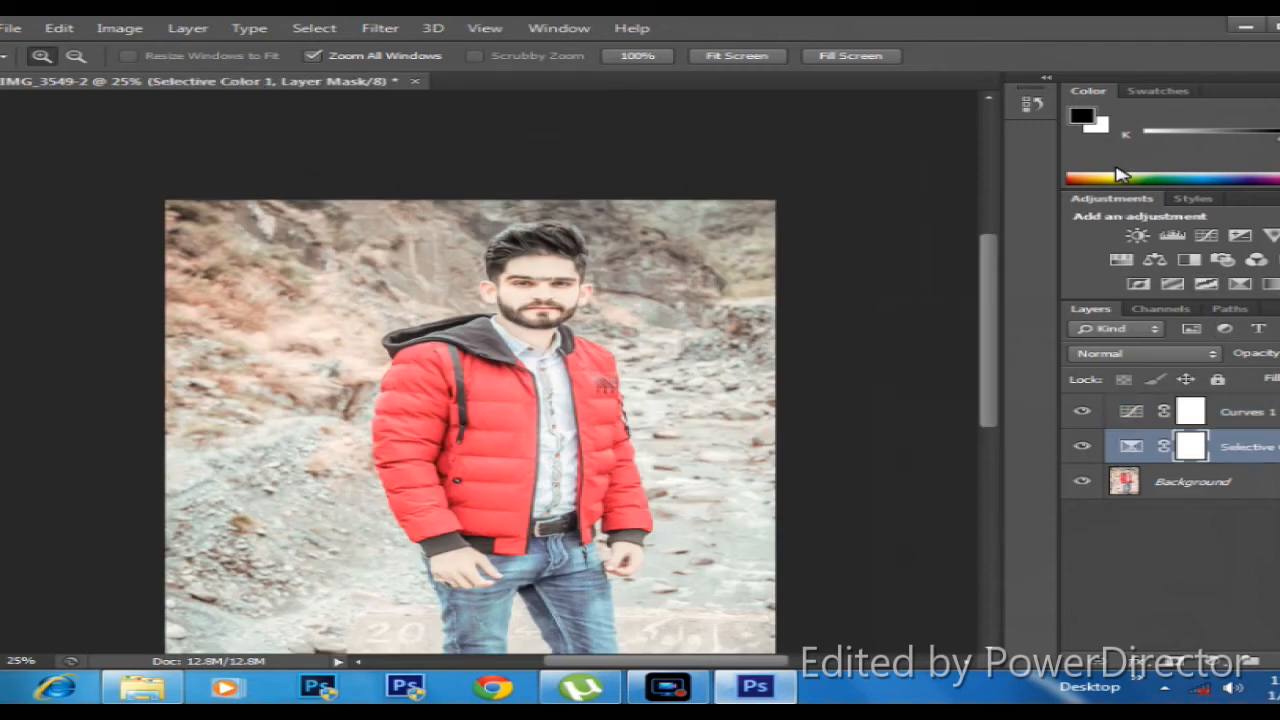
key("ctrl+e")
key("ctrl+e")
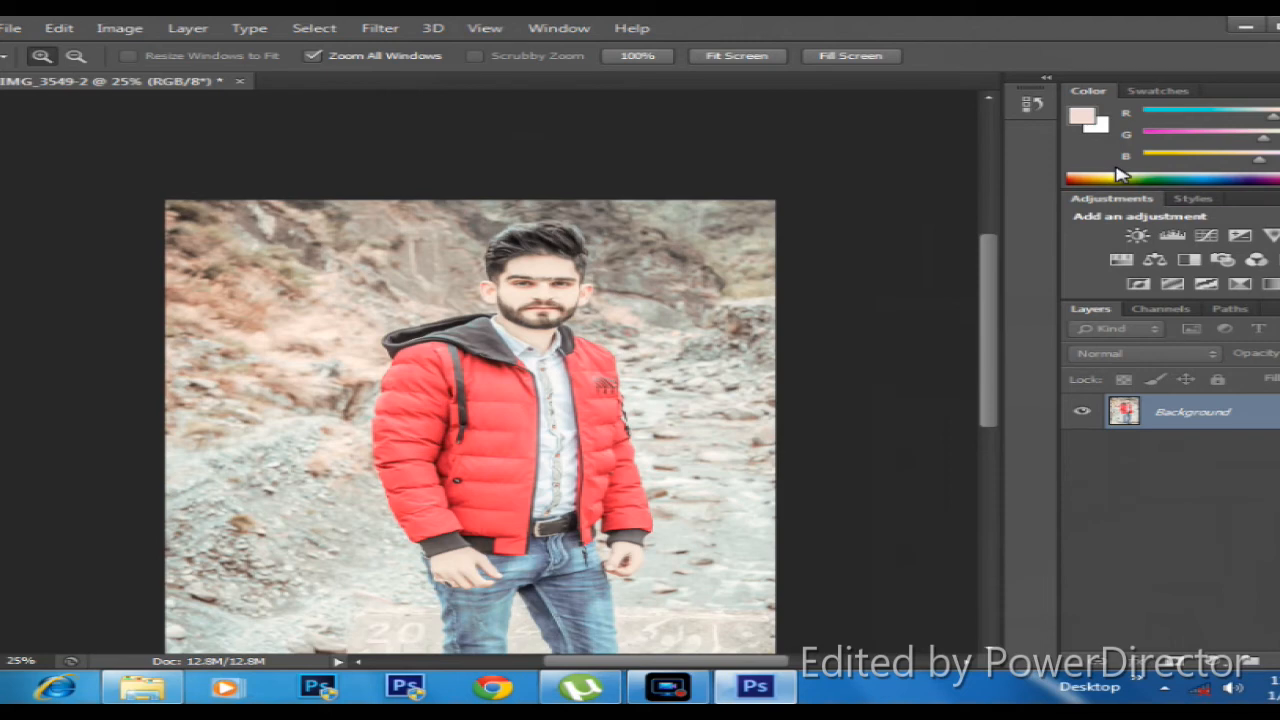
Draw a rectangular marquee just inside the photo's edges and invert it to select a thin border around the picture
key("m")
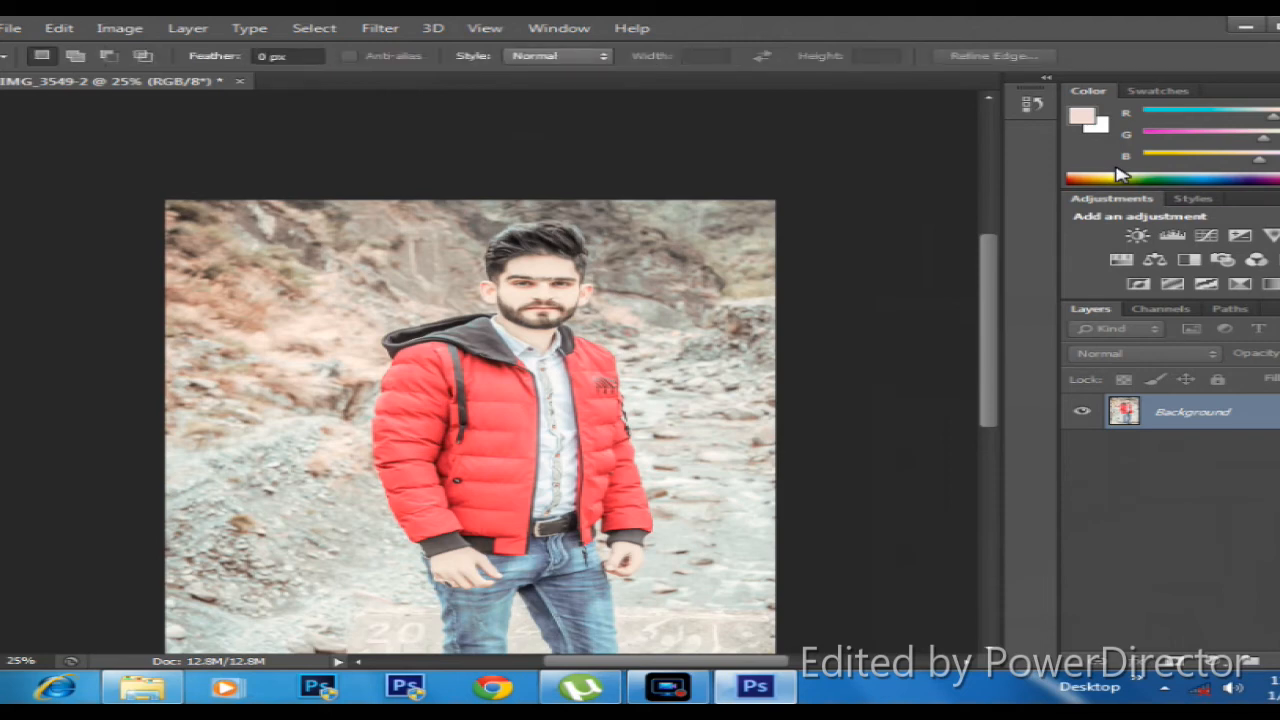
left_click_drag(170, 205, 771, 490)
right_click(434, 223)
left_click(531, 254)
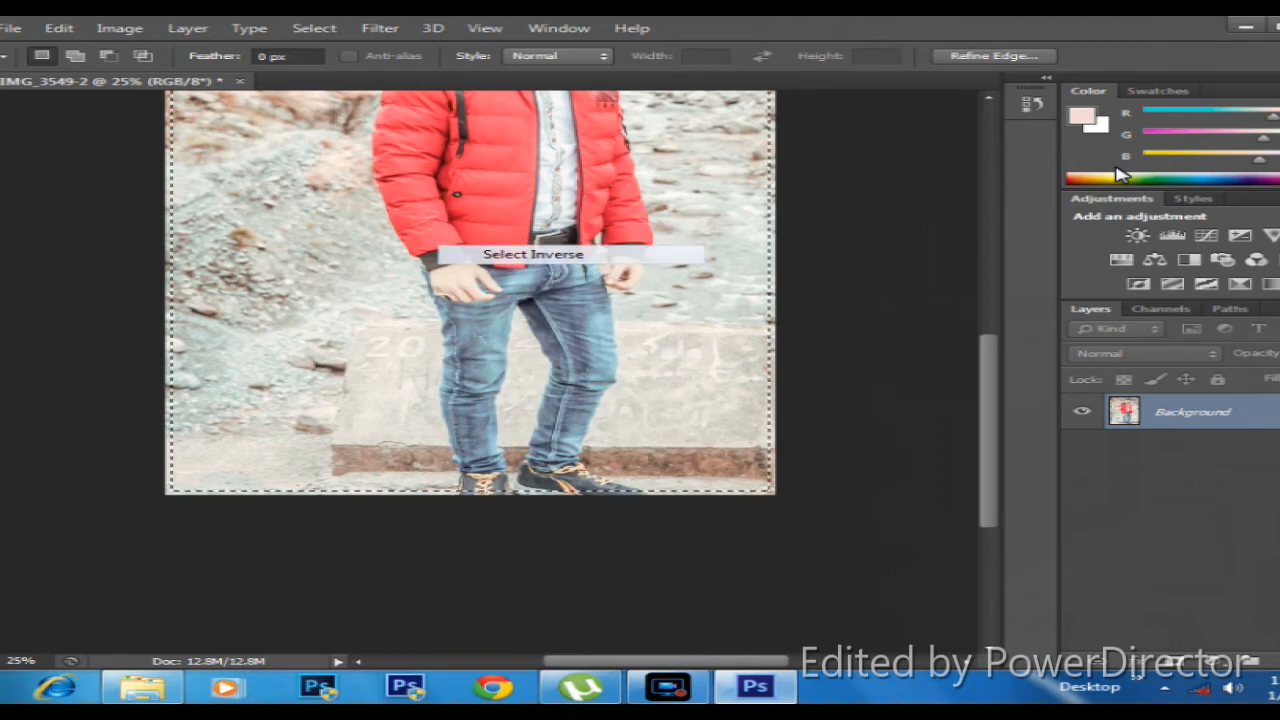
key("z")
right_click(557, 213)
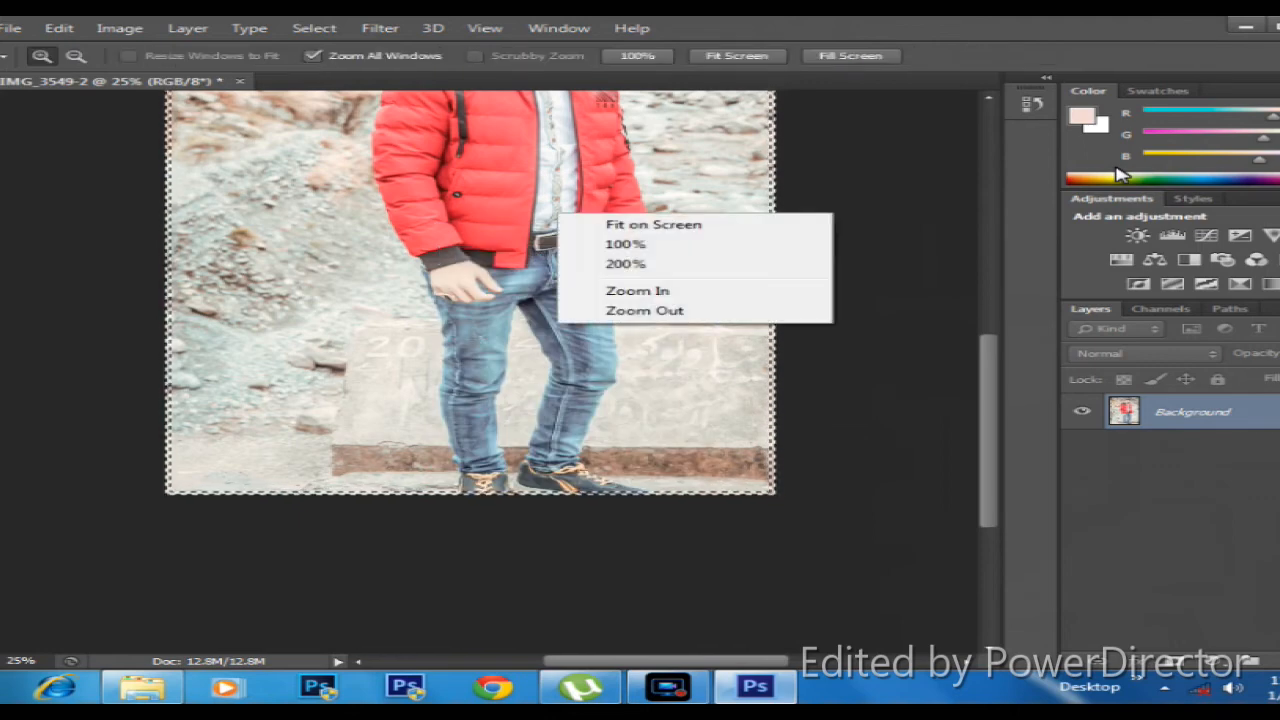
left_click(644, 310)
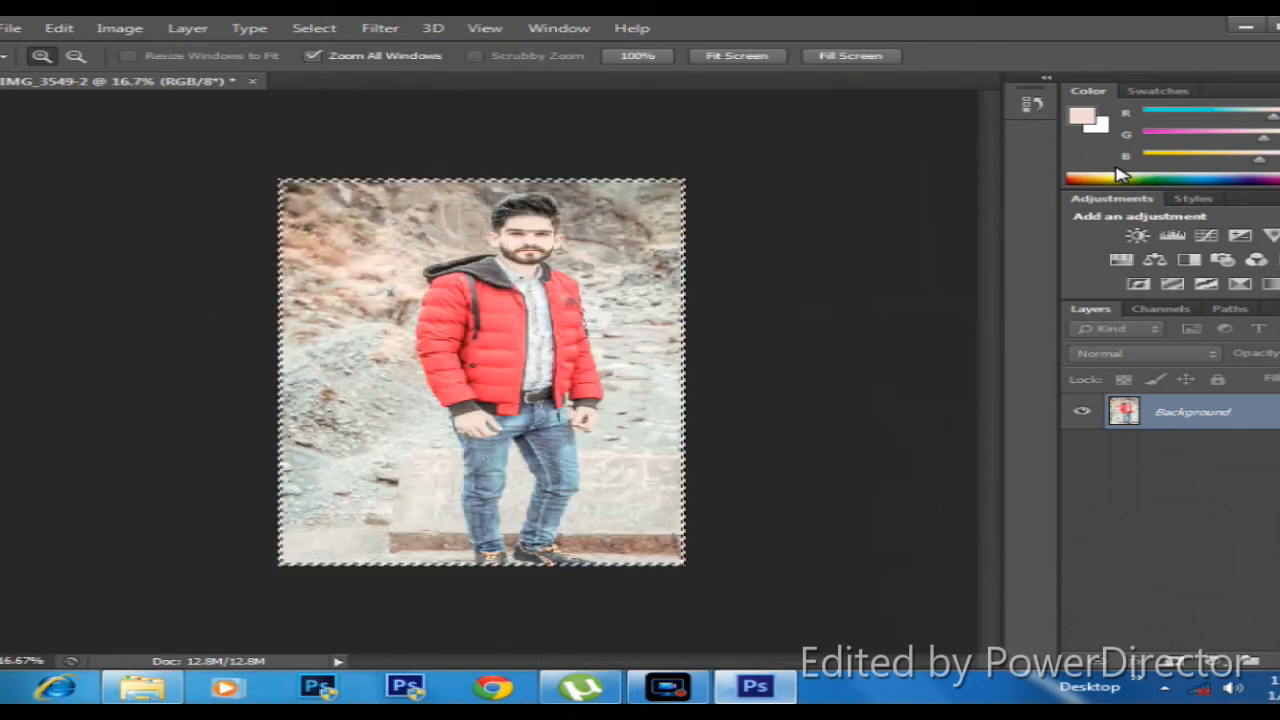
Fill the selected thin border around the photo with white and remove the selection
key("shift+F5")
key("Return")
right_click(421, 306)
left_click(525, 318)
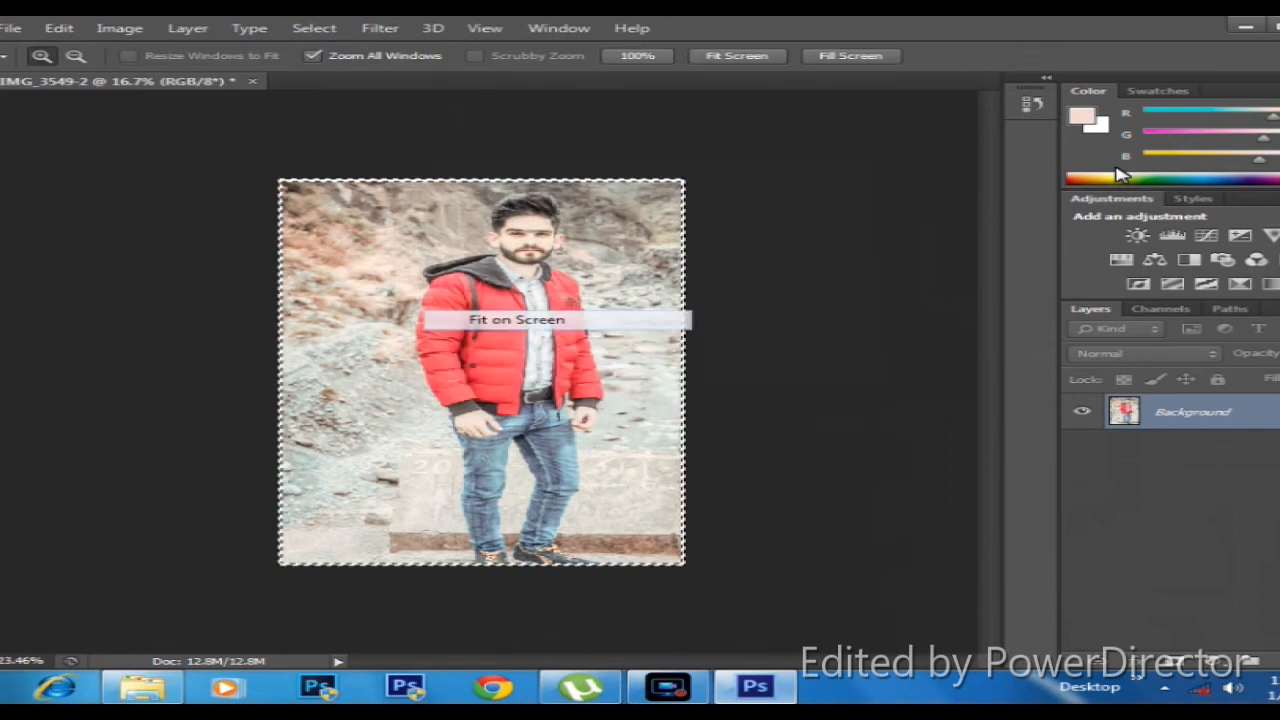
left_click(525, 319)
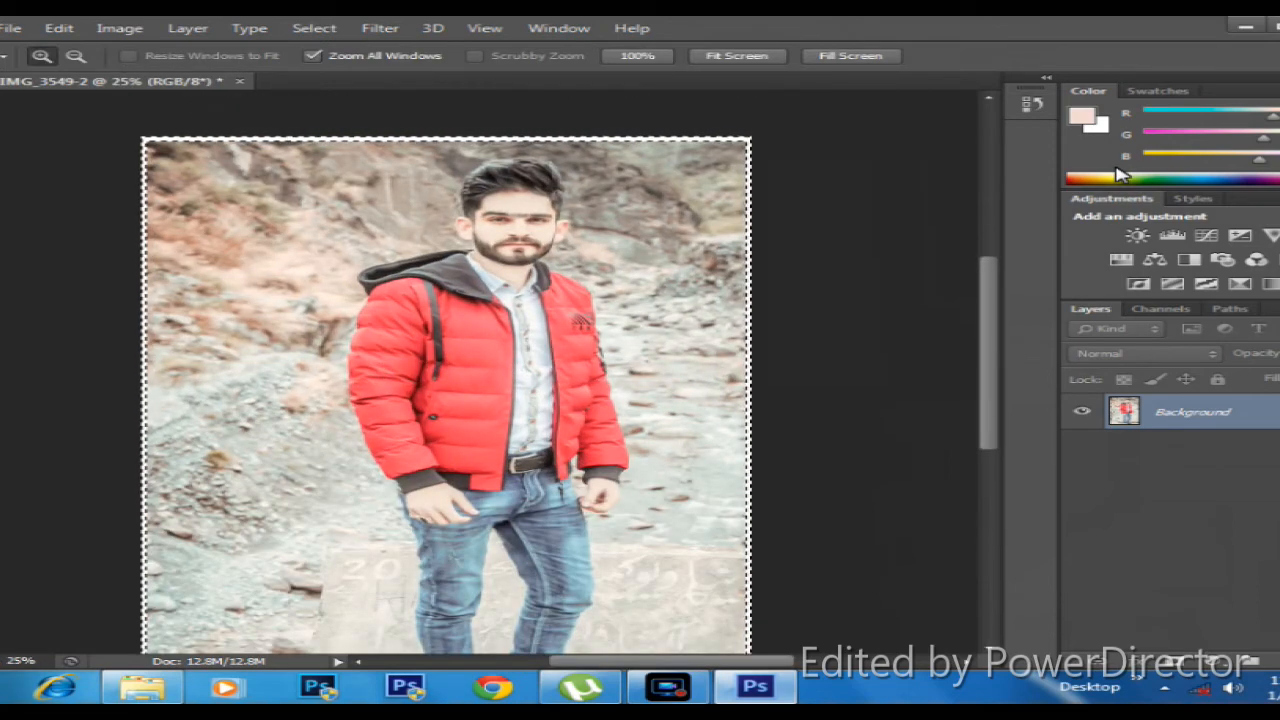
key("m")
right_click(337, 227)
left_click(416, 239)
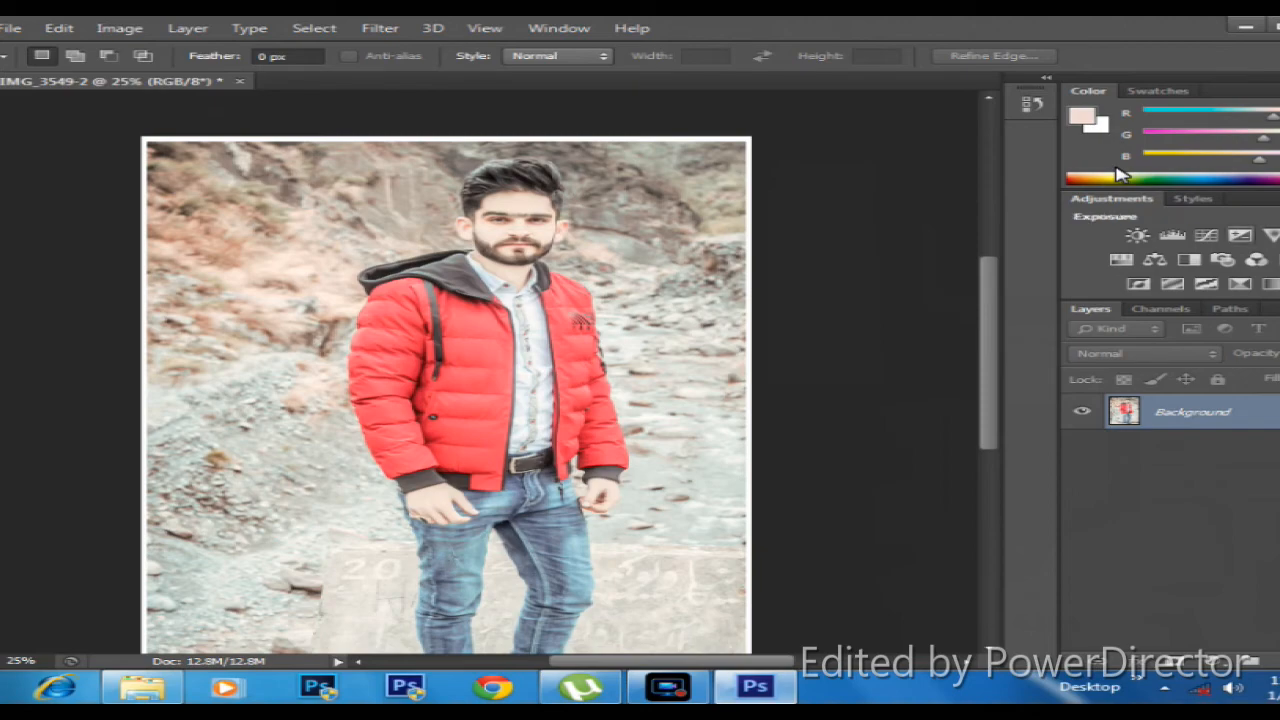
Add a Selective Color adjustment layer and set its Yellows to Cyan +9%, Magenta +36% and Yellow -6%
left_click(1240, 283)
left_click(1090, 395)
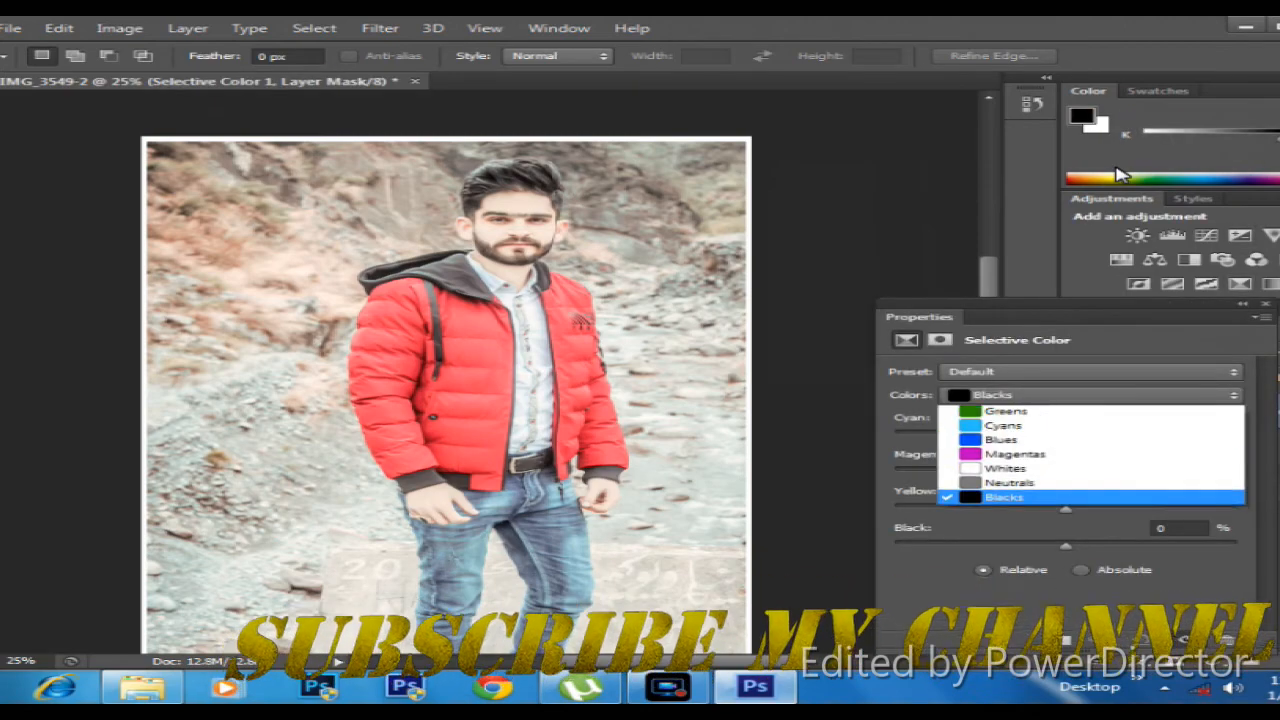
key("Return")
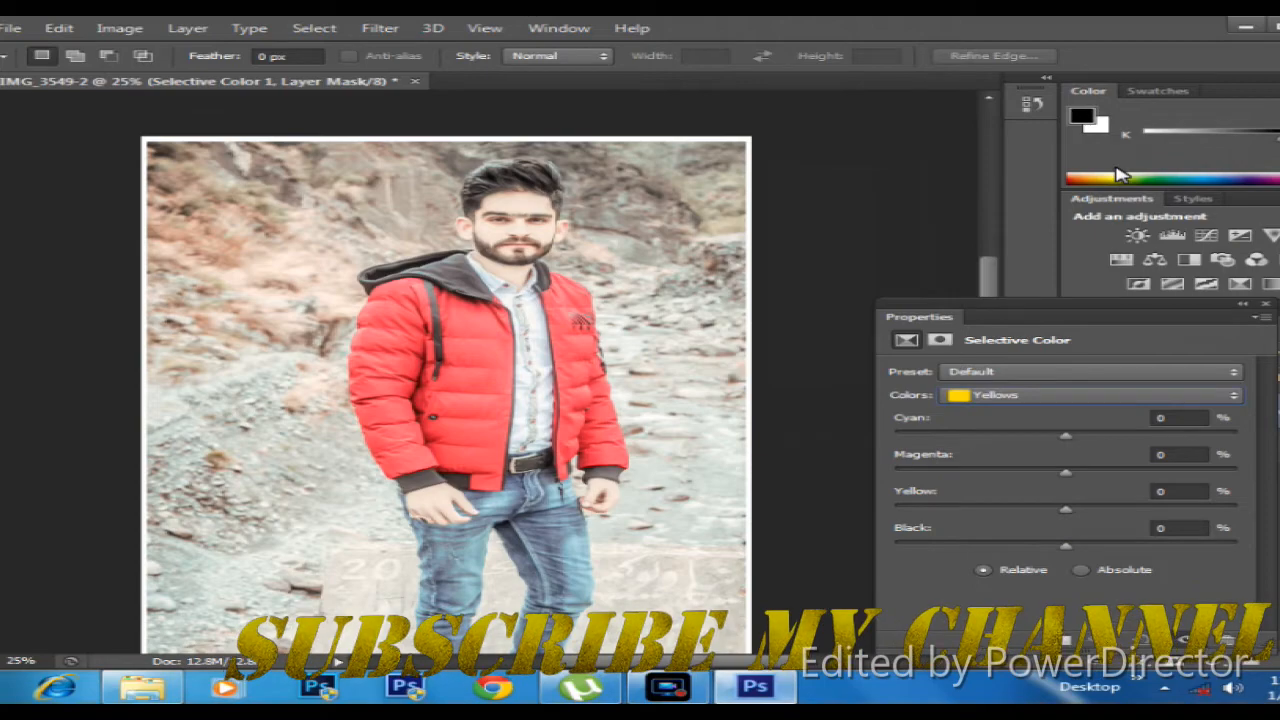
mouse_move(1065, 509)
left_mouse_down()
mouse_move(1106, 509)
mouse_move(1047, 509)
mouse_move(1146, 472)
mouse_move(1127, 472)
left_mouse_up()
mouse_move(1065, 435)
left_mouse_down()
mouse_move(1052, 435)
mouse_move(1144, 435)
mouse_move(1068, 435)
mouse_move(1128, 435)
mouse_move(1081, 435)
left_mouse_up()
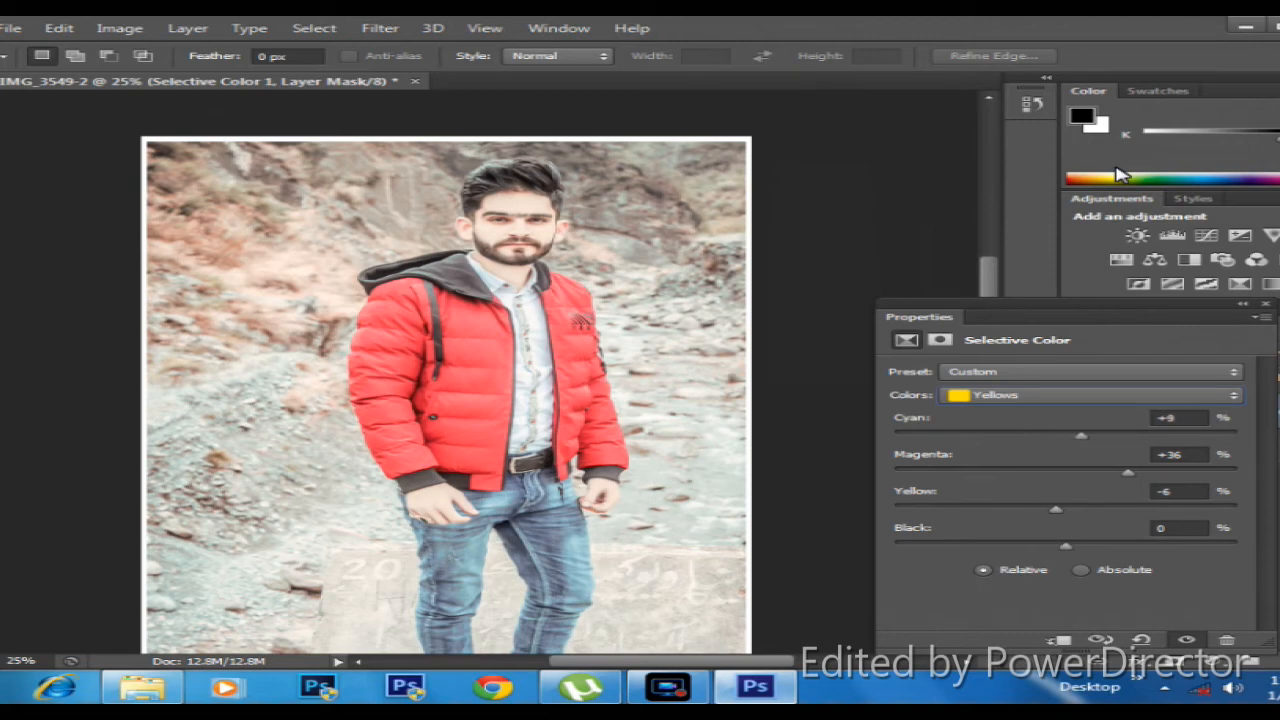
Set Cyan to +63% for the Whites in the Selective Color adjustment and close its properties
left_click(1090, 395)
left_click(1005, 499)
left_click_drag(1065, 435, 1173, 435)
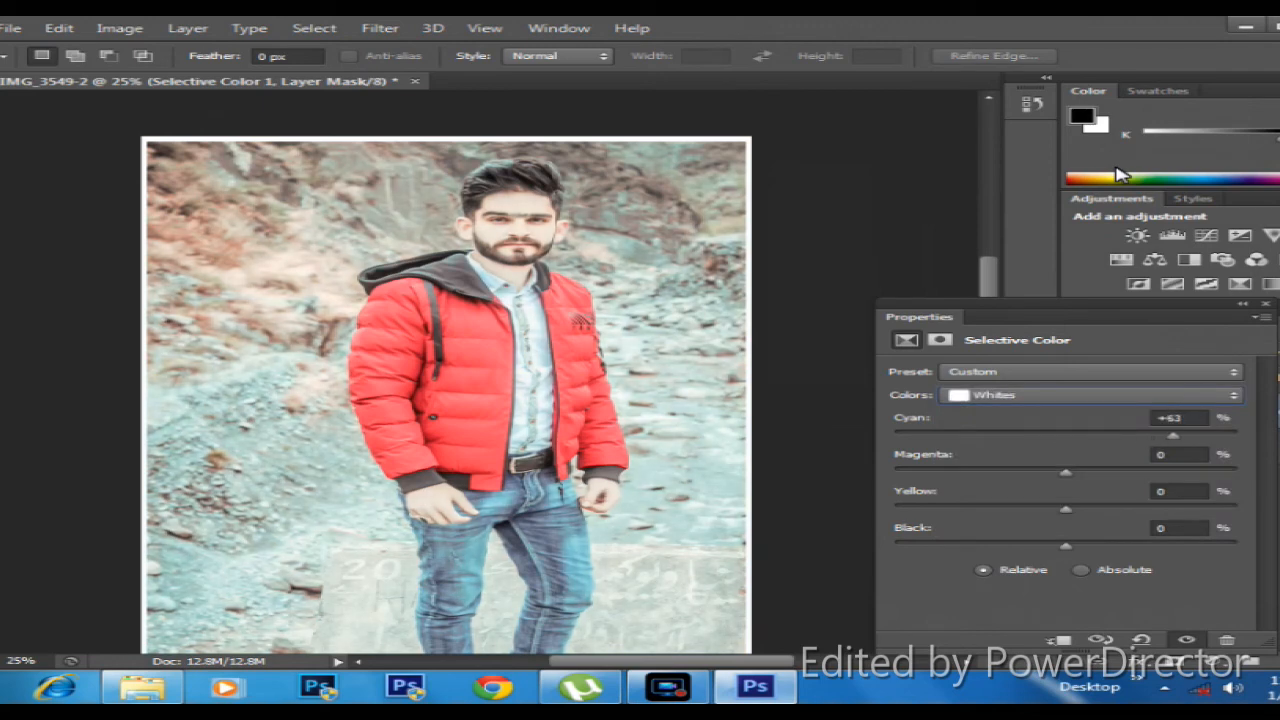
left_click(1265, 303)
Paint black over the man's face on the Selective Color layer mask with a soft 400 px brush at 100% opacity
left_click(3, 272)
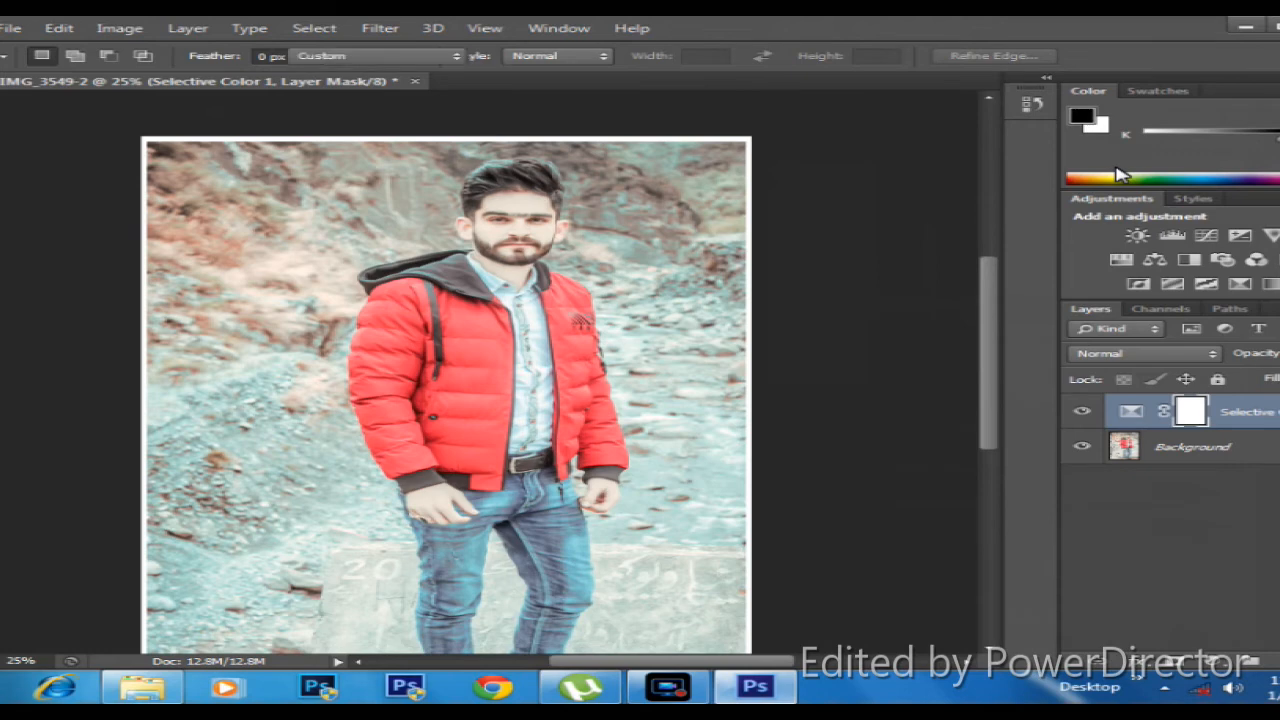
left_click(100, 272)
key("bracketleft")
key("bracketleft")
key("bracketleft")
left_click(512, 222)
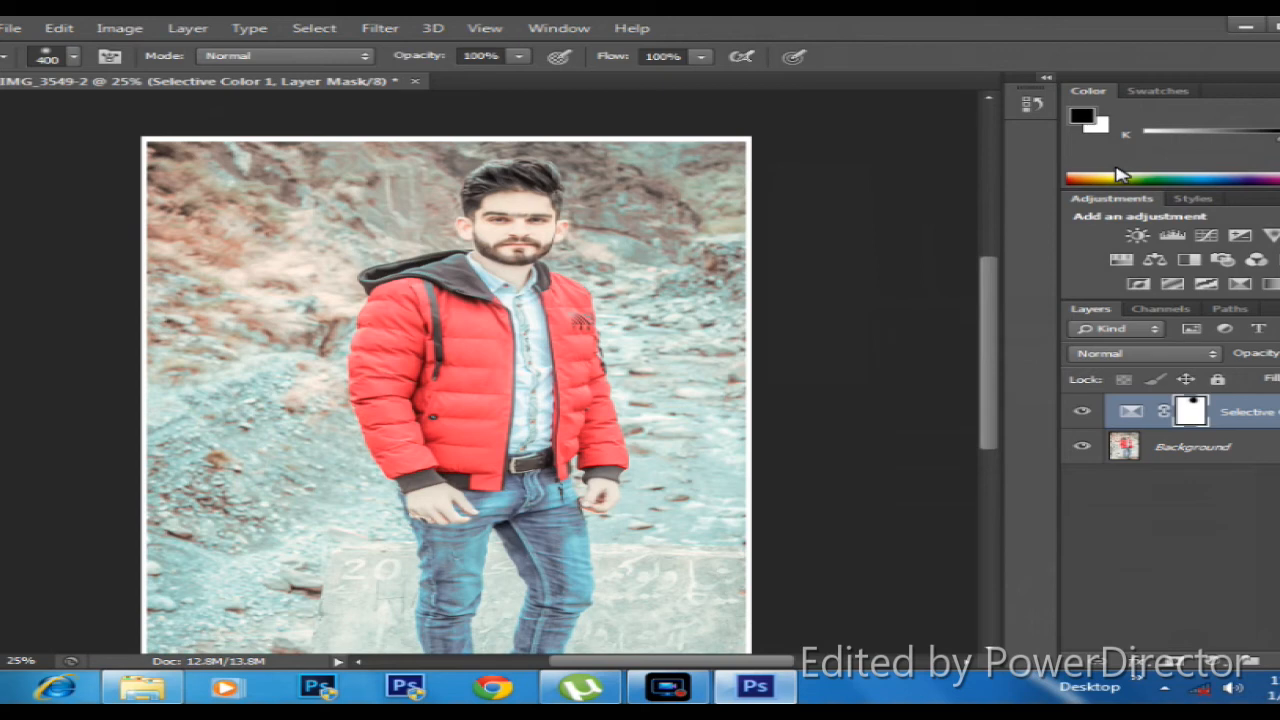
Examine the cyan-toned photo from head to feet and as a whole to judge the grading
key("z")
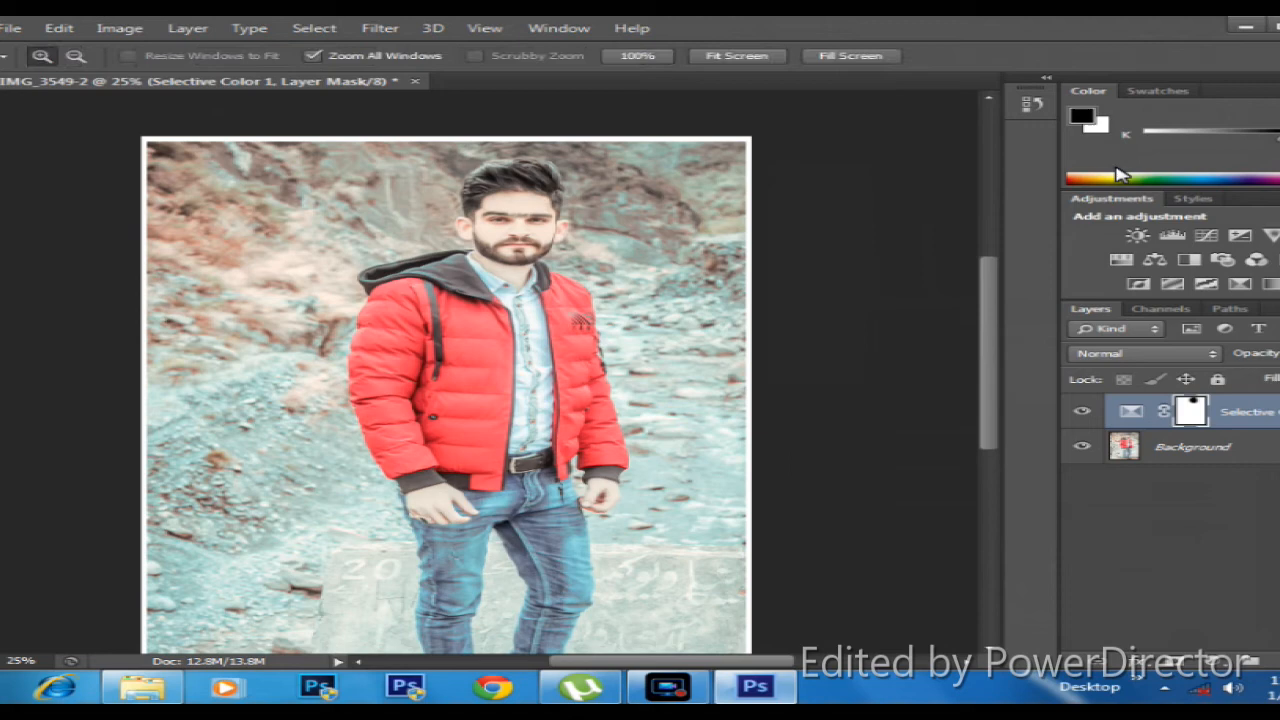
right_click(293, 361)
left_click(382, 459)
key("ctrl+plus")
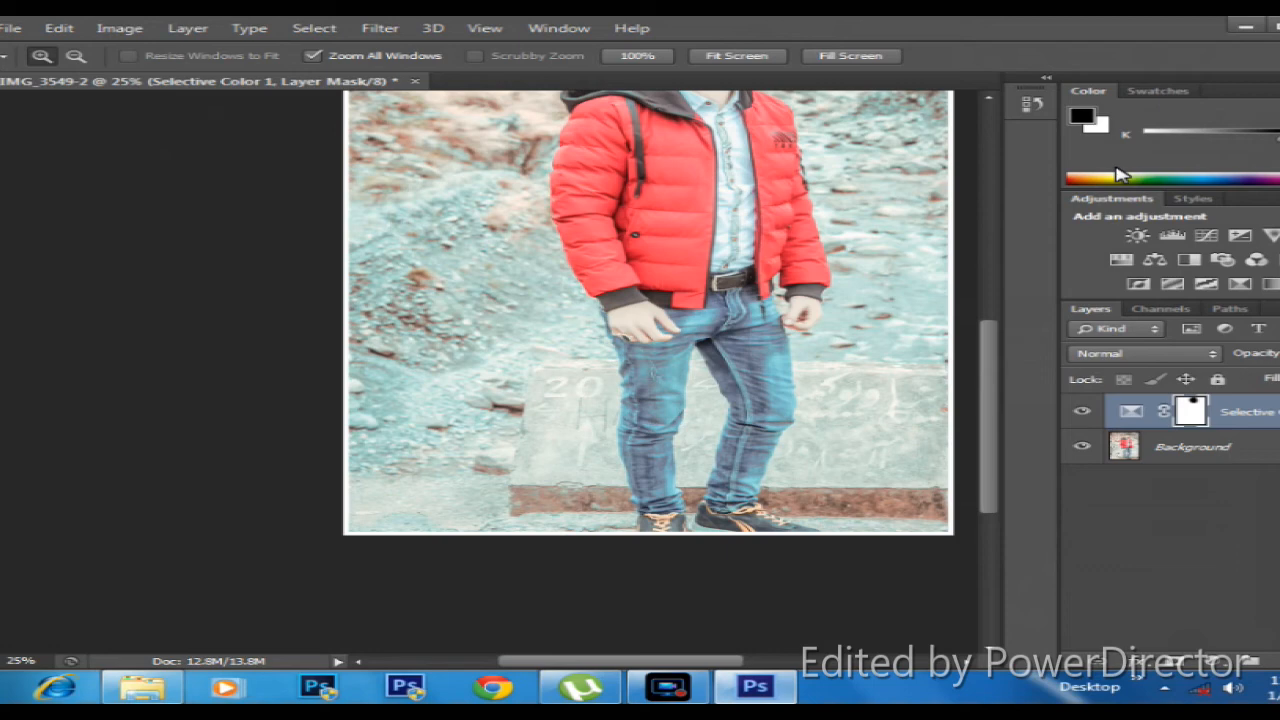
scroll(1117, 172, "up", 3)
scroll(1117, 172, "down", 1)
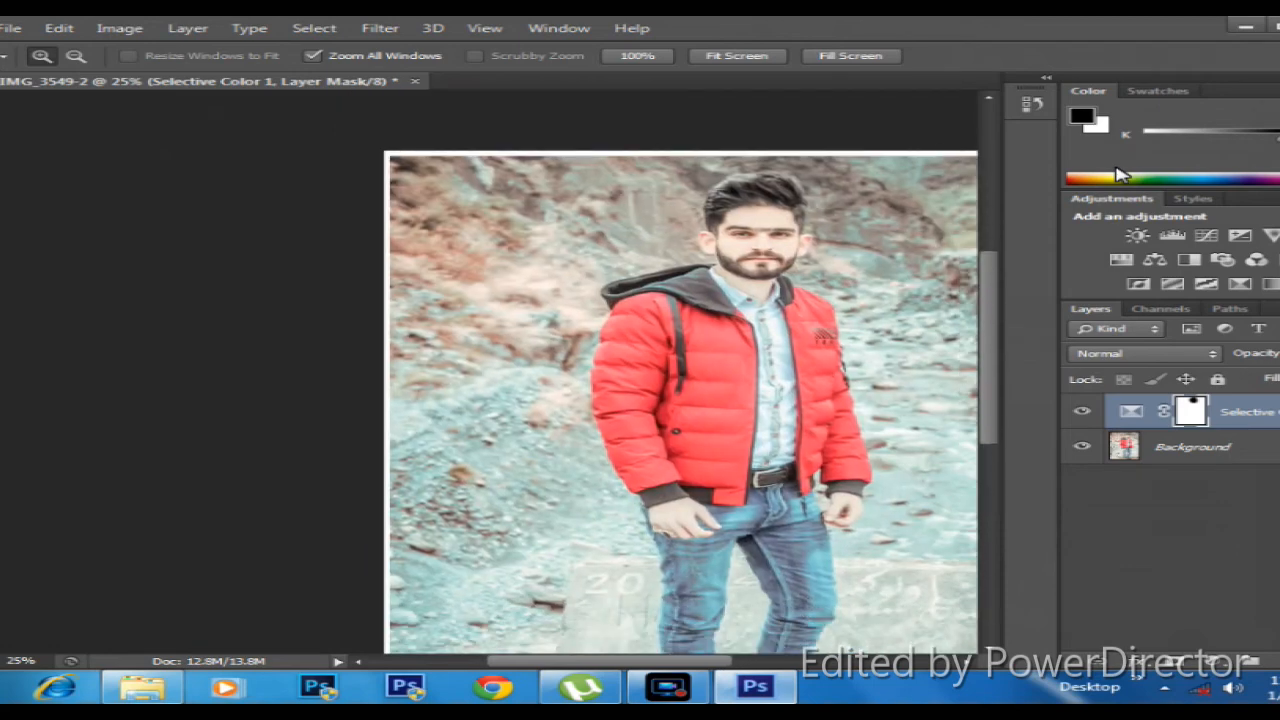
right_click(843, 245)
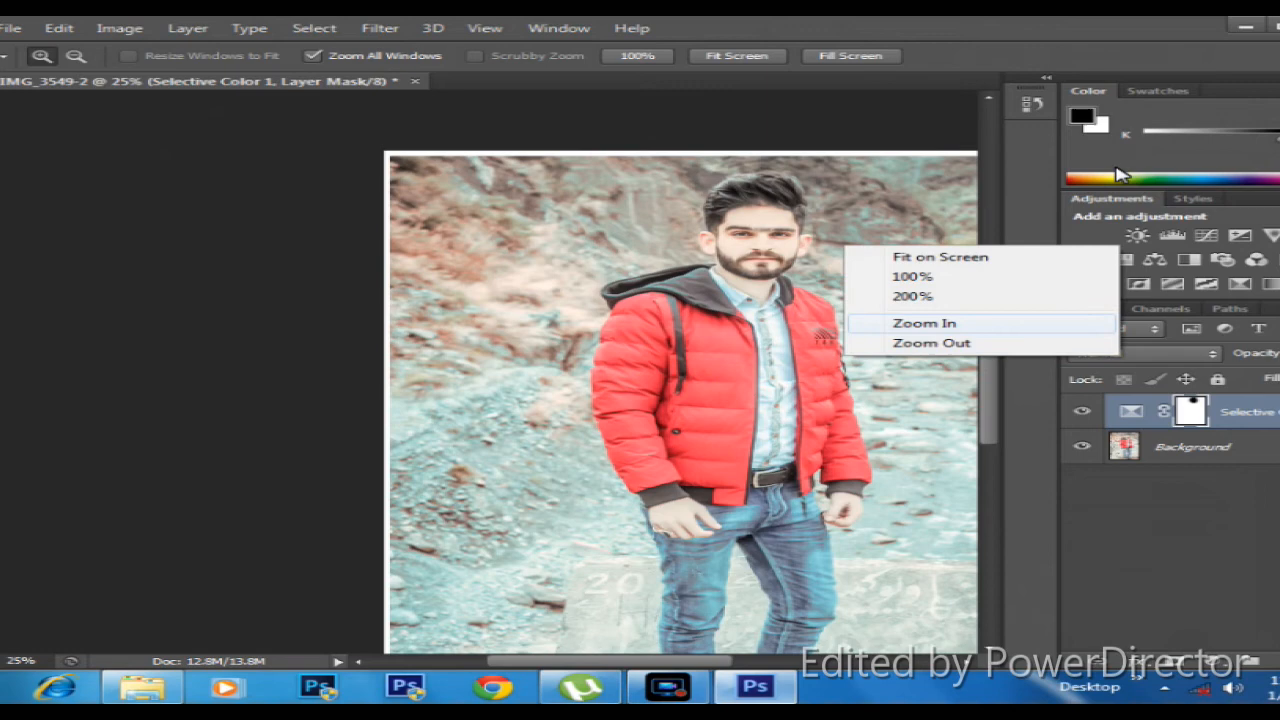
left_click(895, 323)
right_click(828, 270)
left_click(915, 367)
right_click(775, 316)
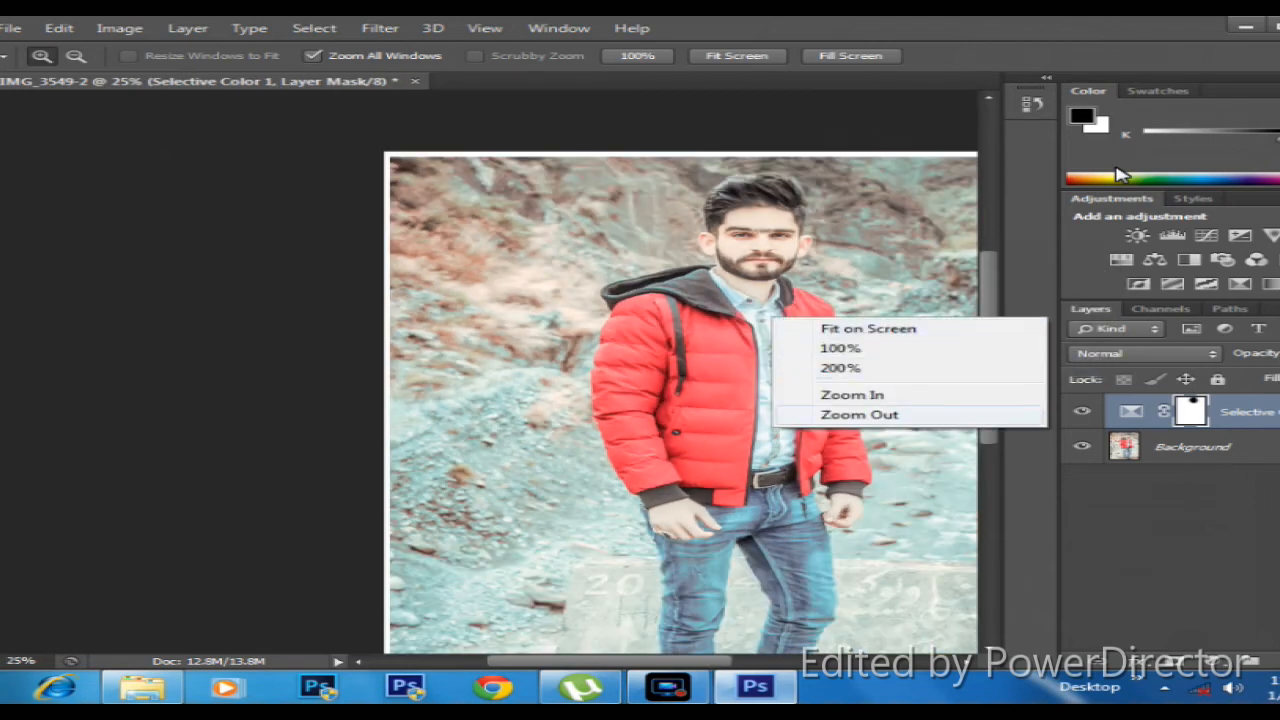
left_click(860, 414)
right_click(676, 249)
key("Escape")
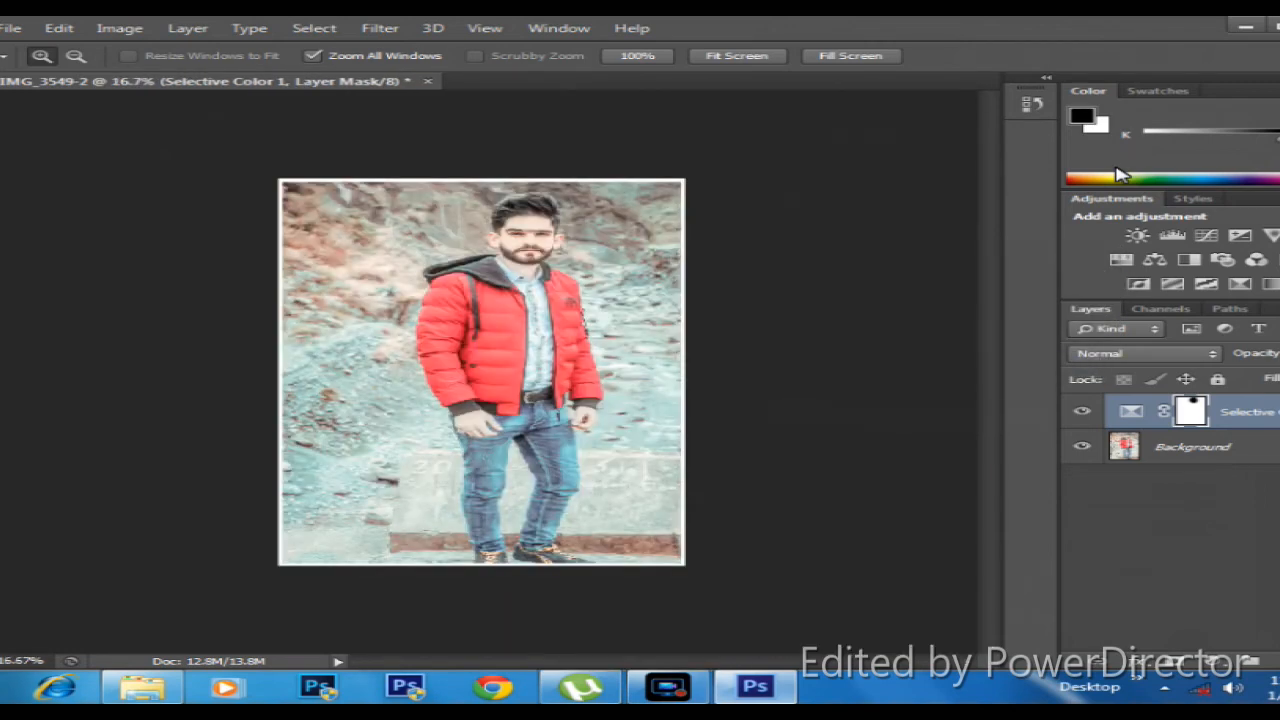
Add a Vibrance adjustment layer with Vibrance +51 and Saturation +20
scroll(1117, 172, "up", 1)
left_click_drag(242, 450, 530, 257)
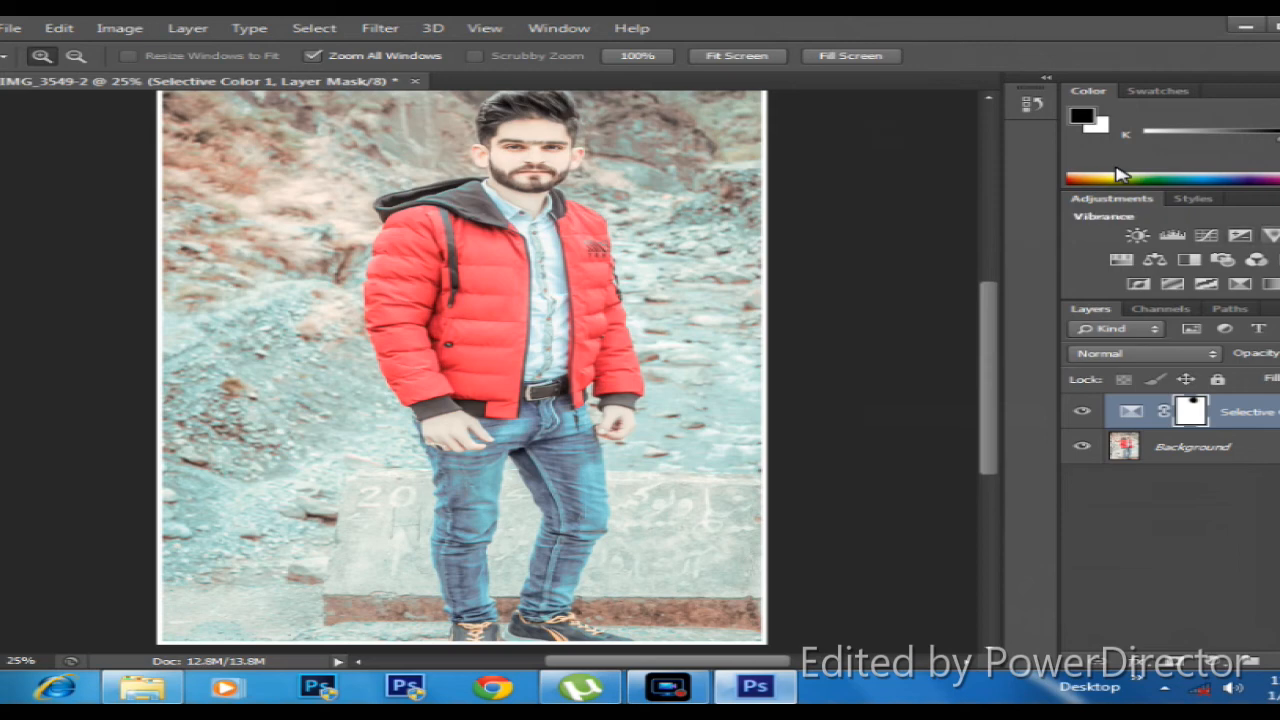
left_click(1270, 235)
left_click_drag(1065, 425, 1153, 388)
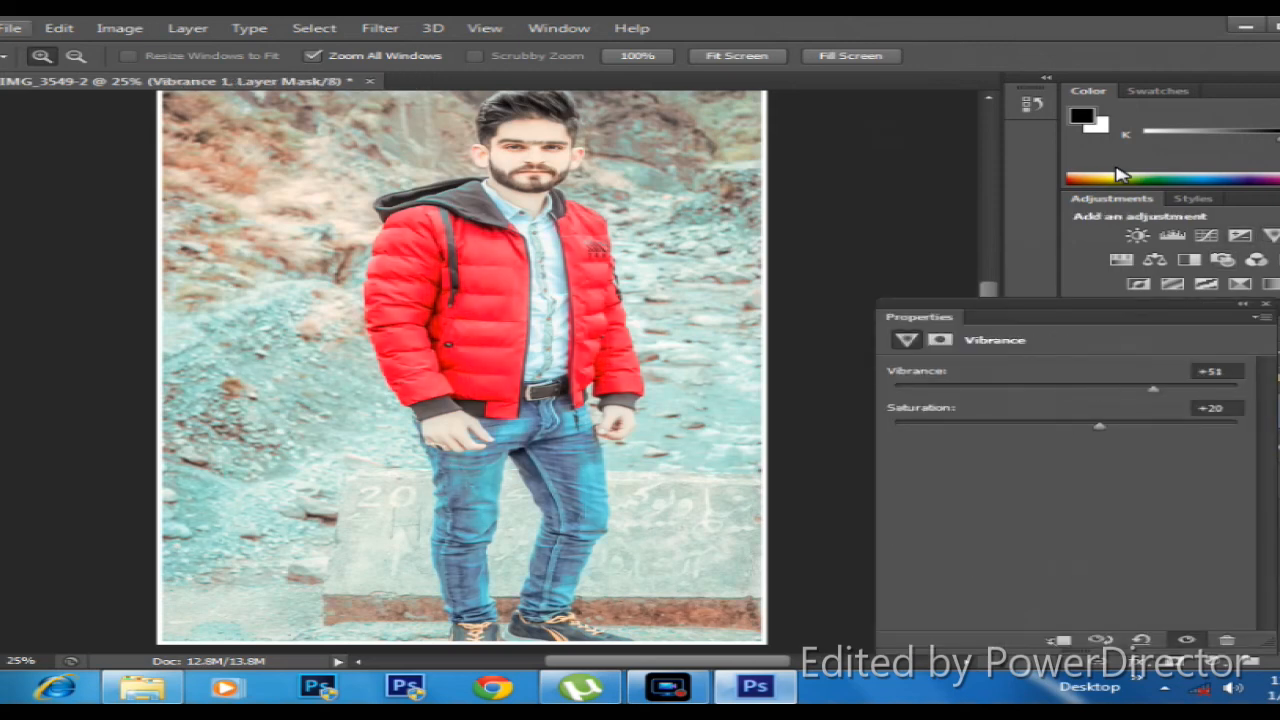
Set the brush opacity to 13% and paint black over the face and jacket on the Vibrance layer mask
right_click(4, 271)
left_click(60, 271)
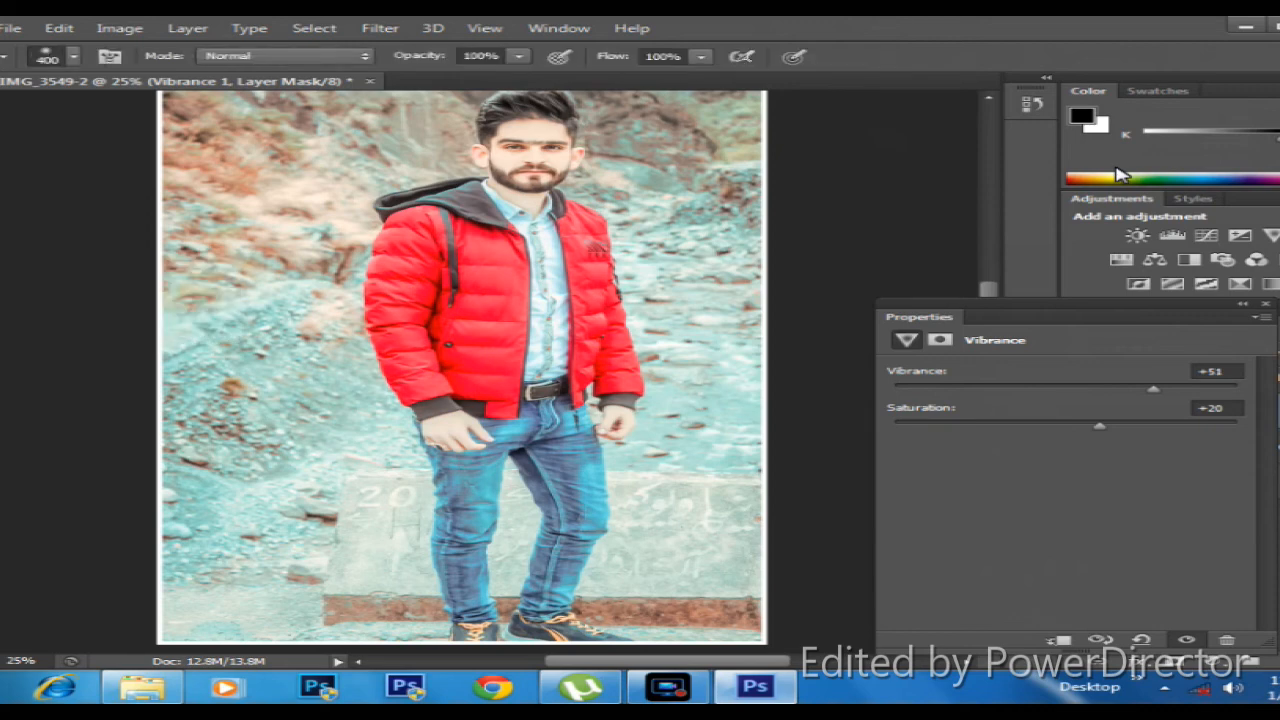
left_click(518, 56)
left_click_drag(519, 76, 392, 76)
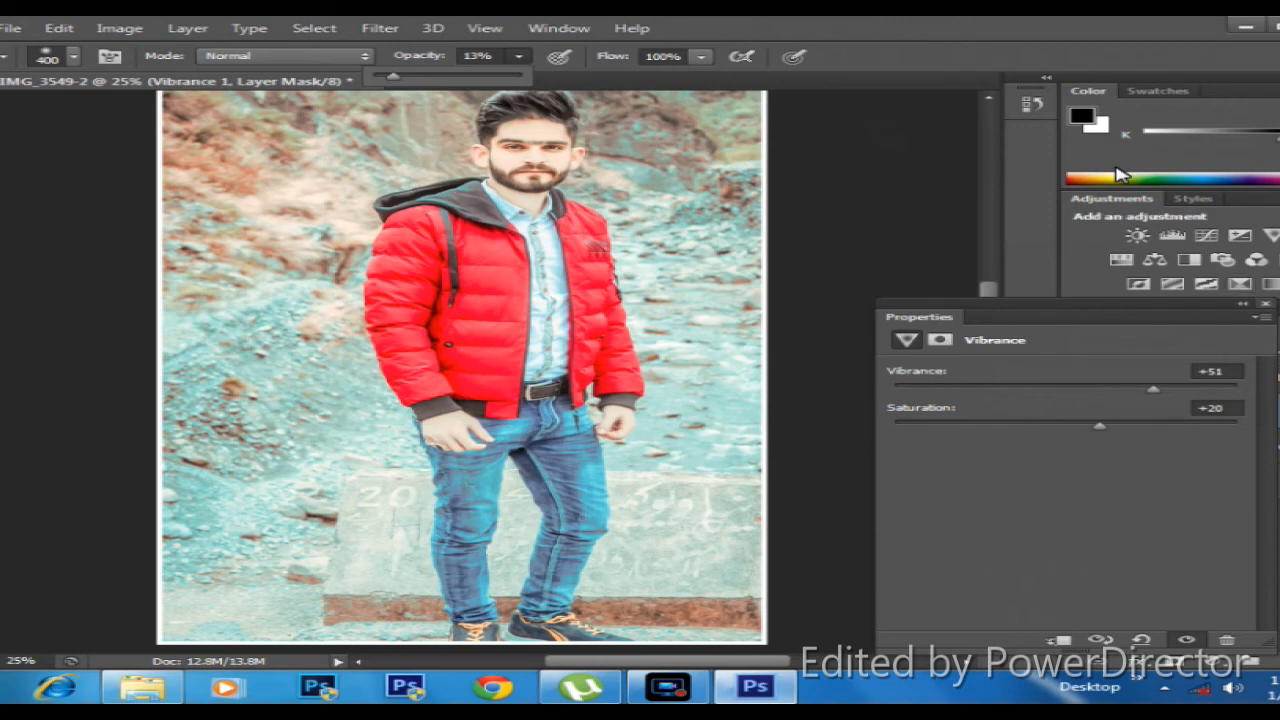
left_click(1265, 304)
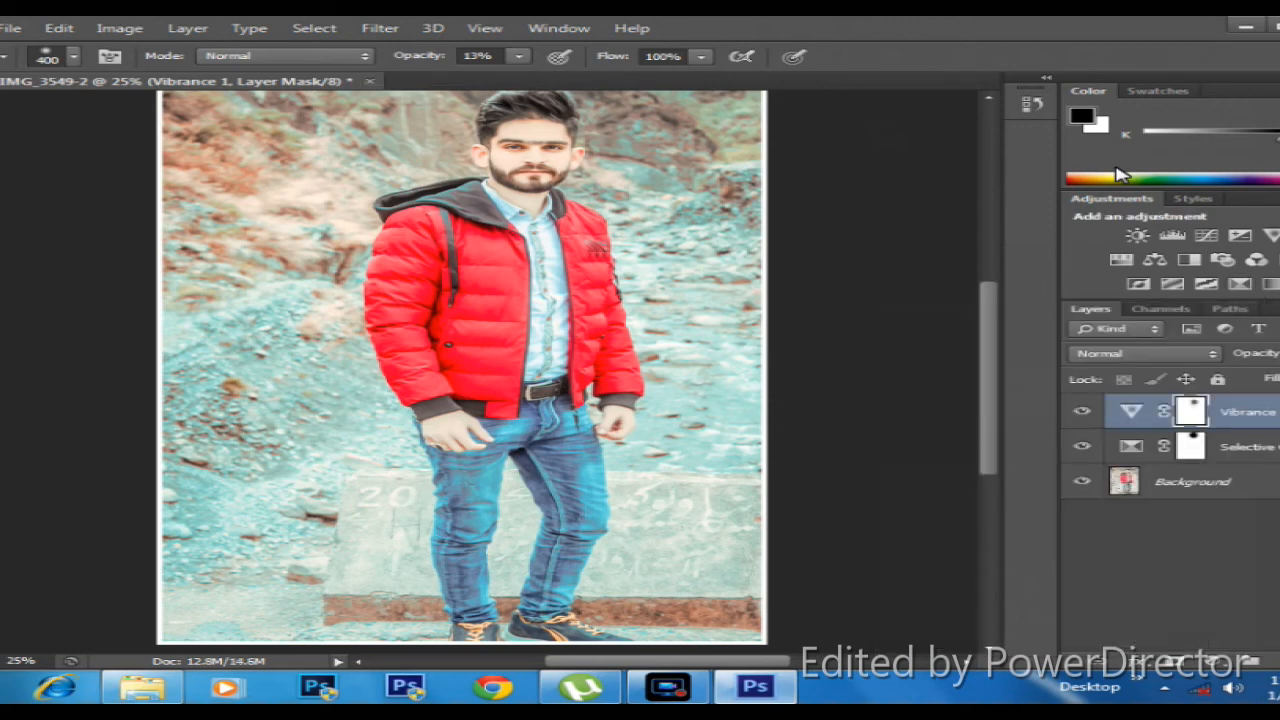
left_click(525, 168)
left_click(460, 300)
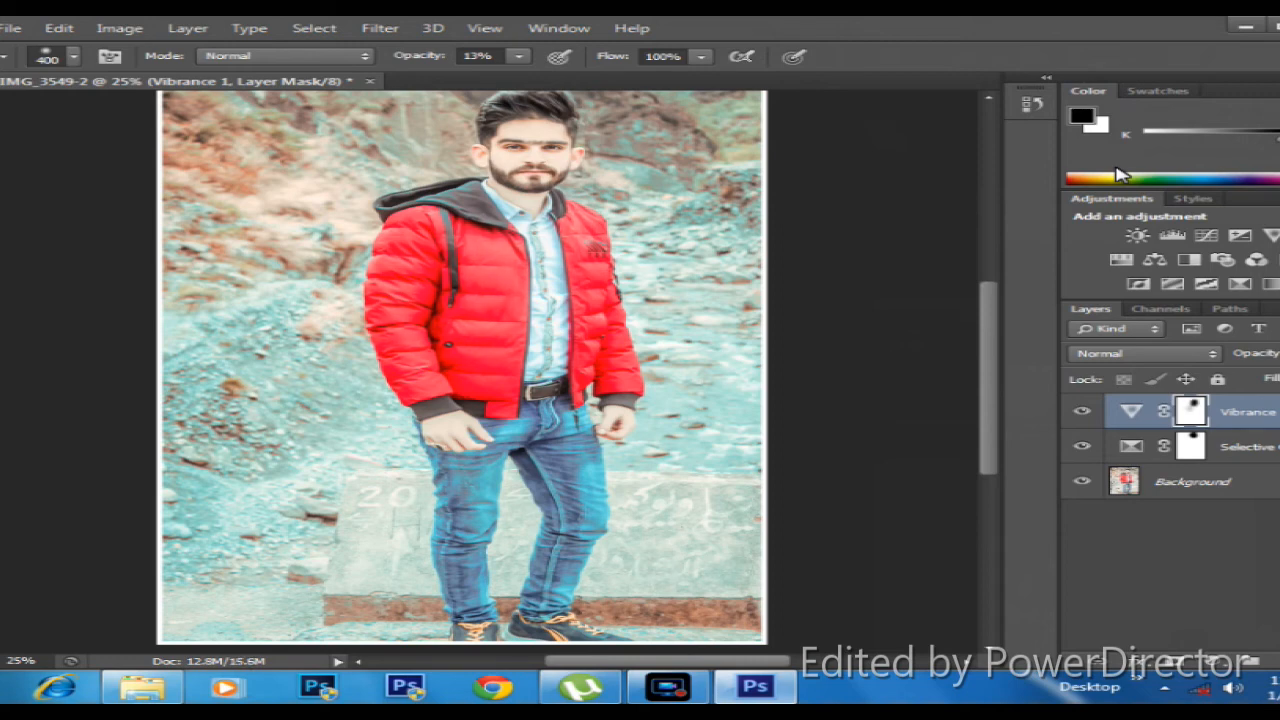
Paint black at 13% opacity across the ground and wall around the man's feet on the Vibrance layer mask
scroll(460, 370, "up", 3)
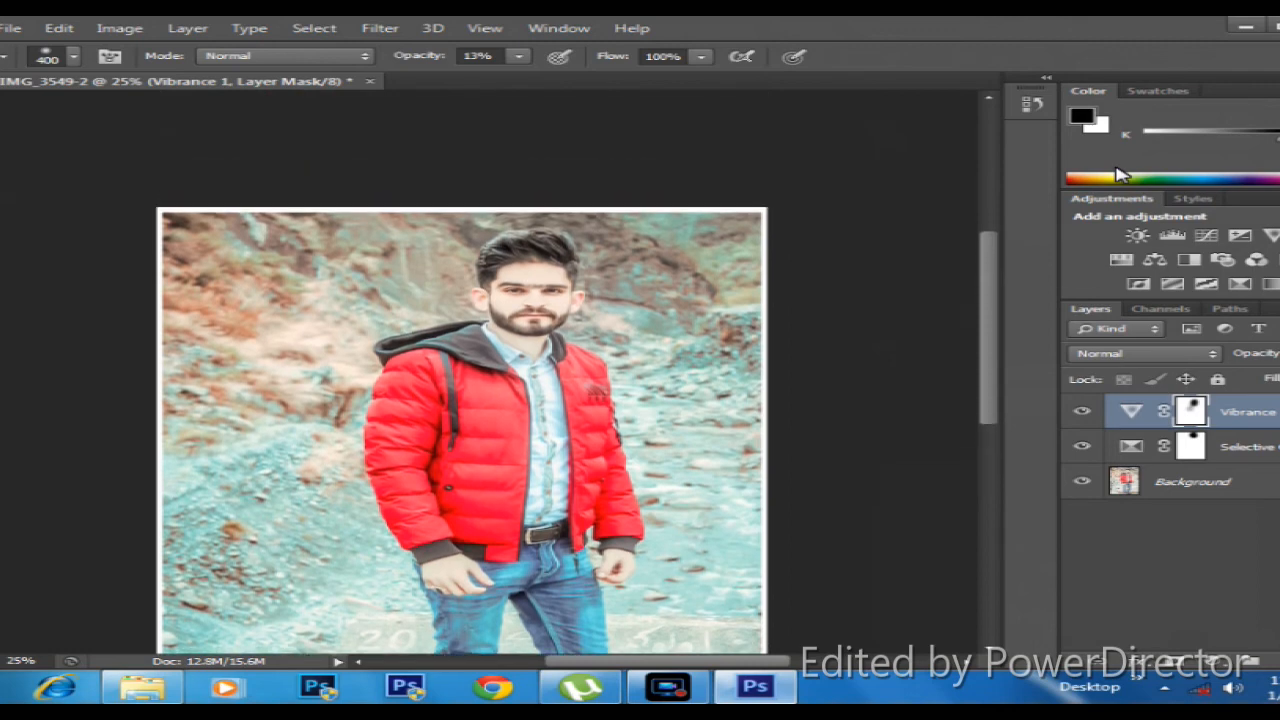
scroll(460, 370, "down", 3)
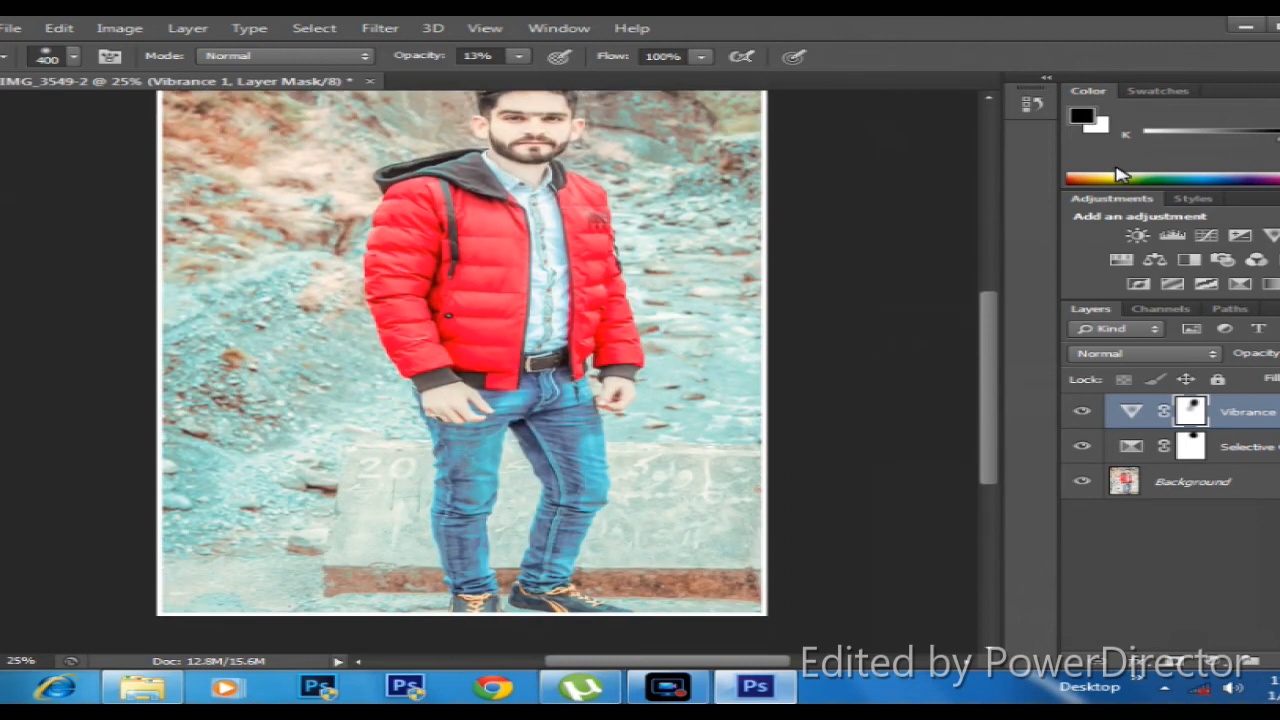
left_click_drag(220, 570, 610, 570)
left_click(660, 540)
scroll(460, 370, "up", 3)
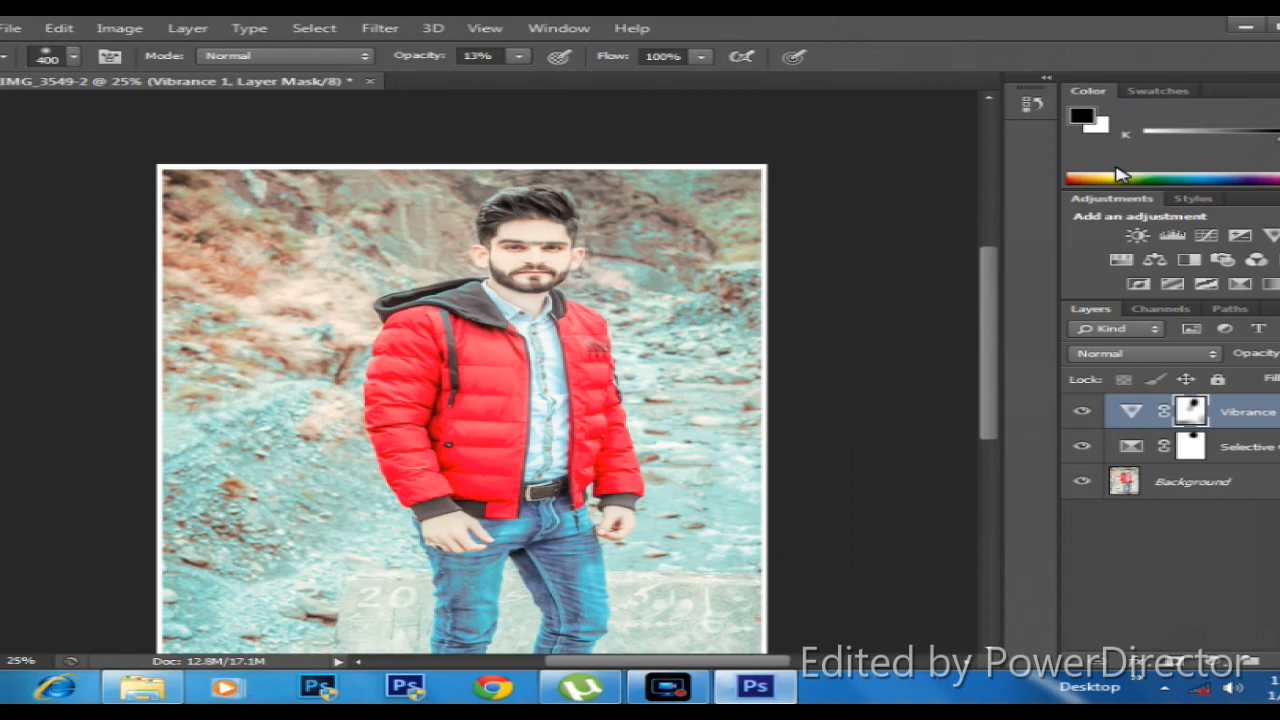
Save the picture as a Baseline ("Standard") JPEG at Maximum quality 12 and close the document without saving changes
key("ctrl+shift+s")
key("Tab")
key("alt+Down")
key("j")
key("Return")
key("Return")
key("Return")
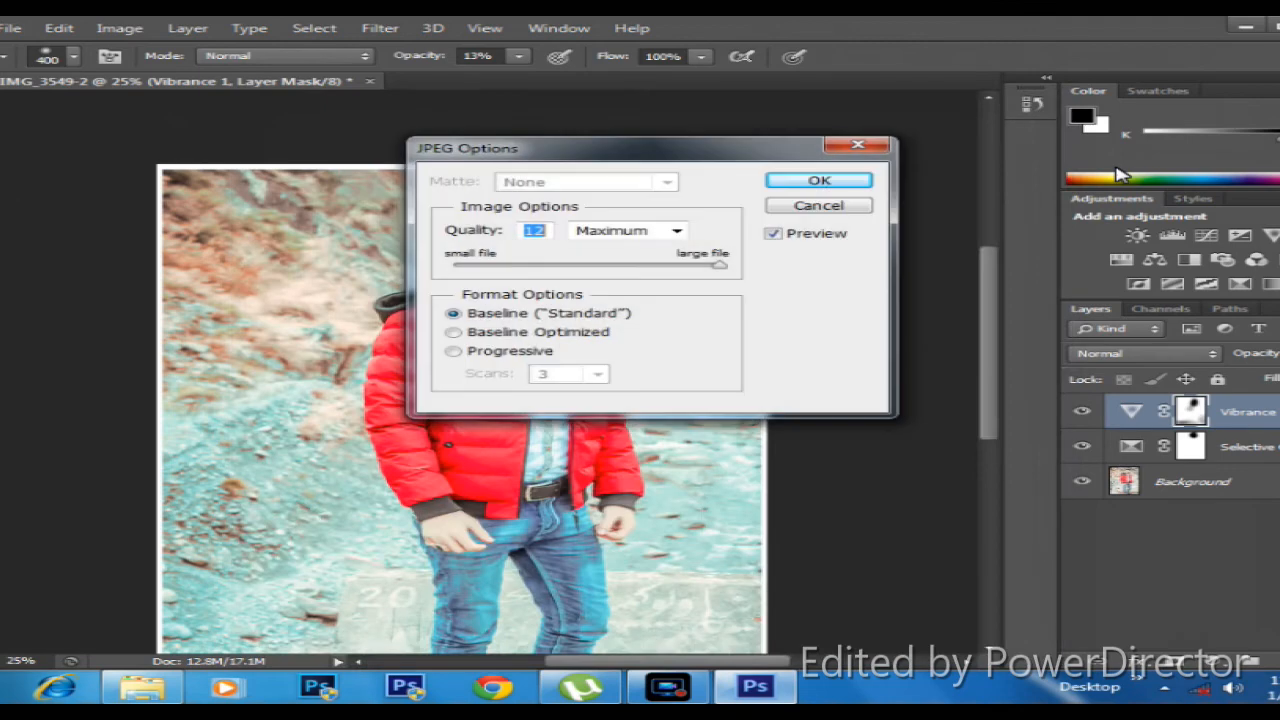
key("Return")
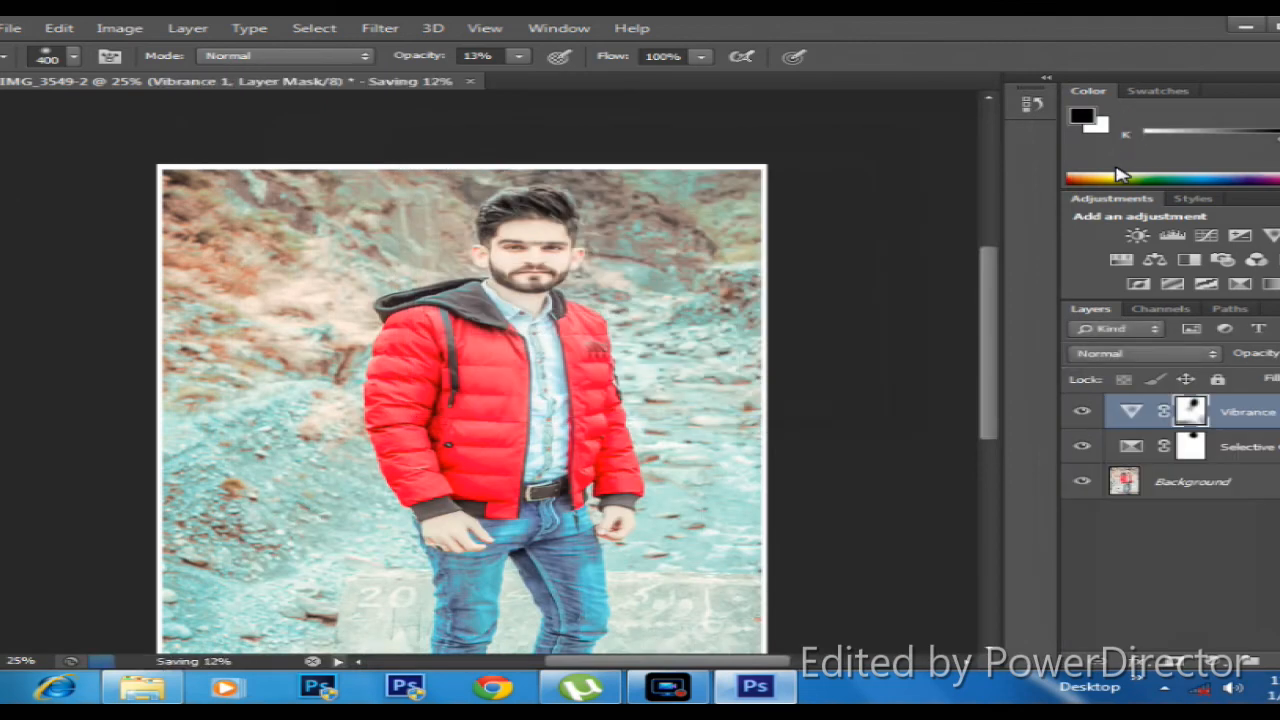
key("ctrl+w")
key("n")
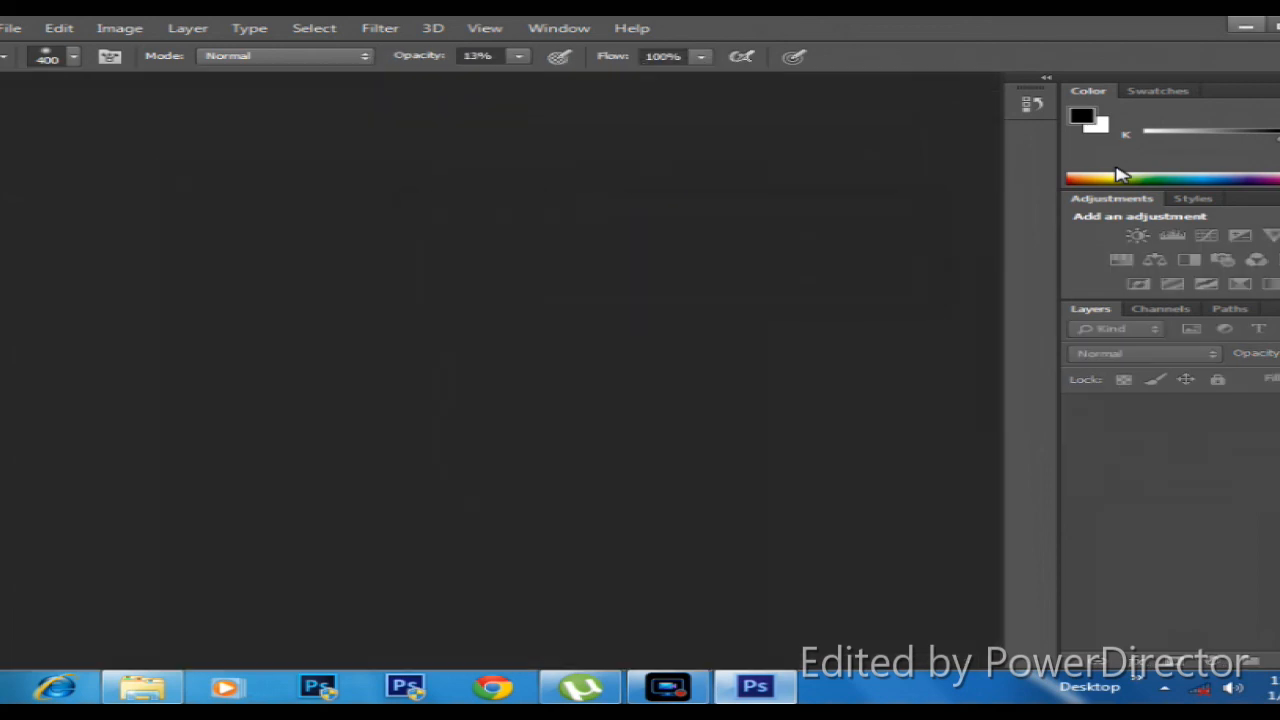
Switch to Windows Explorer and open the IMG_3549 picture from Local Disk (G:) in the photo viewer
left_click(1245, 26)
mouse_move(573, 161)
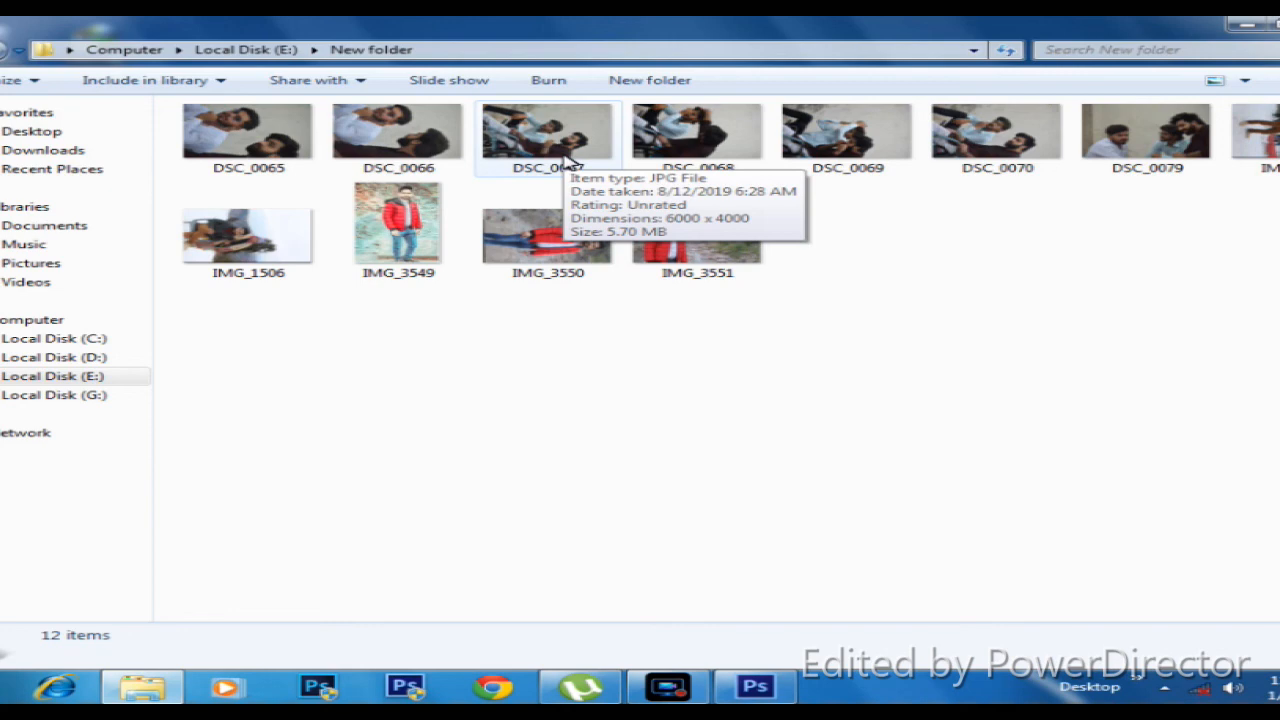
key("BackSpace")
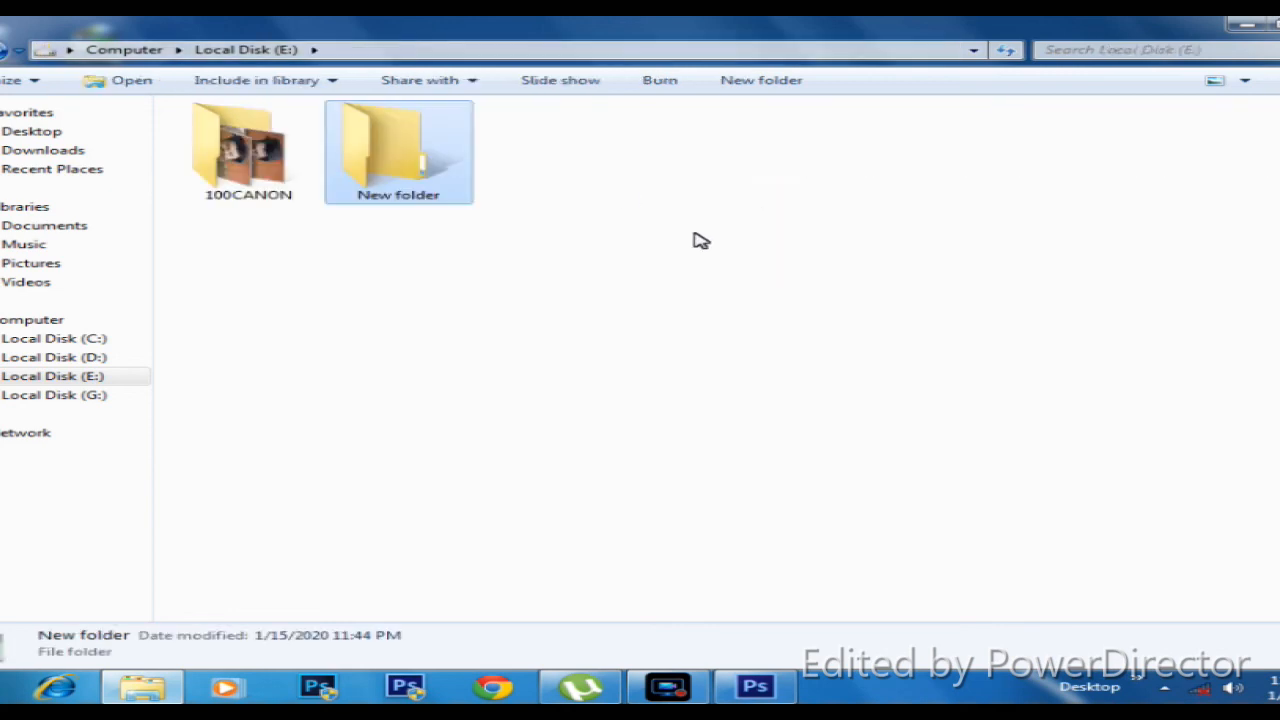
left_click(318, 191)
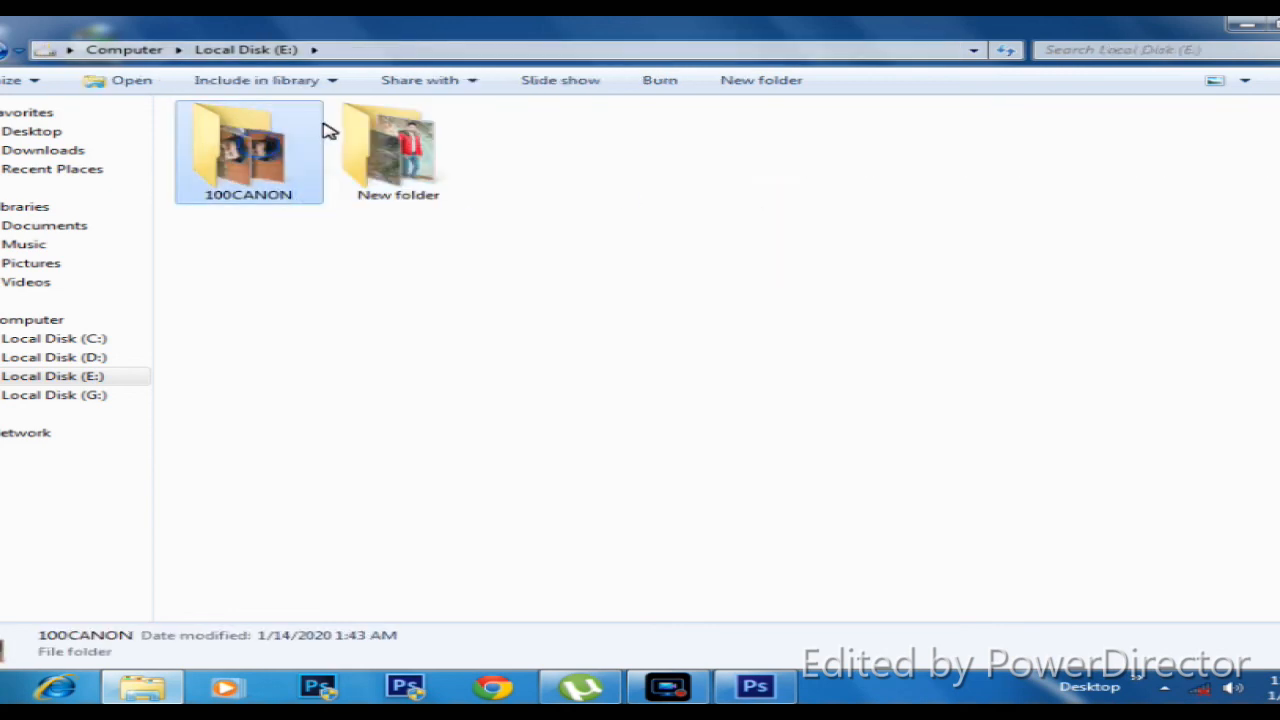
key("BackSpace")
double_click(365, 206)
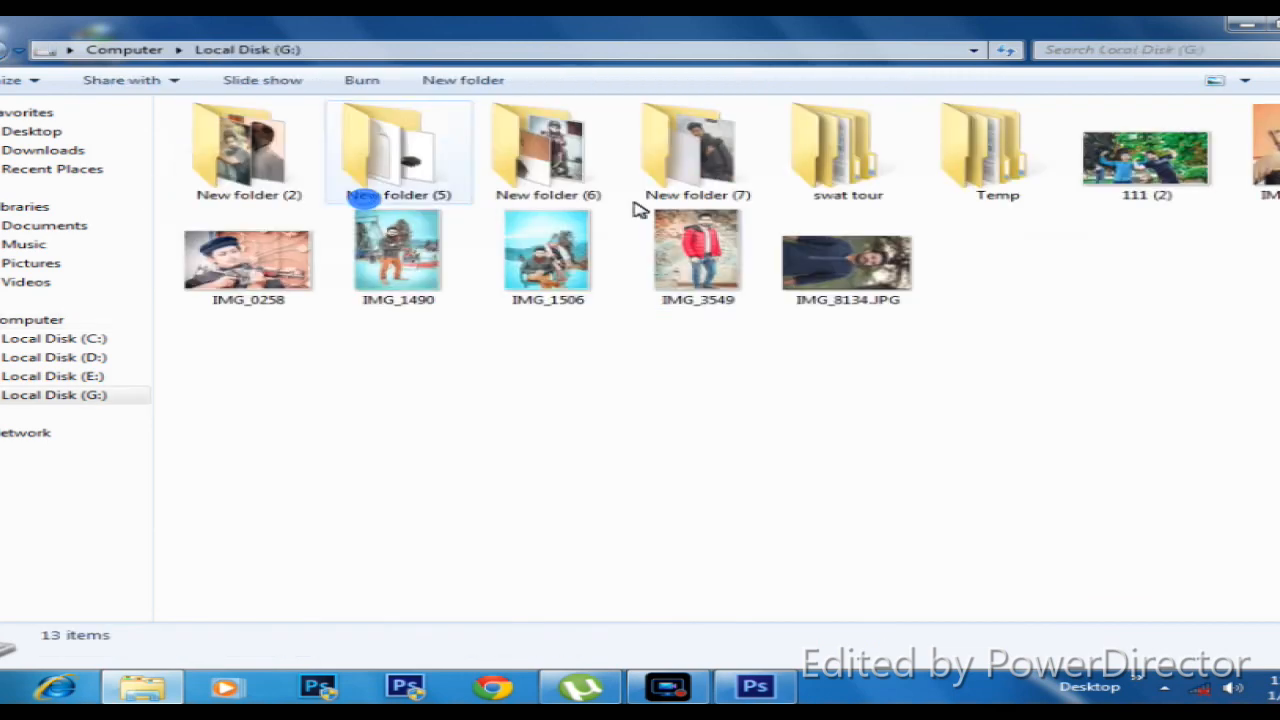
left_click(712, 262)
double_click(712, 262)
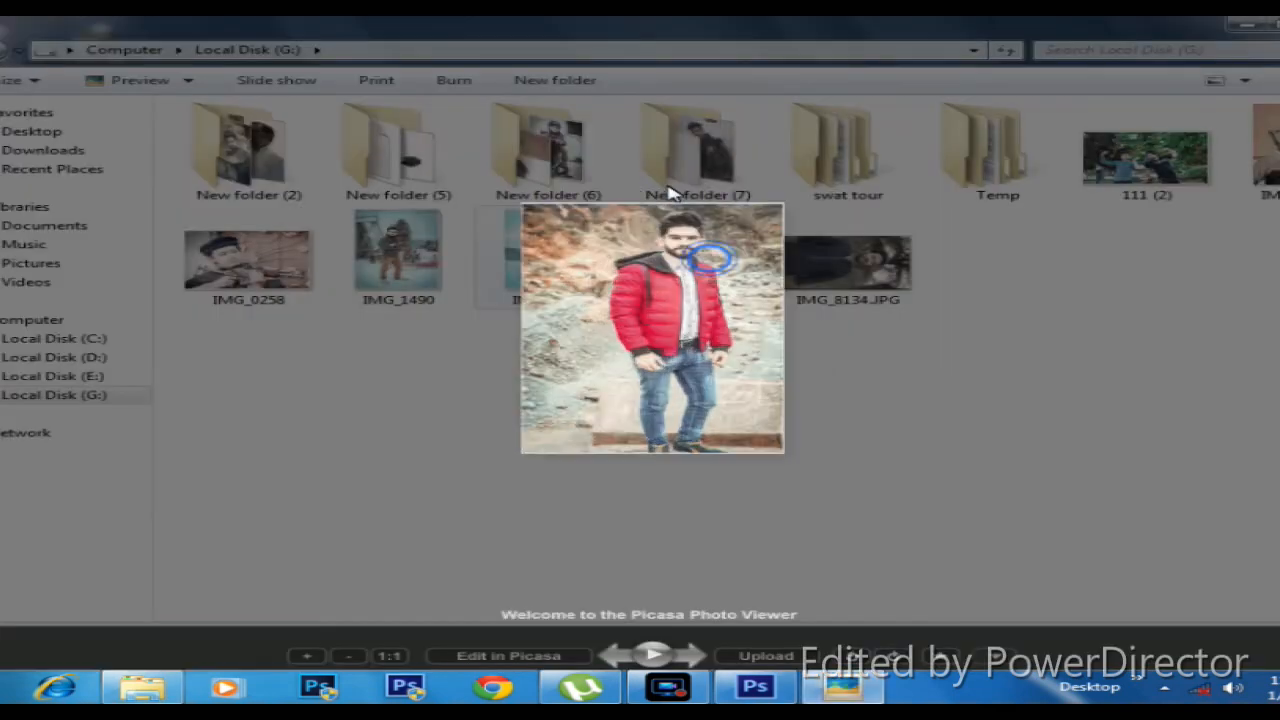
Examine the face, clothing and background of IMG_3549 at several magnifications and close the viewer
scroll(790, 126, "up", 5)
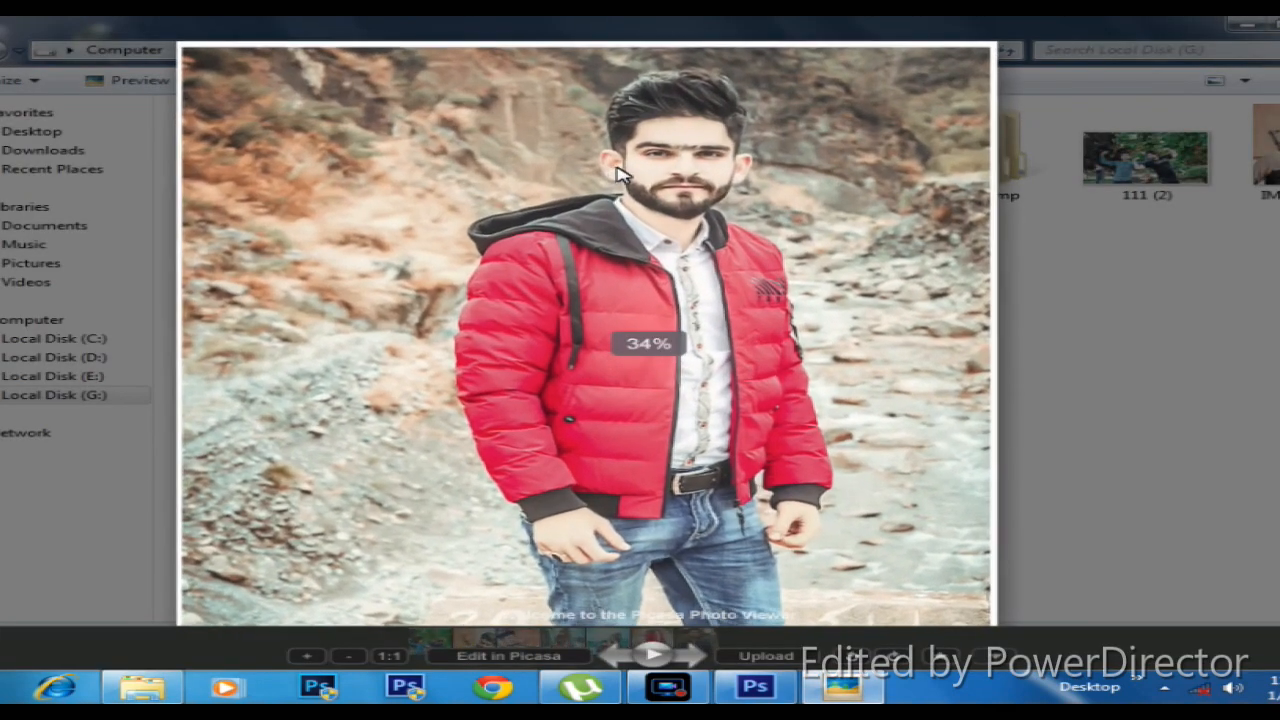
scroll(822, 92, "down", 2)
scroll(822, 92, "down", 3)
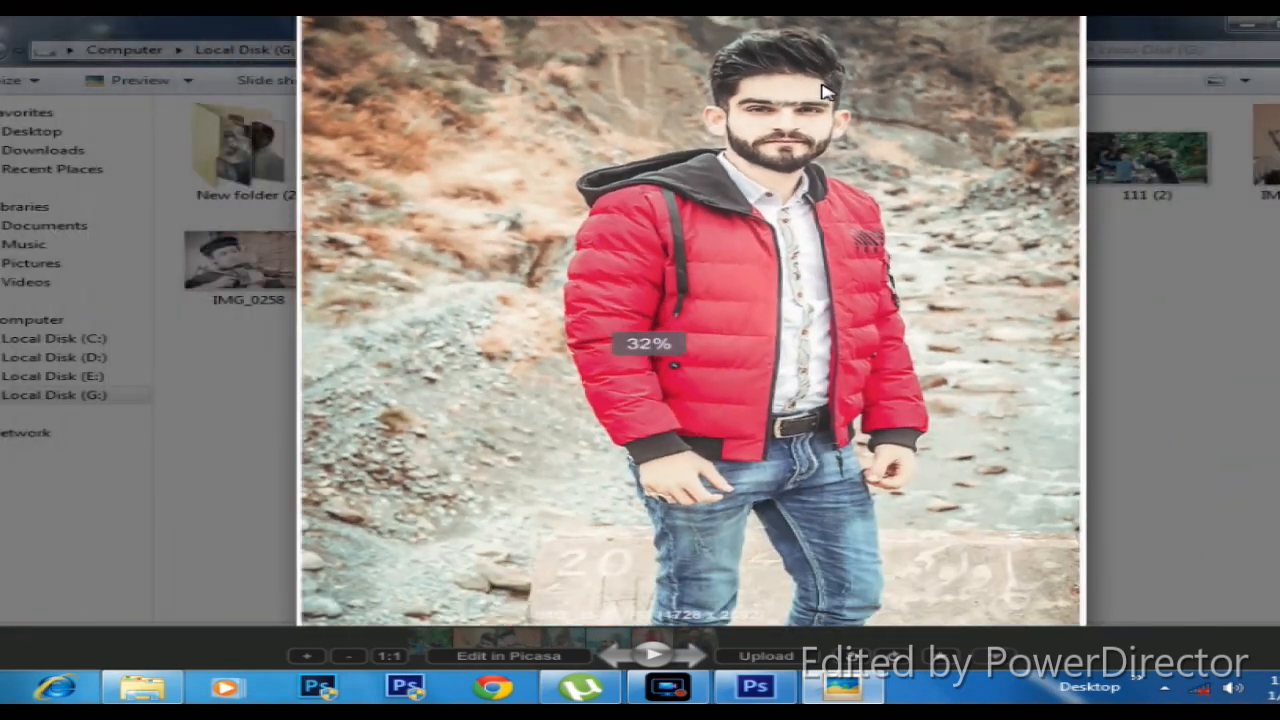
scroll(822, 92, "up", 1)
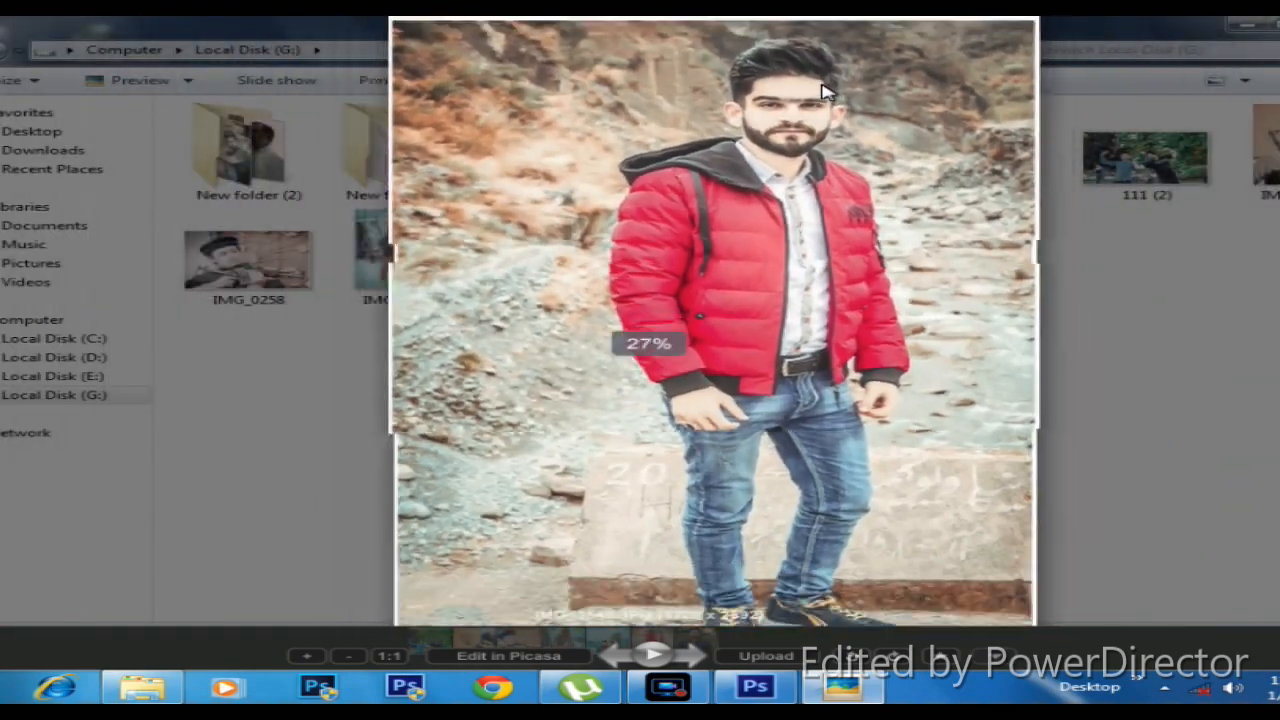
scroll(822, 92, "down", 1)
scroll(822, 92, "up", 2)
scroll(822, 92, "down", 2)
key("Escape")
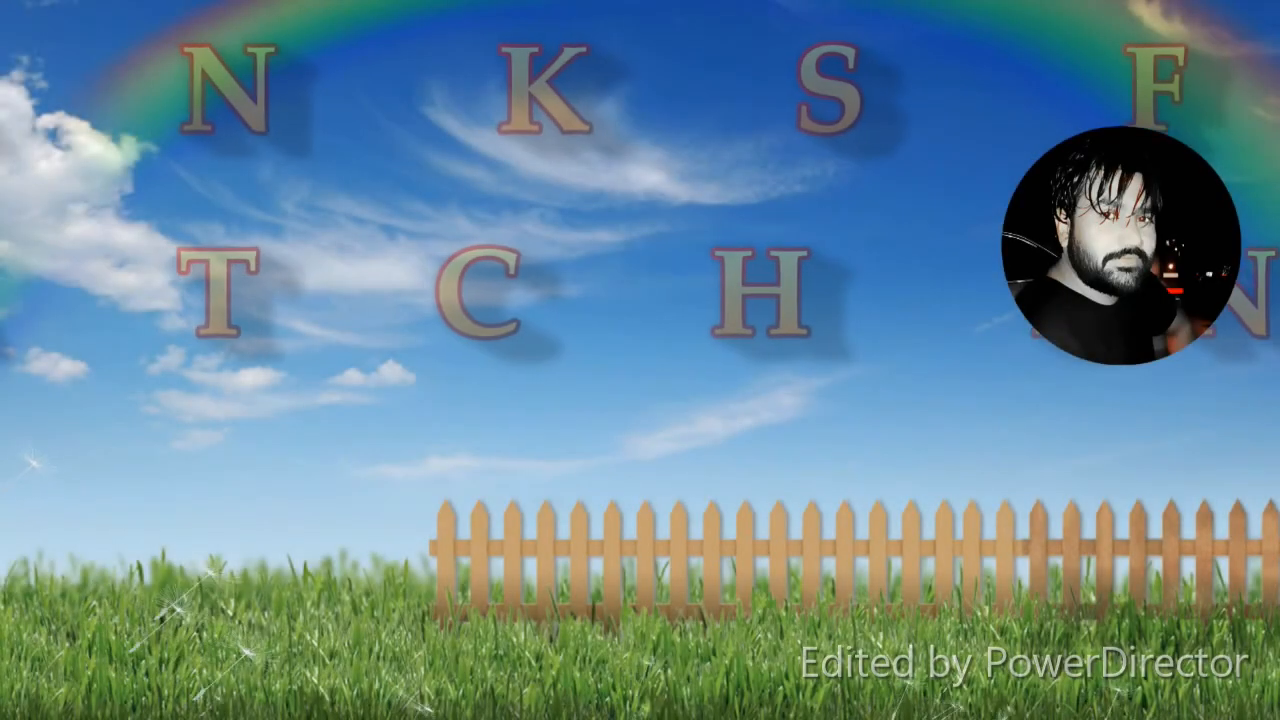